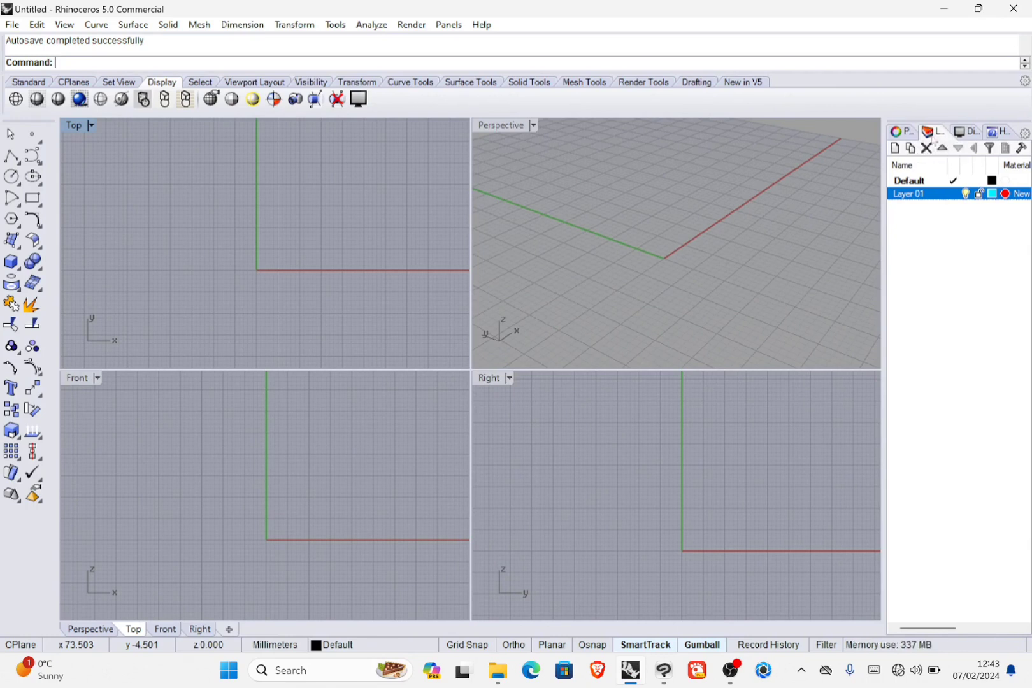
- Look at the viewport properties, return to the layer list and widen the side panel
{"action": "left_click", "coordinate": [896, 133]}
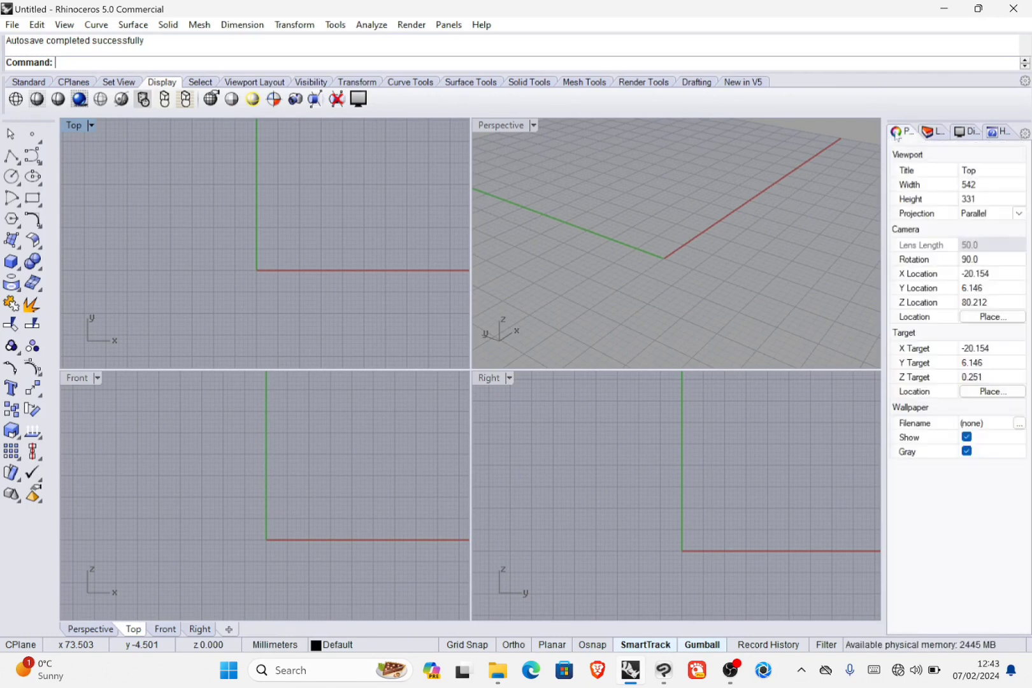
{"action": "left_click", "coordinate": [928, 132]}
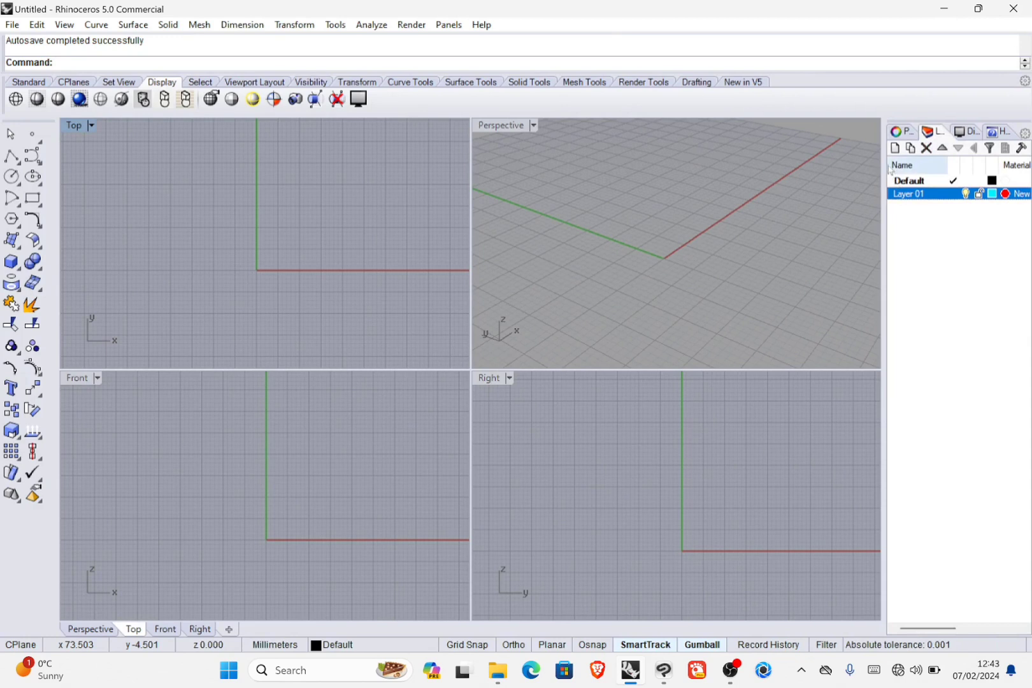
{"action": "left_click_drag", "start_coordinate": [884, 161], "coordinate": [850, 162]}
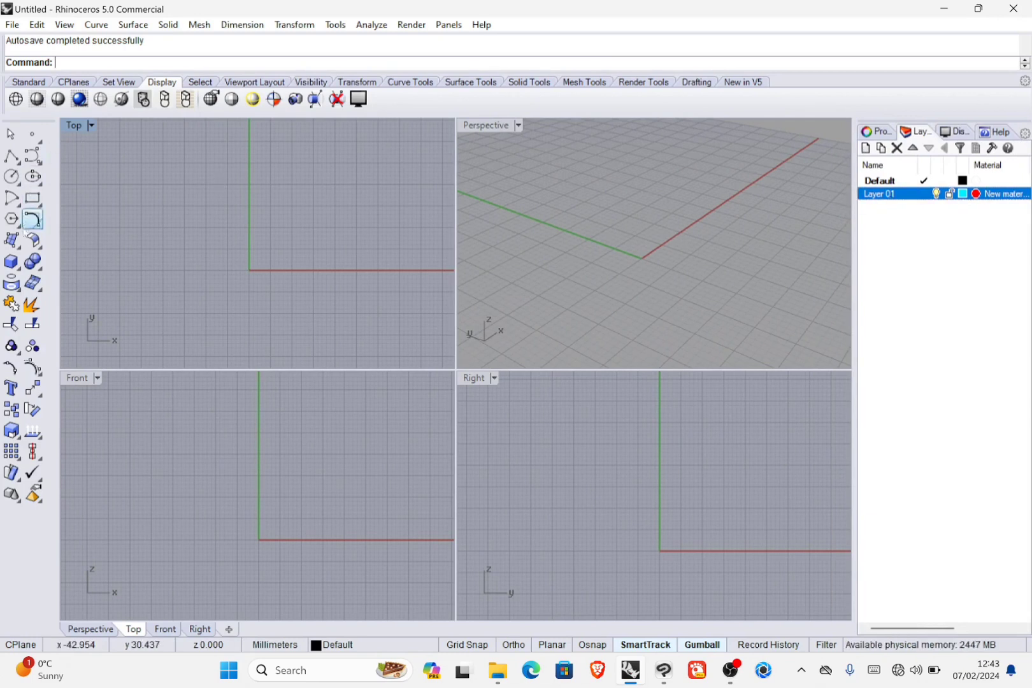
- Draw a solid box about 20 mm high, with its base around the origin in the Top view
{"action": "left_click", "coordinate": [10, 264]}
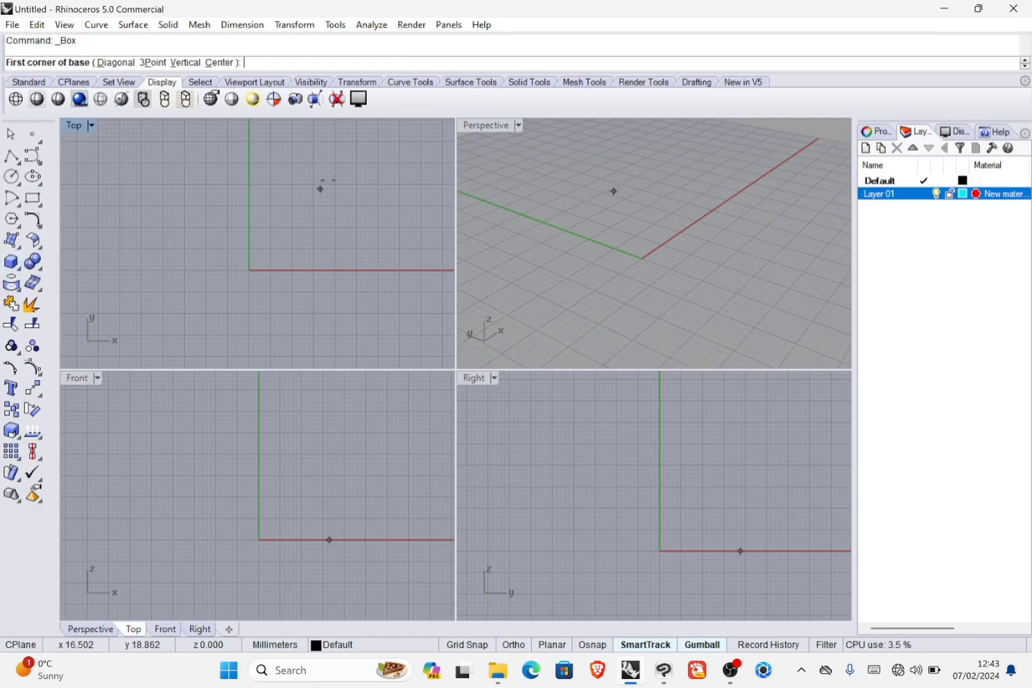
{"action": "left_click", "coordinate": [183, 181]}
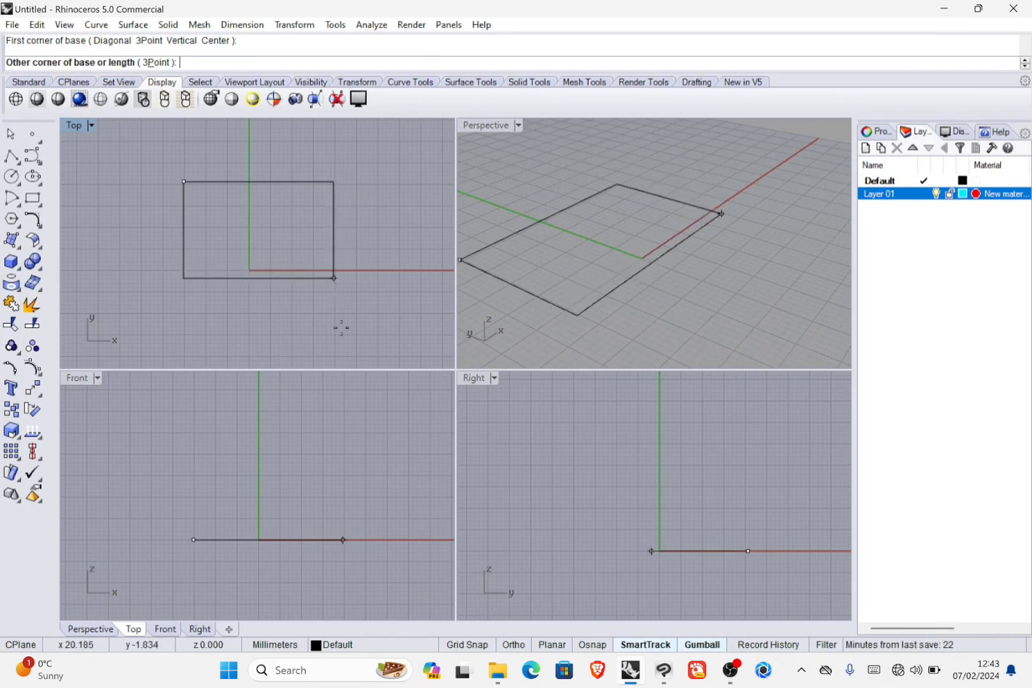
{"action": "left_click", "coordinate": [335, 273]}
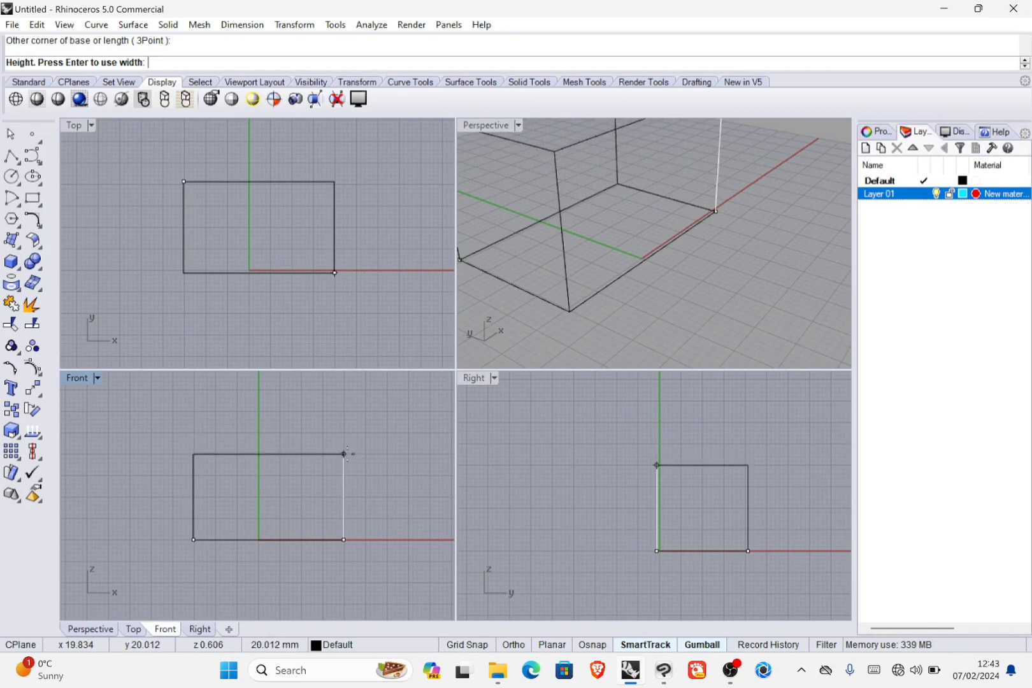
{"action": "left_click", "coordinate": [344, 455]}
{"action": "right_click_drag", "start_coordinate": [737, 286], "coordinate": [611, 199]}
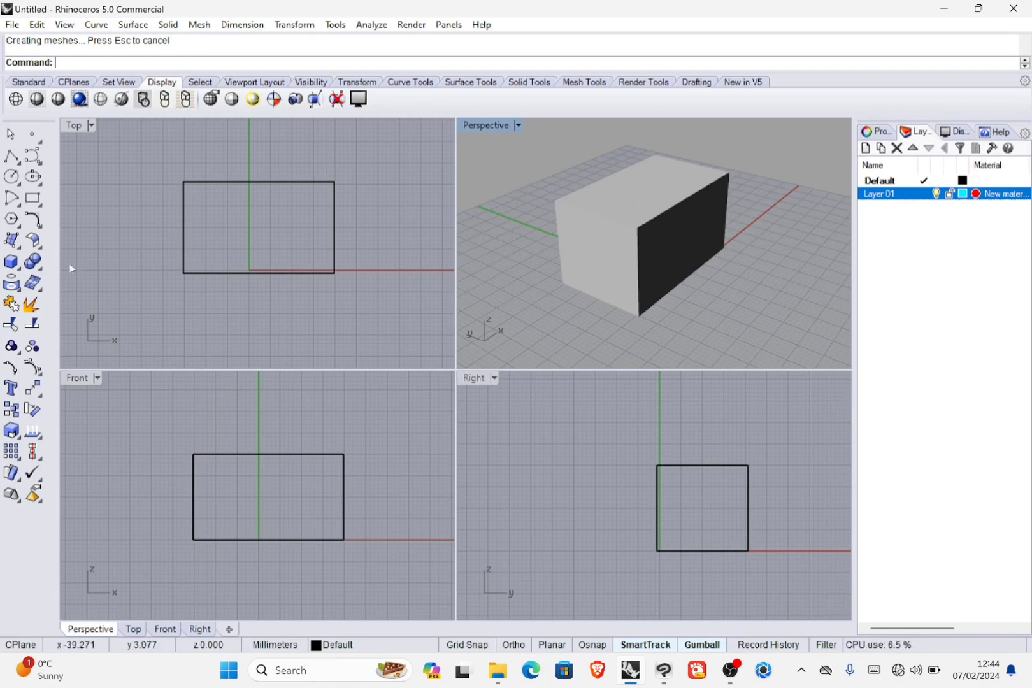
- Create a solid vertical cylinder beside the box on its negative X side, taller than the box
{"action": "left_click", "coordinate": [32, 261]}
{"action": "left_click", "coordinate": [32, 261]}
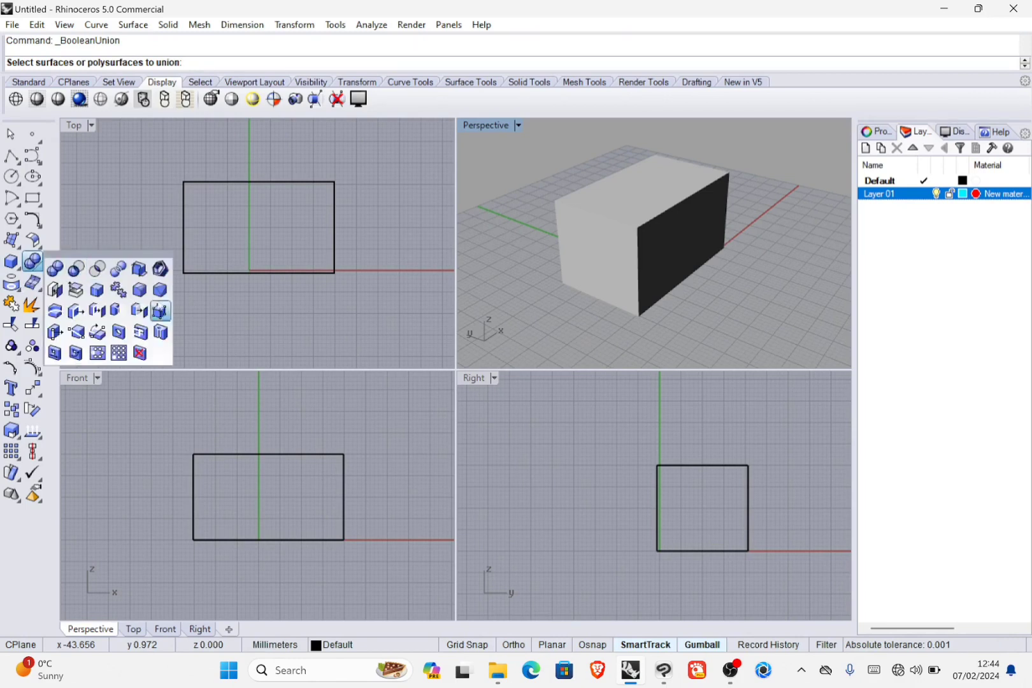
{"action": "left_click", "coordinate": [12, 262]}
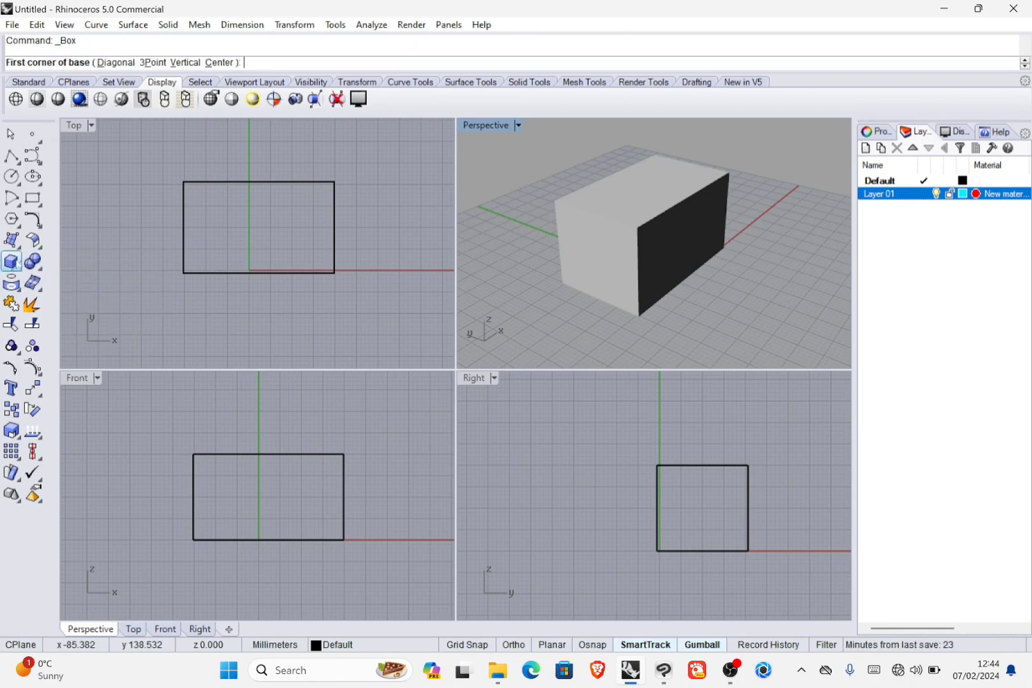
{"action": "left_click", "coordinate": [12, 261]}
{"action": "left_click", "coordinate": [59, 268]}
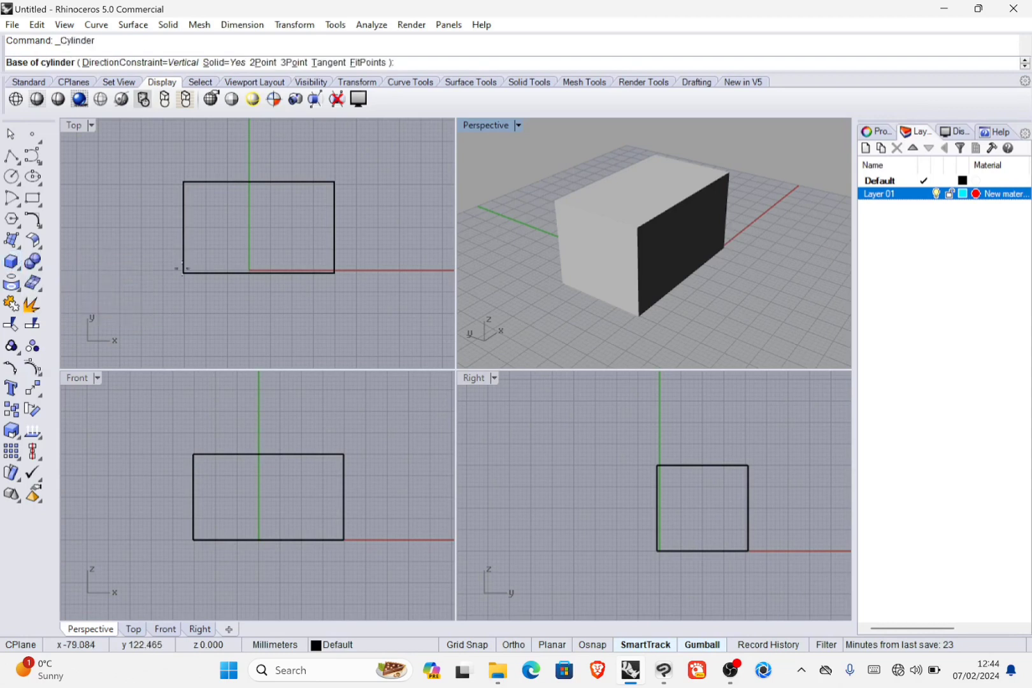
{"action": "left_click", "coordinate": [116, 266]}
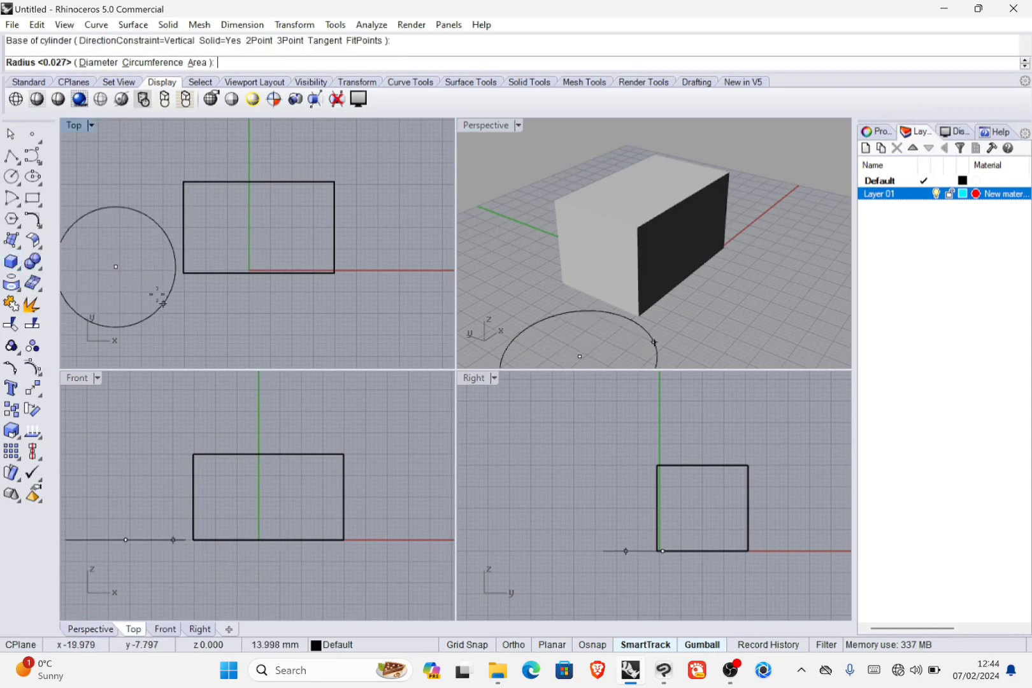
{"action": "left_click", "coordinate": [151, 295]}
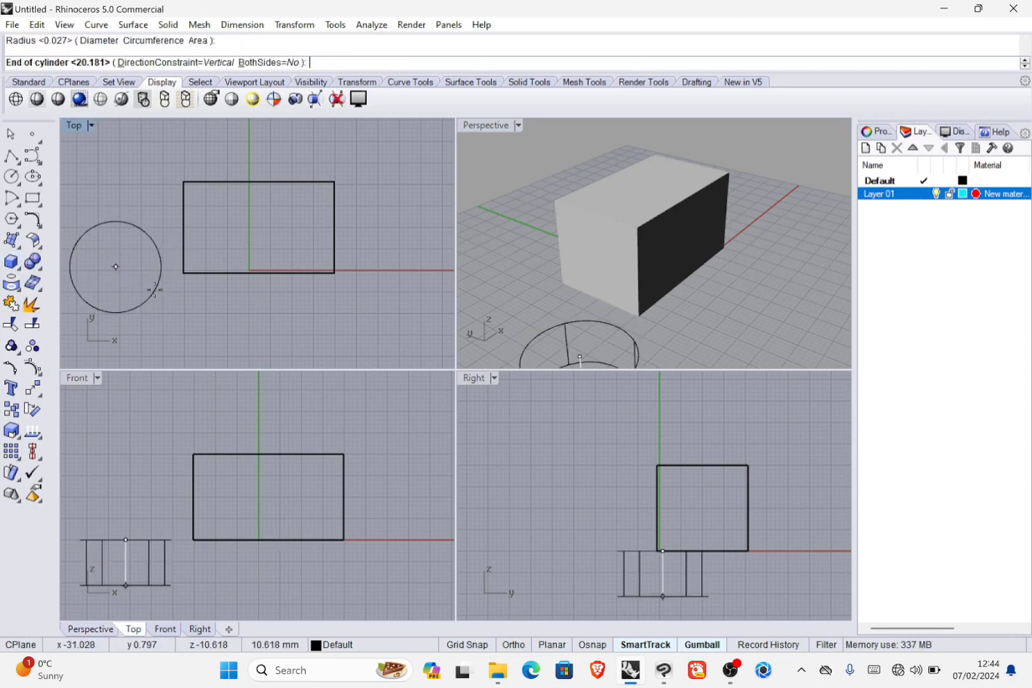
{"action": "left_click", "coordinate": [172, 415]}
- Create a sphere centred on the ground plane near the box's front corner on the positive X side
{"action": "left_click", "coordinate": [12, 240]}
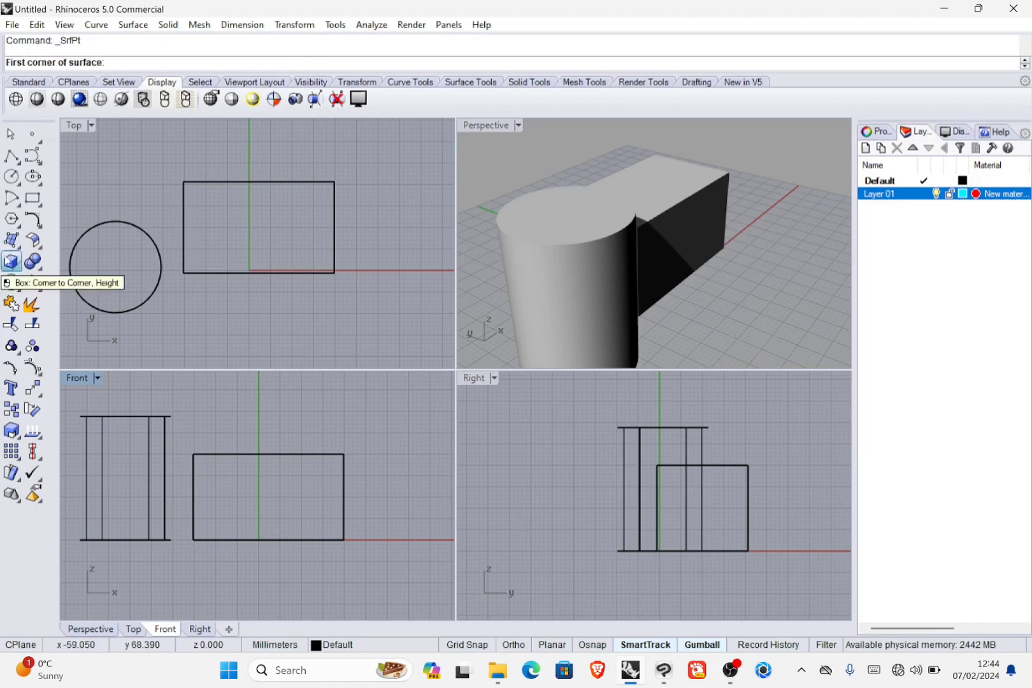
{"action": "left_click", "coordinate": [12, 263]}
{"action": "left_click", "coordinate": [76, 268]}
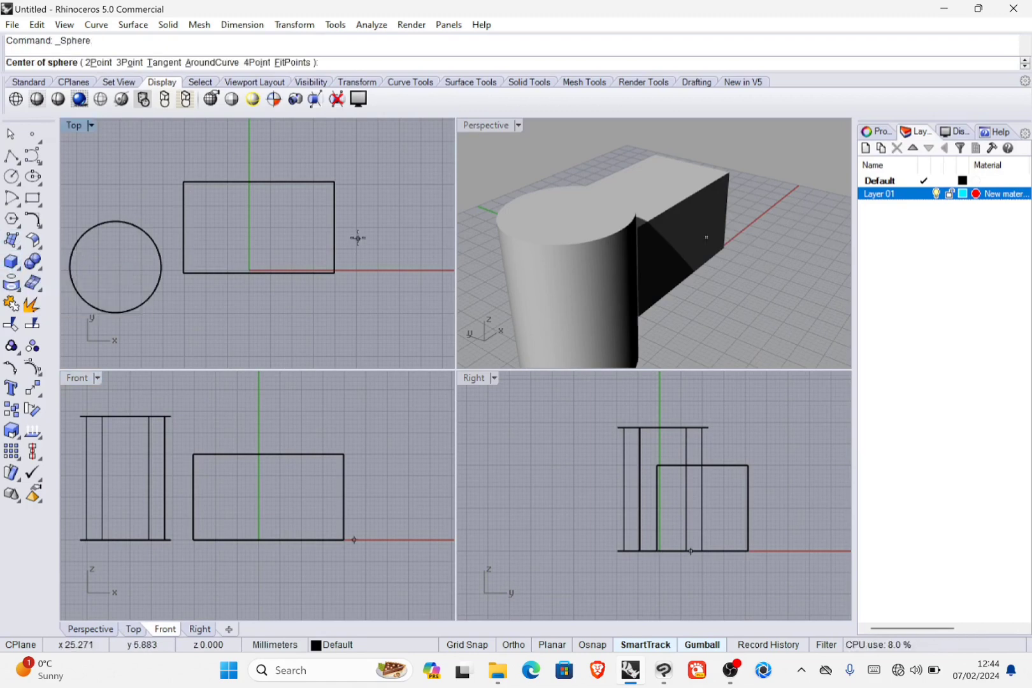
{"action": "left_click", "coordinate": [342, 289]}
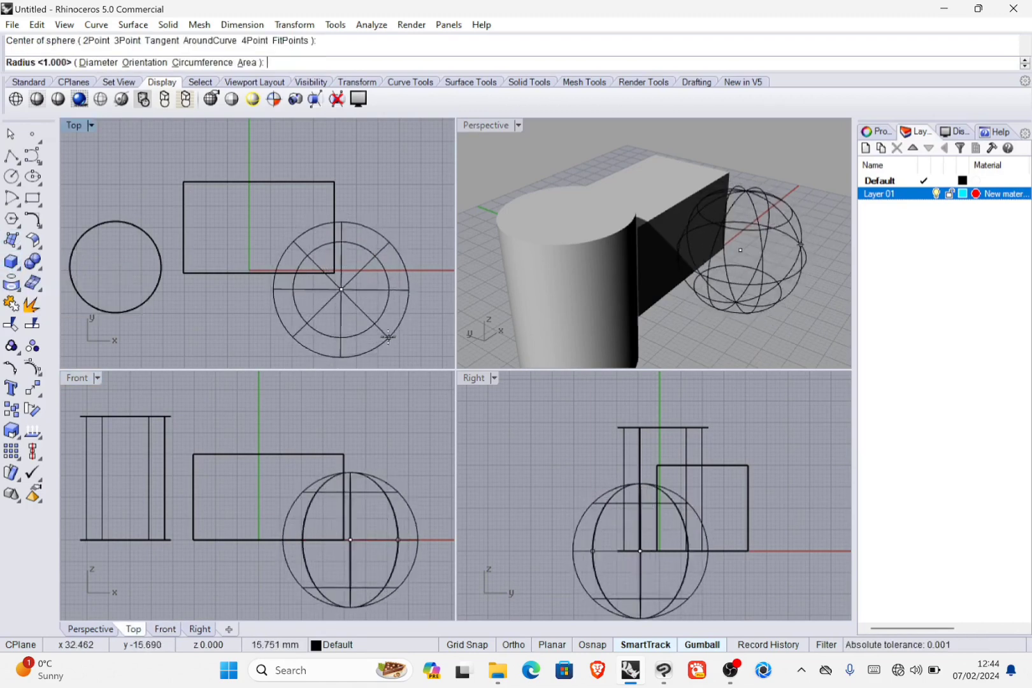
{"action": "left_click", "coordinate": [383, 332]}
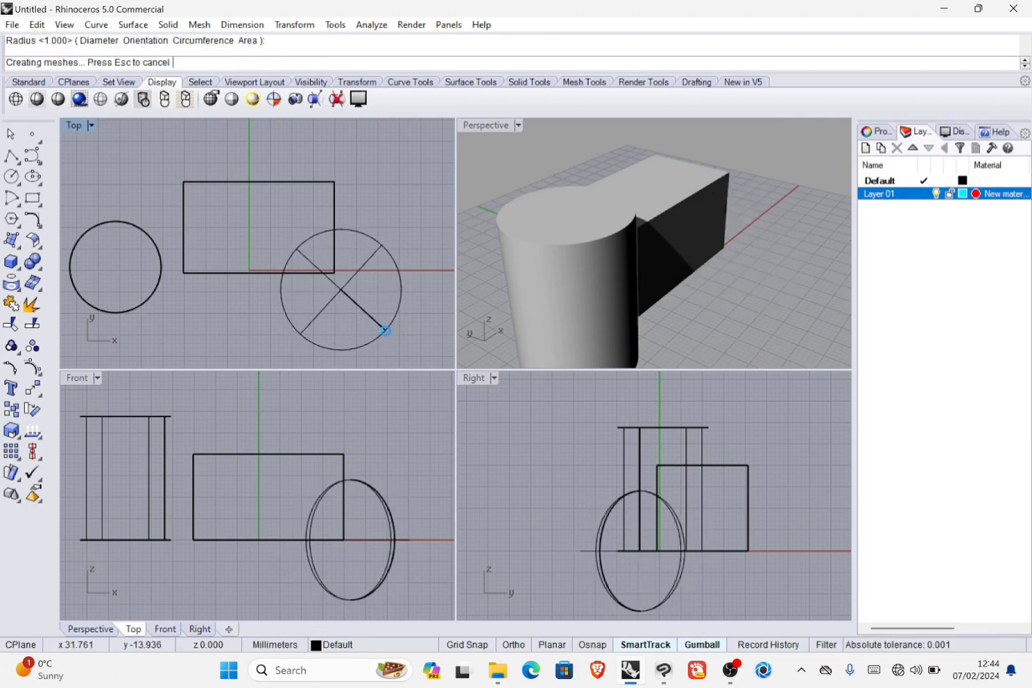
- Raise the sphere until it rests on the ground plane and shift it along positive X clear of the box
{"action": "left_click", "coordinate": [376, 485]}
{"action": "left_click_drag", "start_coordinate": [385, 503], "coordinate": [475, 459]}
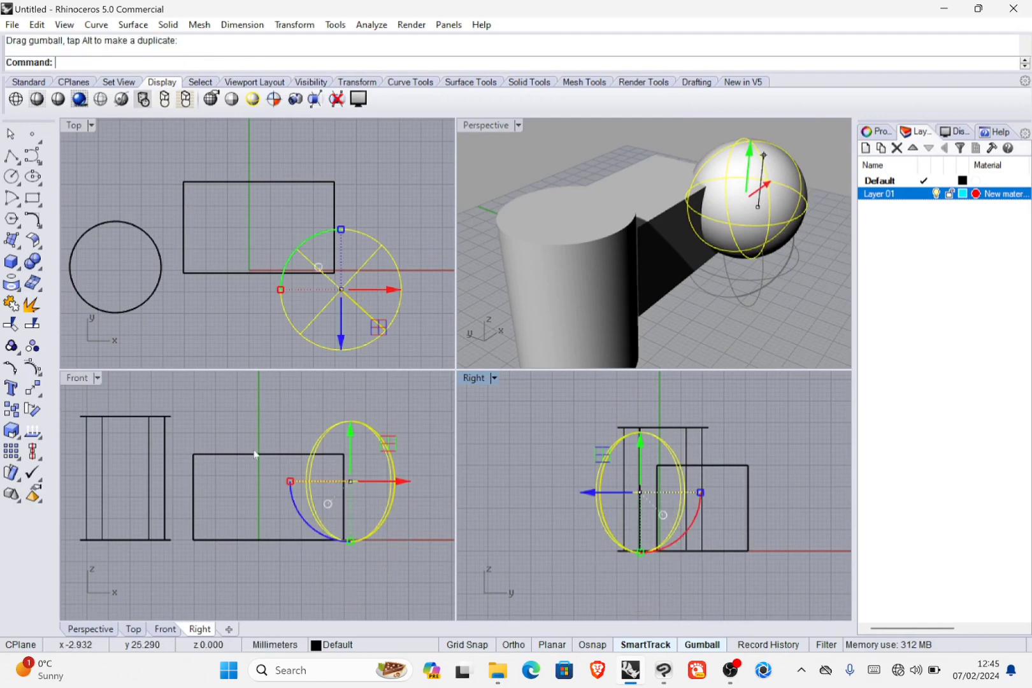
{"action": "scroll", "coordinate": [307, 442], "scroll_direction": "down", "scroll_amount": 3}
{"action": "left_click_drag", "start_coordinate": [384, 466], "coordinate": [434, 467]}
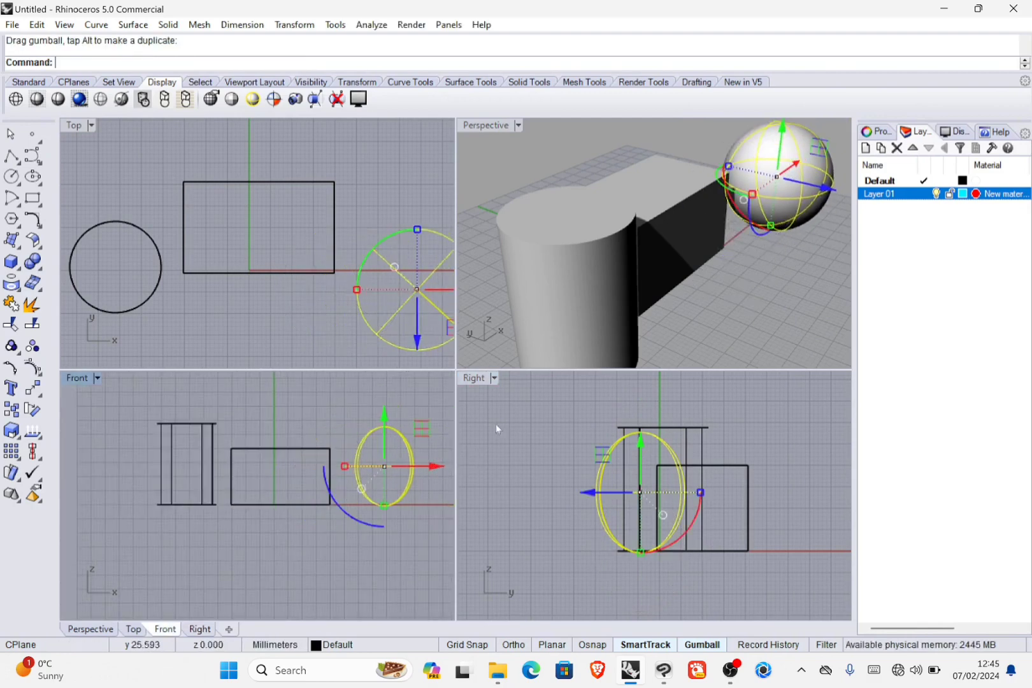
{"action": "right_click_drag", "start_coordinate": [675, 234], "coordinate": [642, 274]}
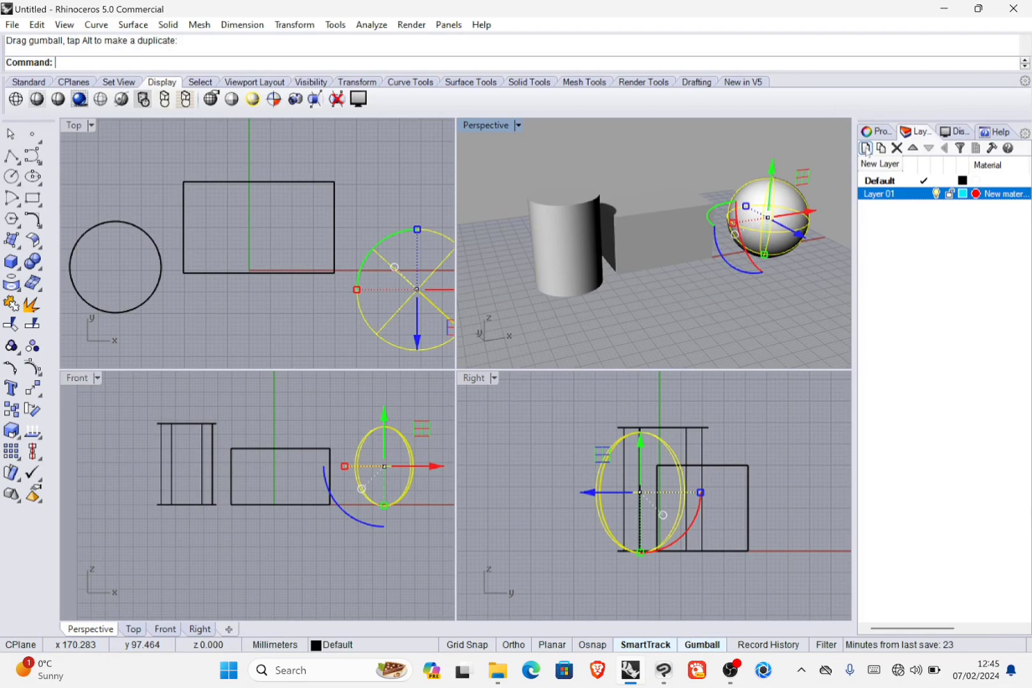
- Create a new layer named cube
{"action": "left_click", "coordinate": [866, 149]}
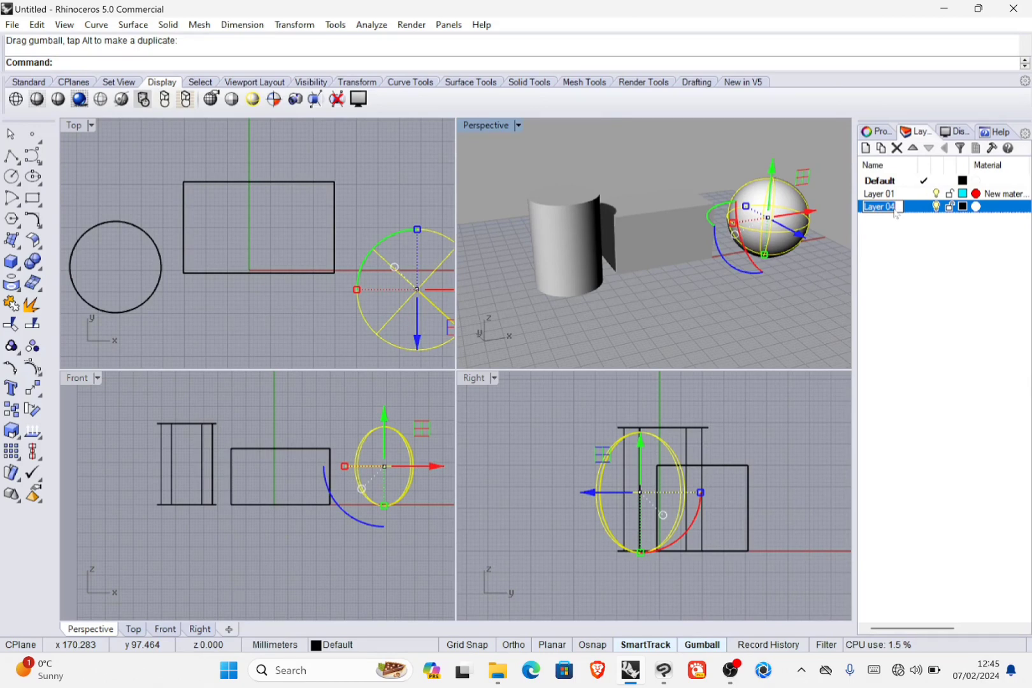
{"action": "type", "text": "cube"}
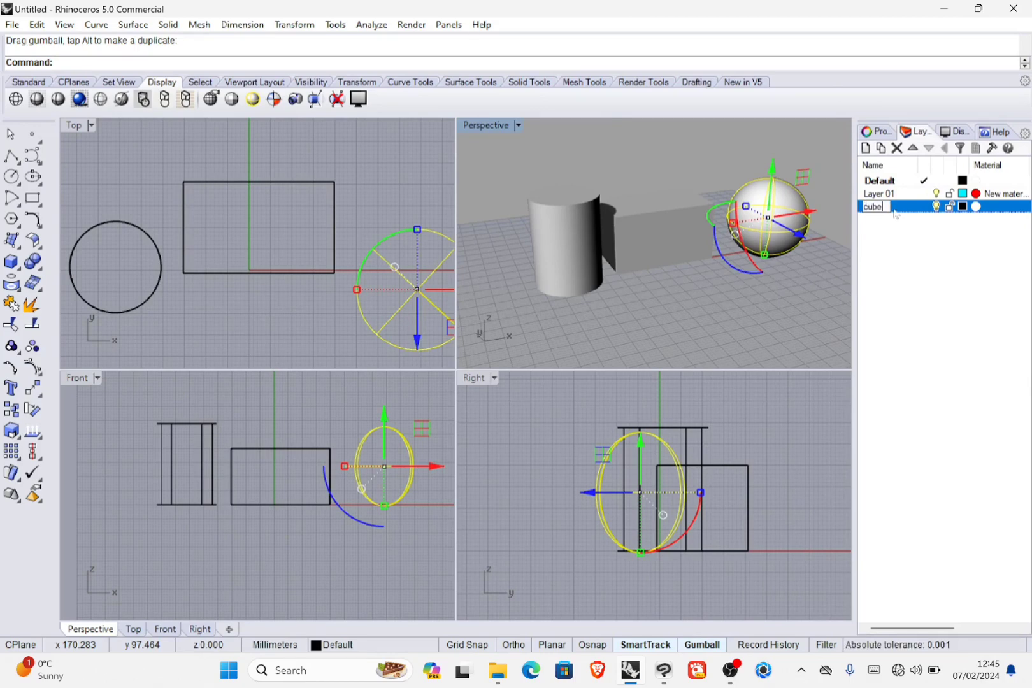
{"action": "key", "text": "Return"}
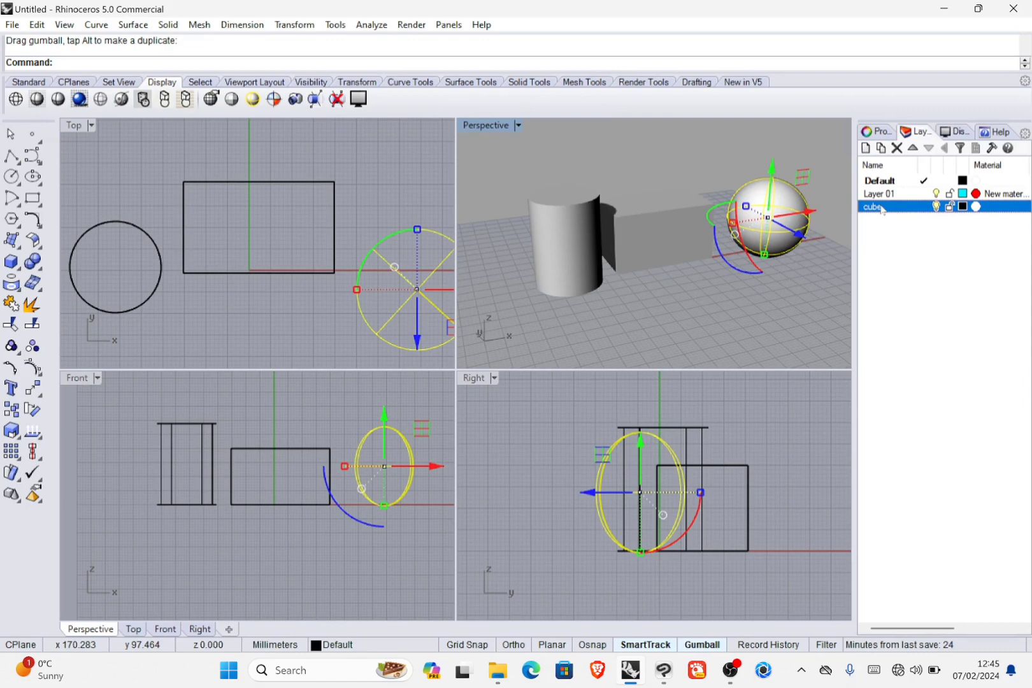
- Assign the box to the cube layer and check it by switching that layer off and back on
{"action": "left_click", "coordinate": [681, 181]}
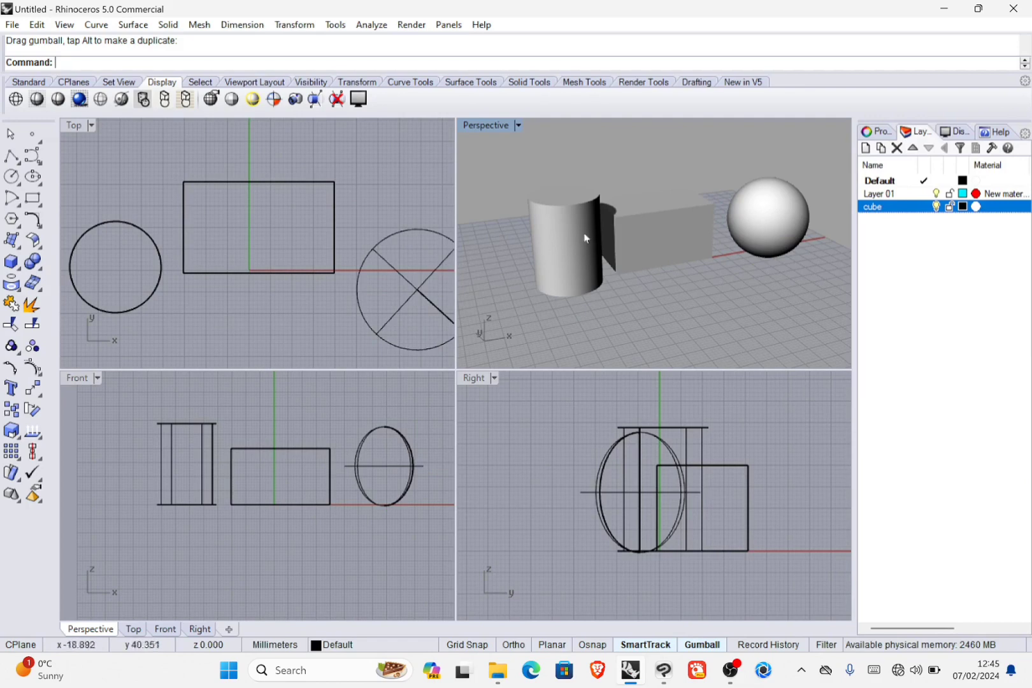
{"action": "left_click", "coordinate": [659, 222]}
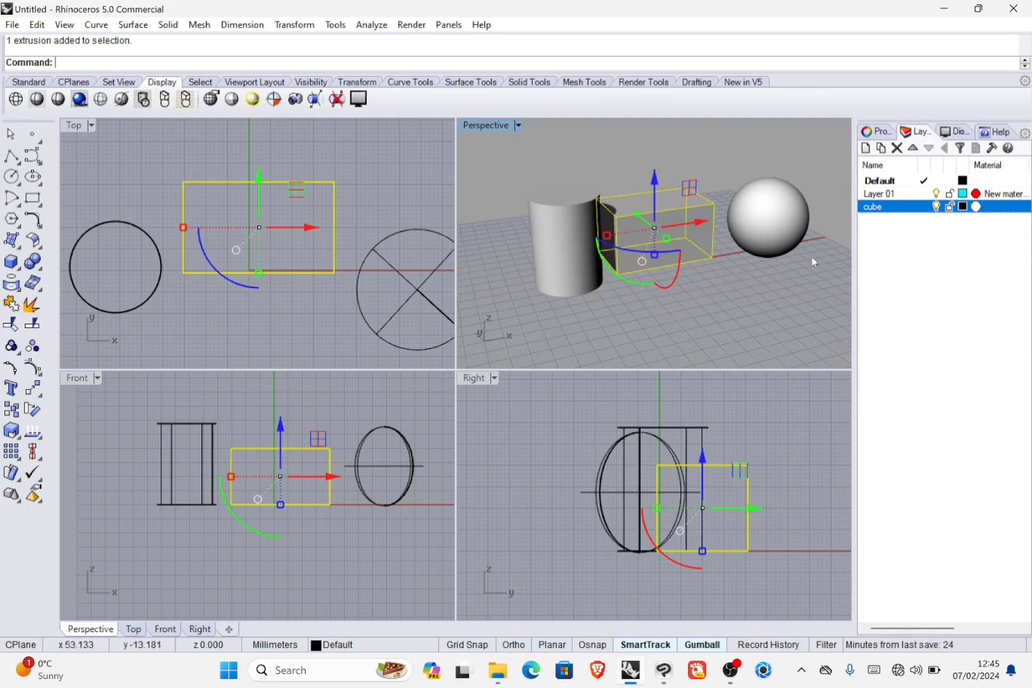
{"action": "right_click", "coordinate": [890, 209]}
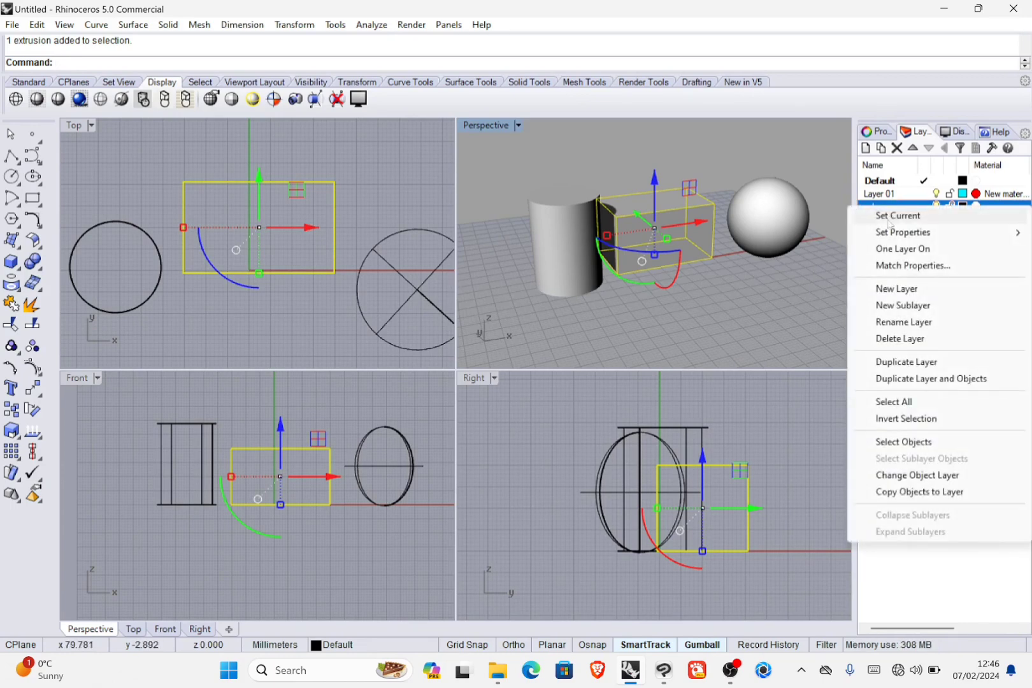
{"action": "left_click", "coordinate": [927, 481]}
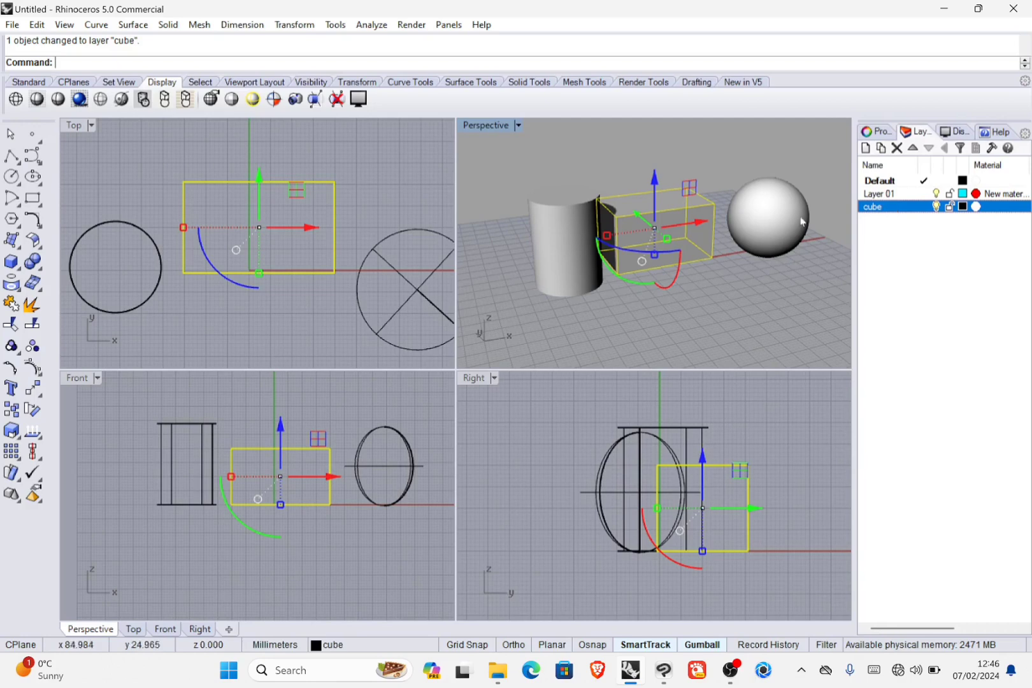
{"action": "left_click", "coordinate": [745, 274]}
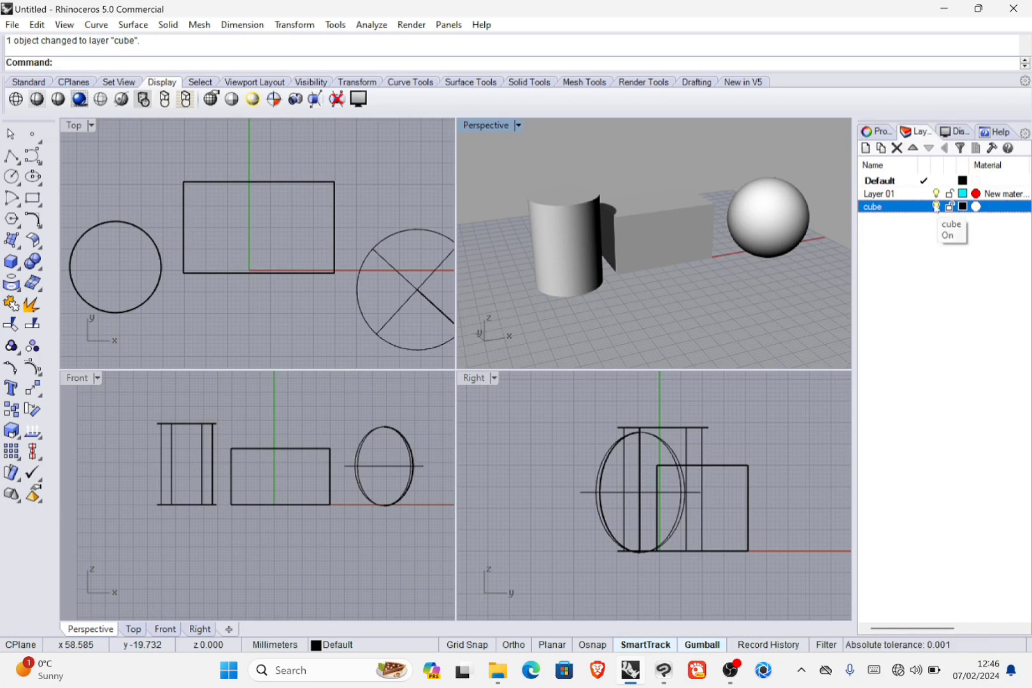
{"action": "left_click", "coordinate": [937, 207]}
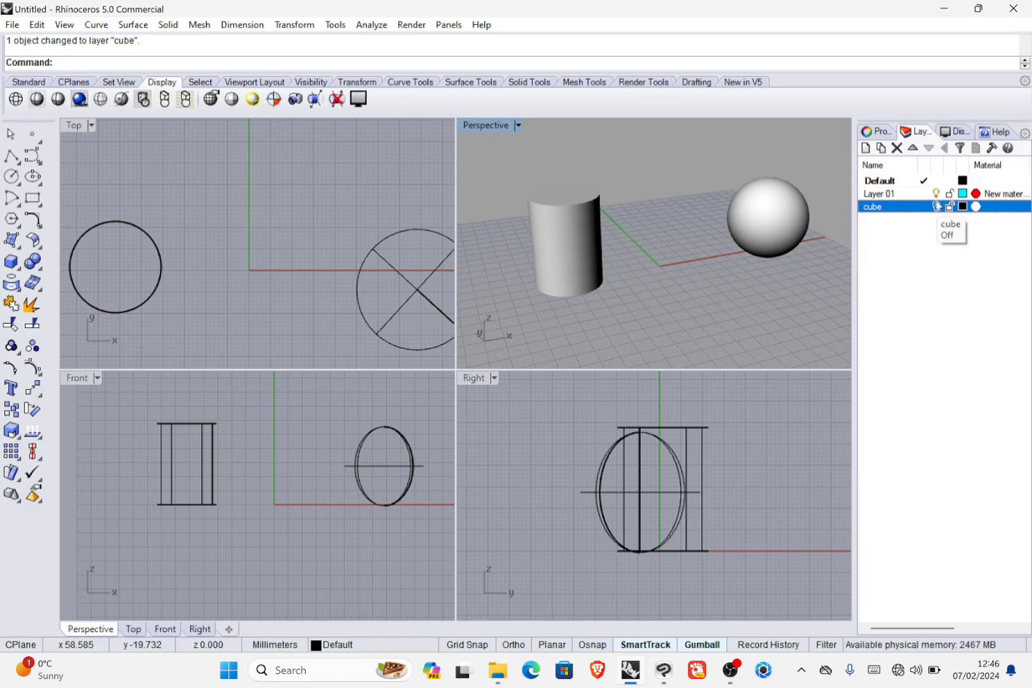
{"action": "left_click", "coordinate": [937, 206]}
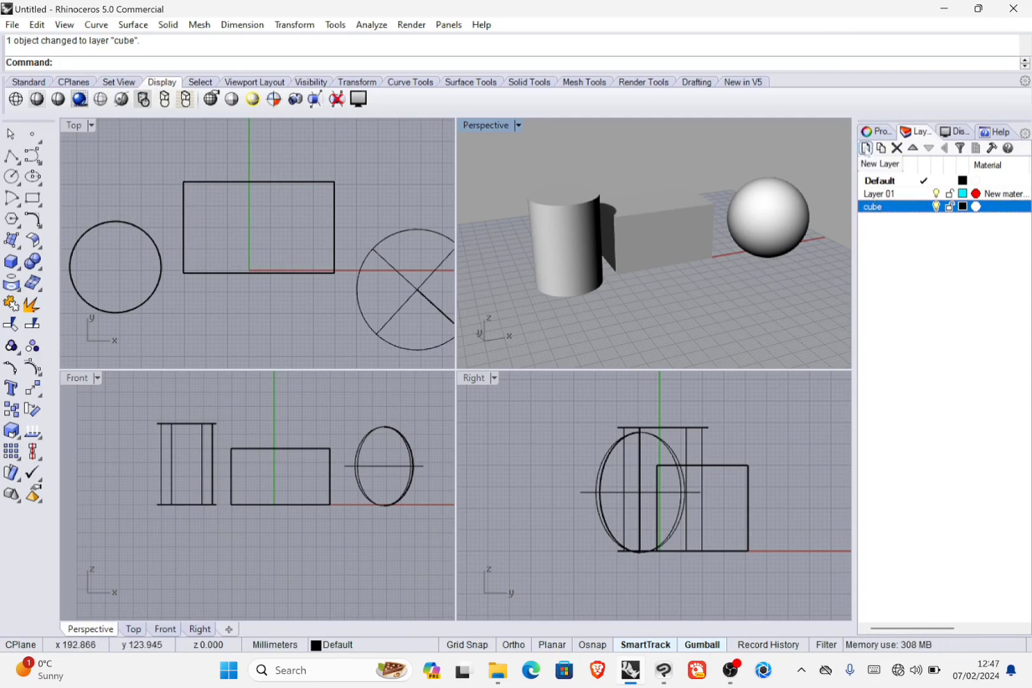
- Create a new layer named ball
{"action": "left_click", "coordinate": [867, 149]}
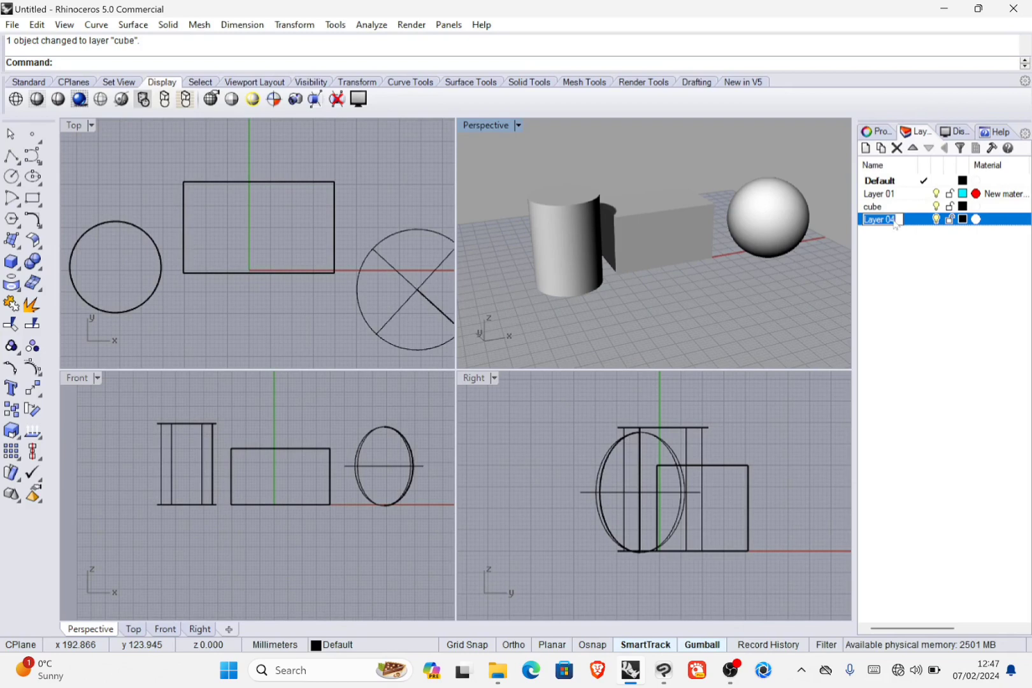
{"action": "type", "text": "ball"}
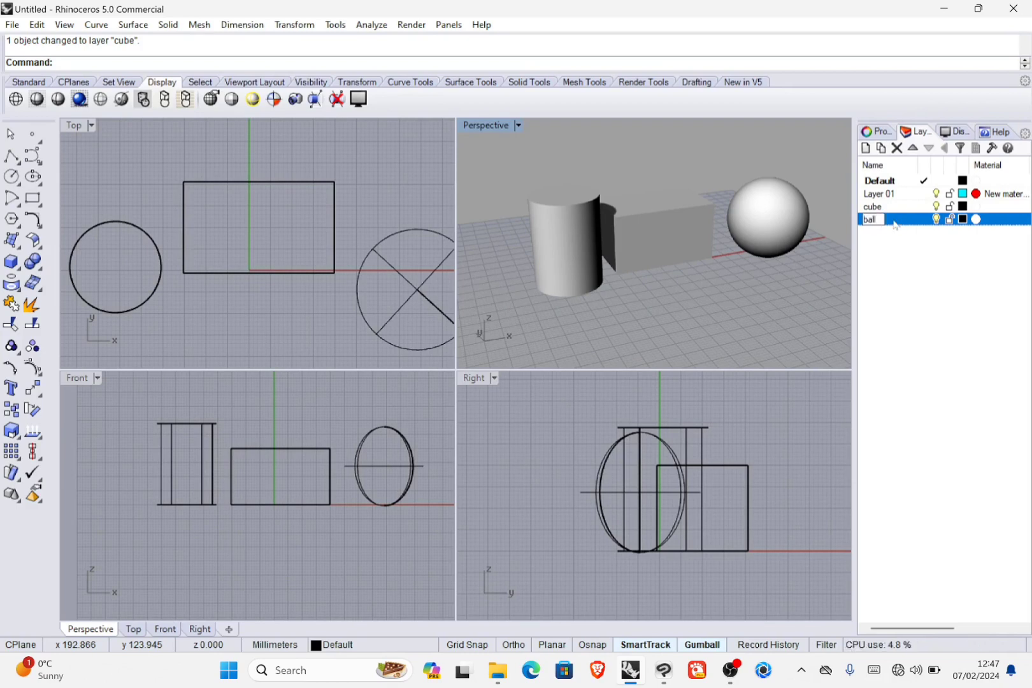
{"action": "key", "text": "Return"}
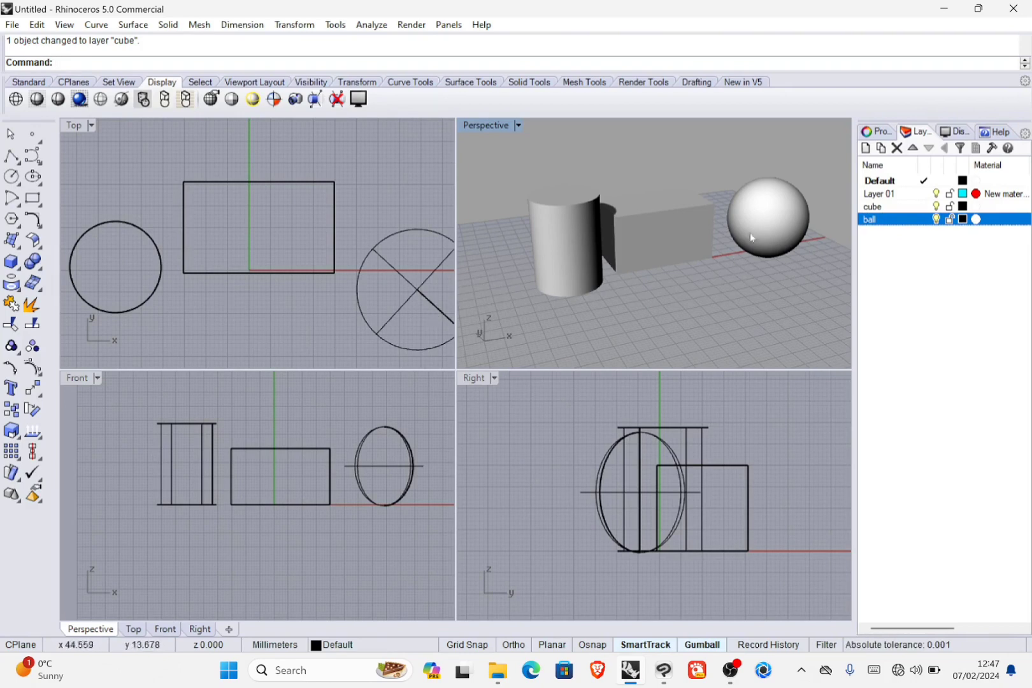
- Assign the sphere to the ball layer and clear the selection
{"action": "left_click", "coordinate": [776, 221]}
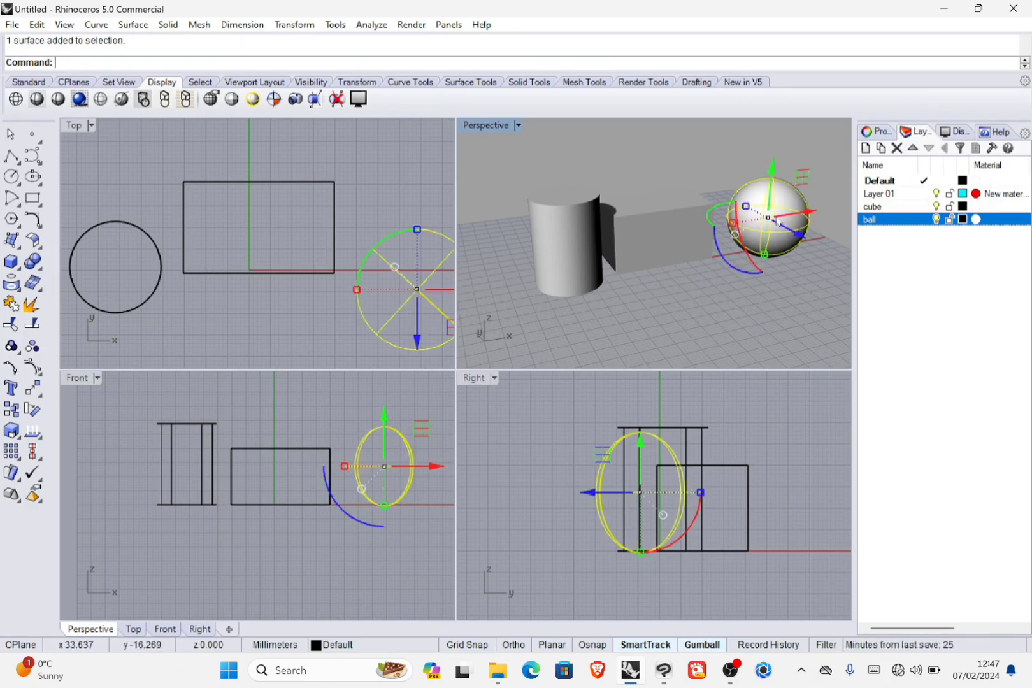
{"action": "right_click", "coordinate": [901, 221]}
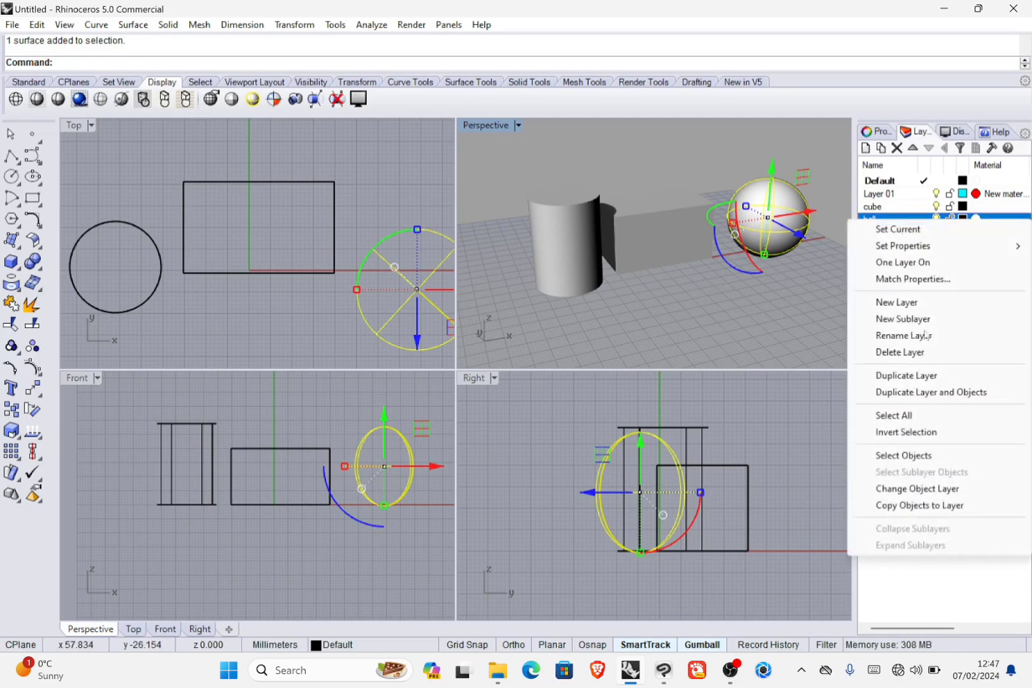
{"action": "left_click", "coordinate": [933, 489]}
{"action": "key", "text": "Escape"}
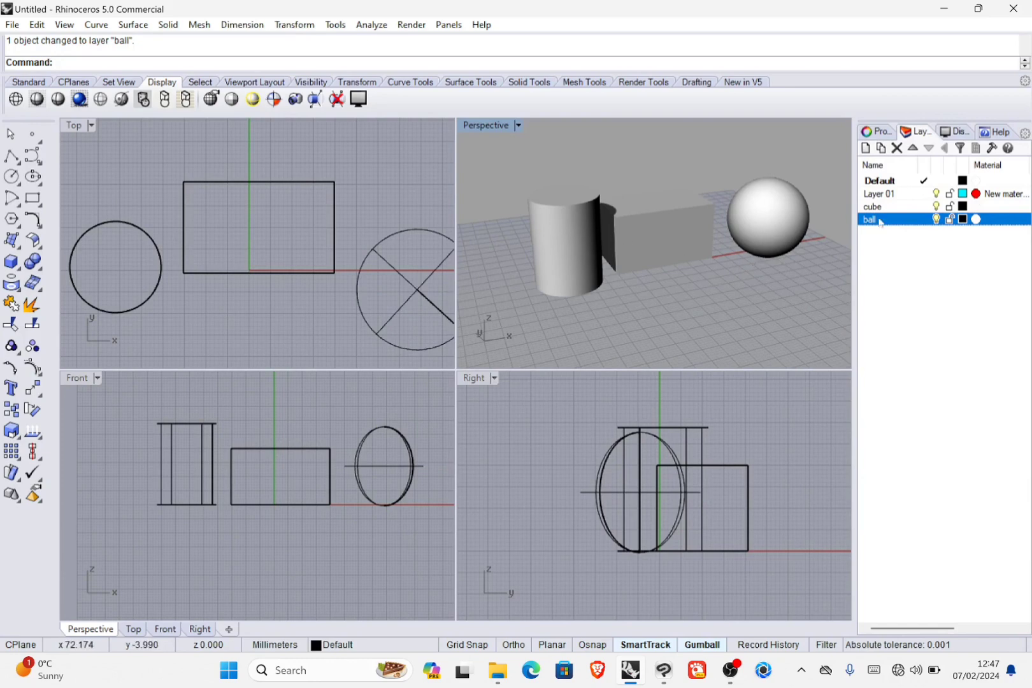
- Create a new layer named cylinder
{"action": "left_click", "coordinate": [866, 148]}
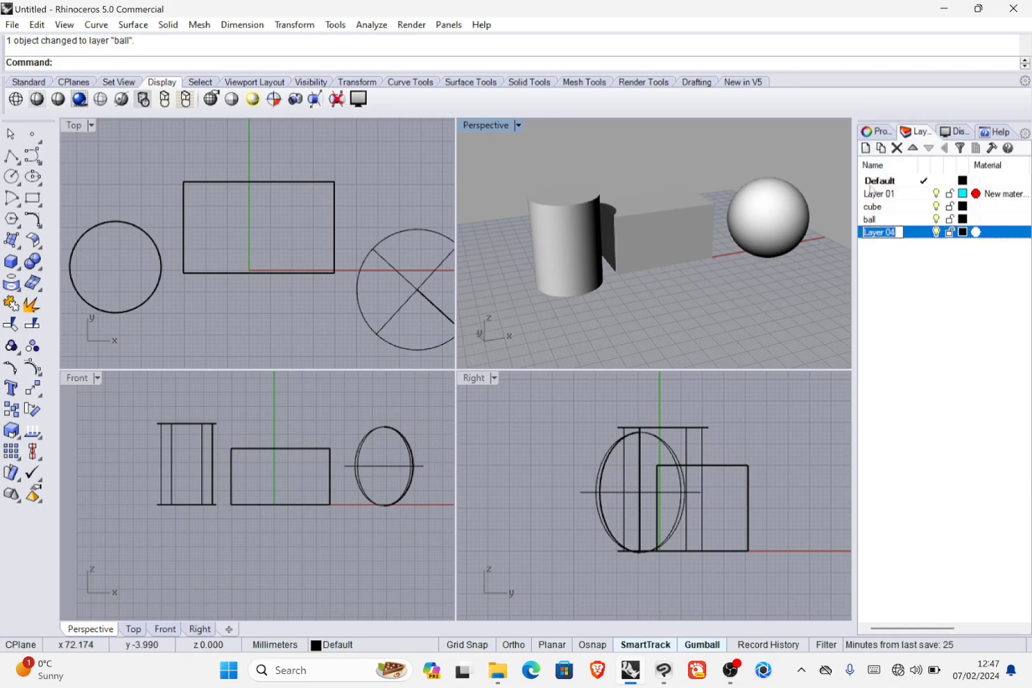
{"action": "type", "text": "cylind"}
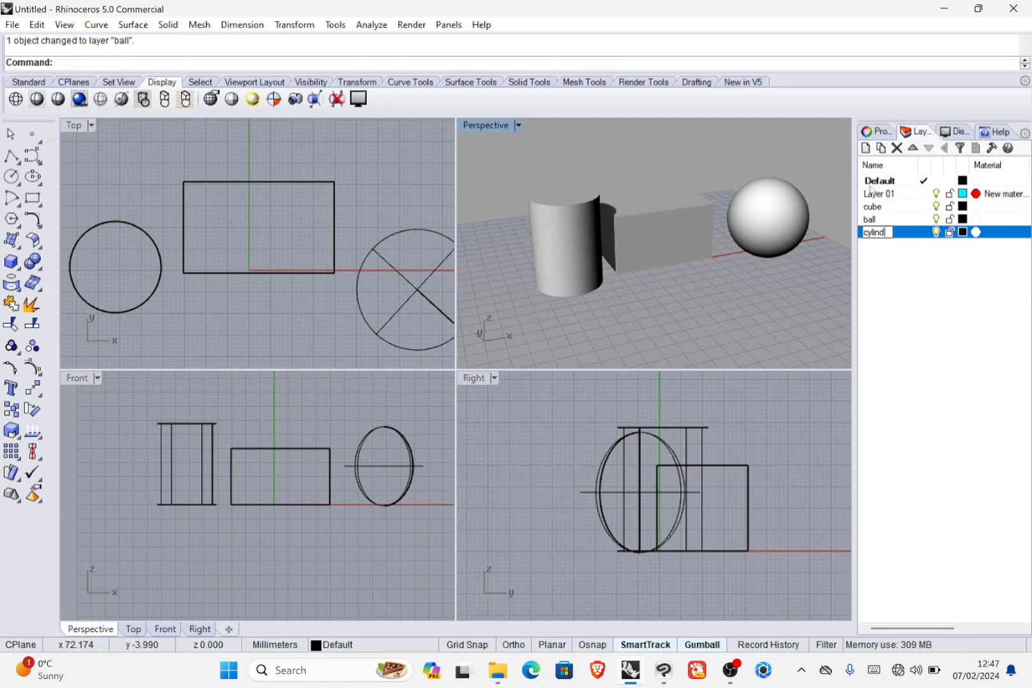
{"action": "type", "text": "er"}
{"action": "key", "text": "Return"}
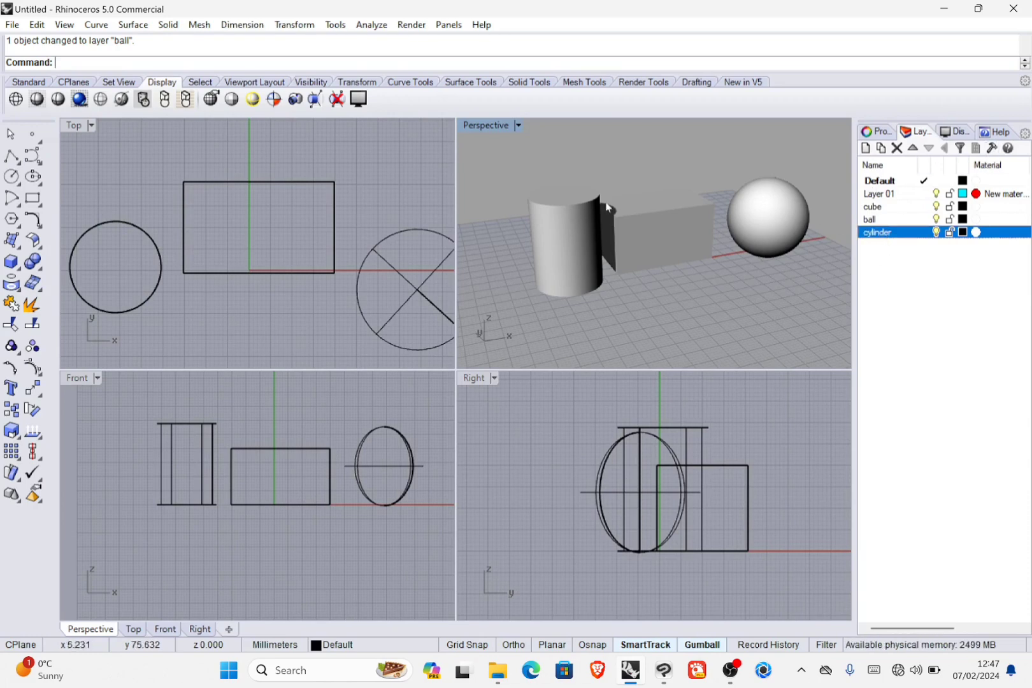
- Assign the cylinder solid to the cylinder layer and clear the selection
{"action": "left_click", "coordinate": [563, 234]}
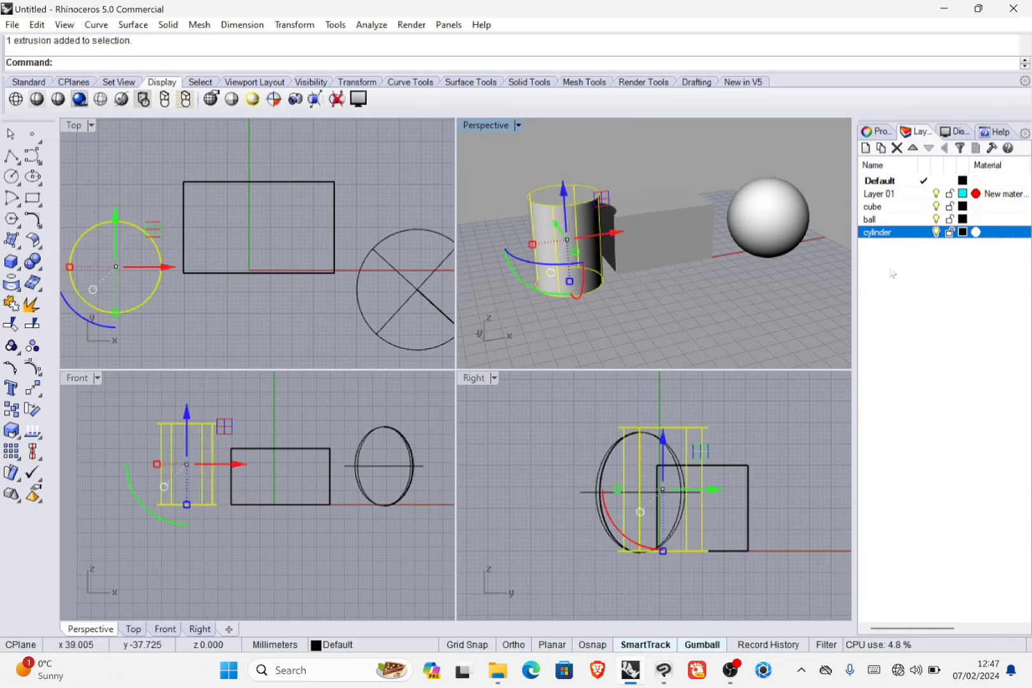
{"action": "right_click", "coordinate": [892, 233]}
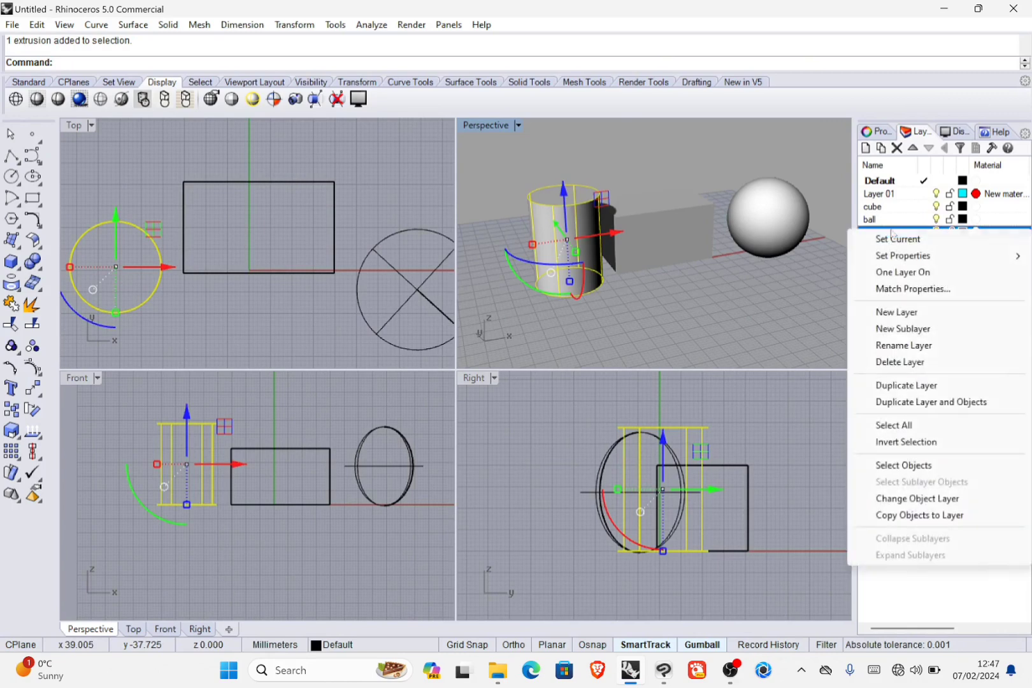
{"action": "left_click", "coordinate": [907, 499]}
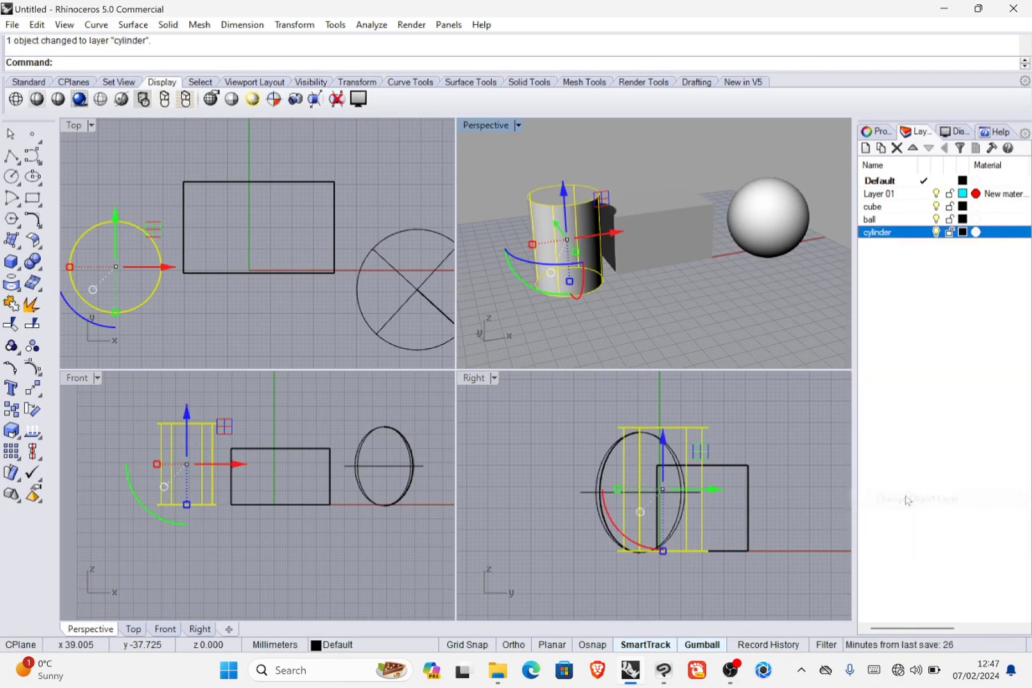
{"action": "left_click", "coordinate": [715, 286]}
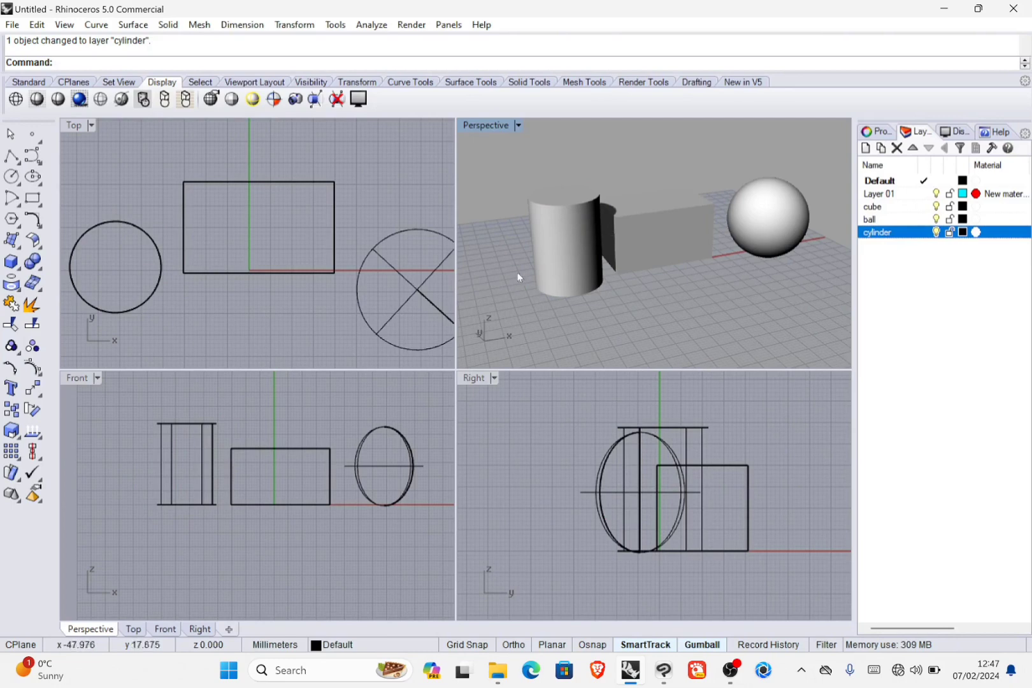
- Check the layer assignments by switching the cylinder, ball and cube layers off and back on
{"action": "right_click_drag", "start_coordinate": [790, 328], "coordinate": [705, 297]}
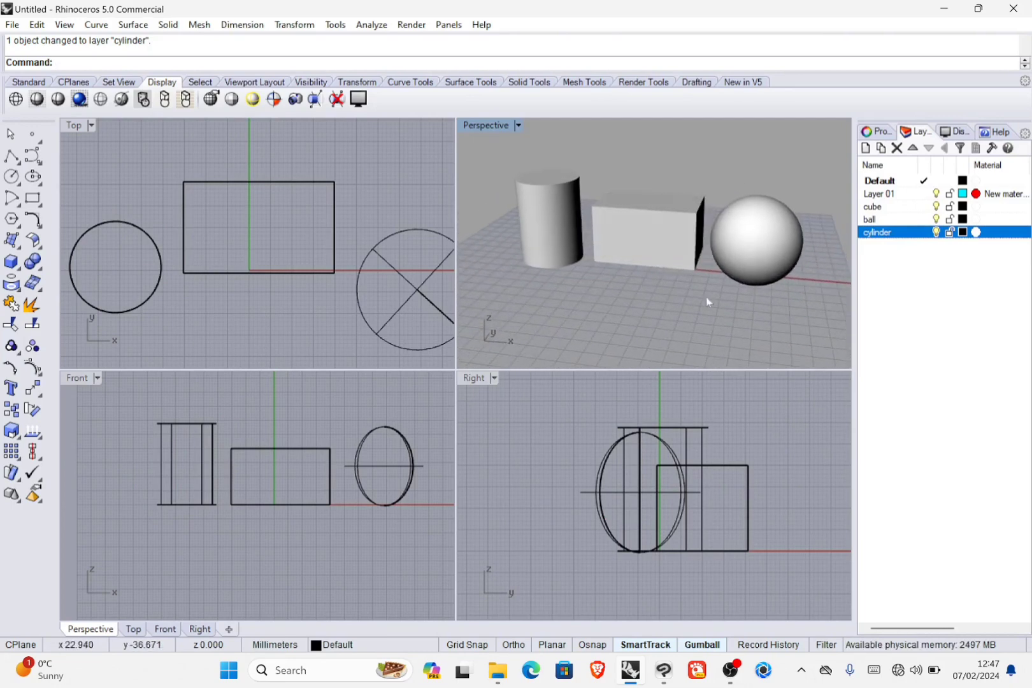
{"action": "left_click", "coordinate": [936, 232]}
{"action": "left_click", "coordinate": [937, 219]}
{"action": "left_click", "coordinate": [936, 206]}
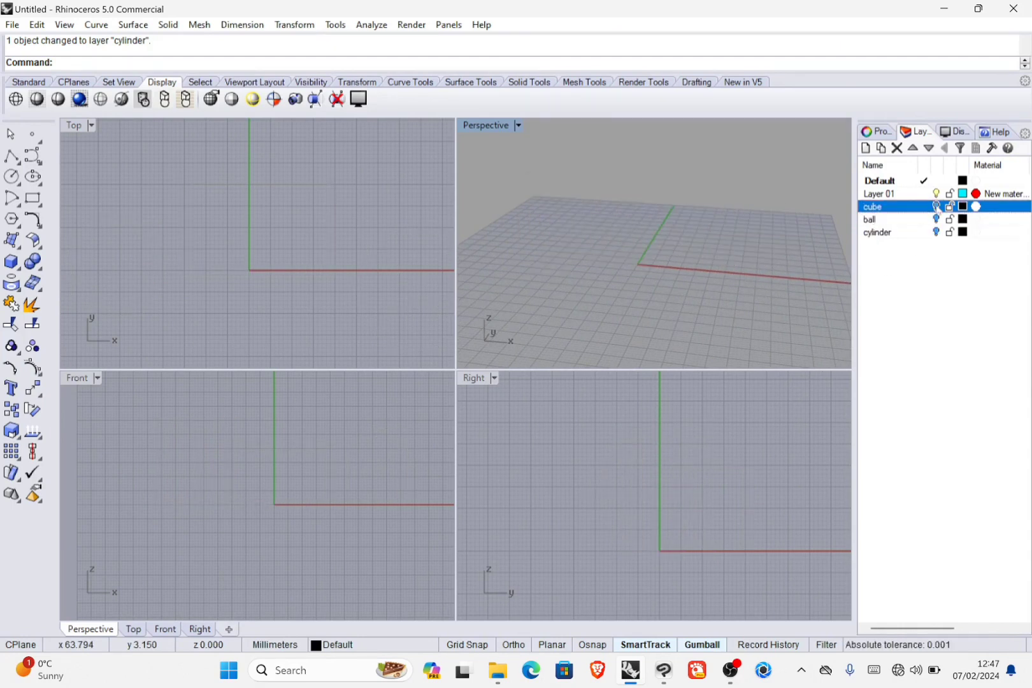
{"action": "left_click", "coordinate": [936, 206]}
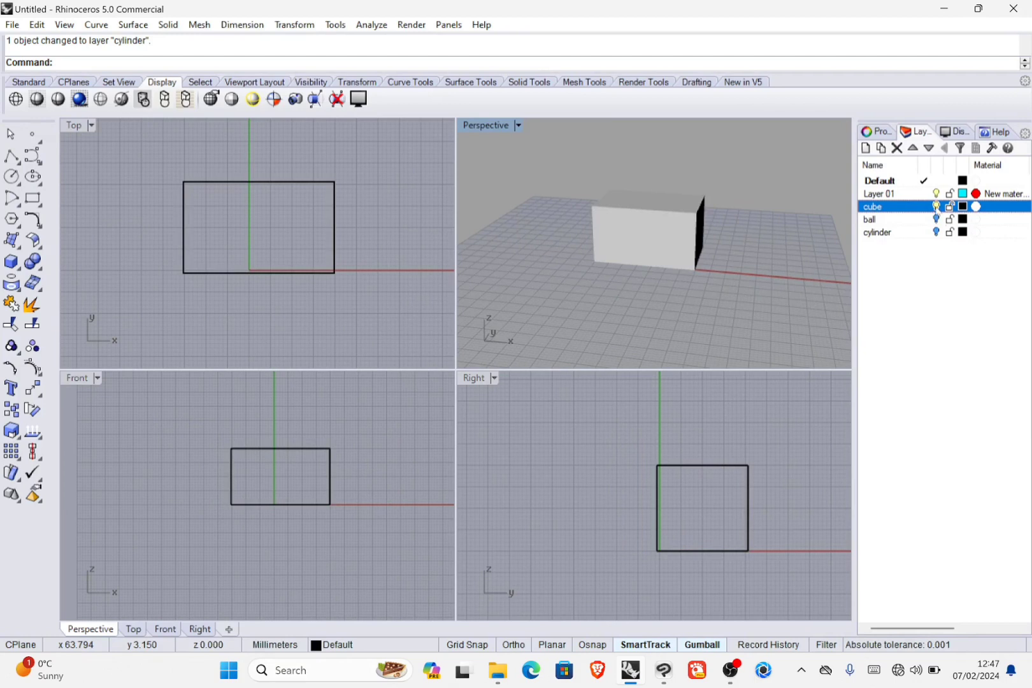
{"action": "left_click", "coordinate": [936, 219]}
{"action": "left_click", "coordinate": [936, 232]}
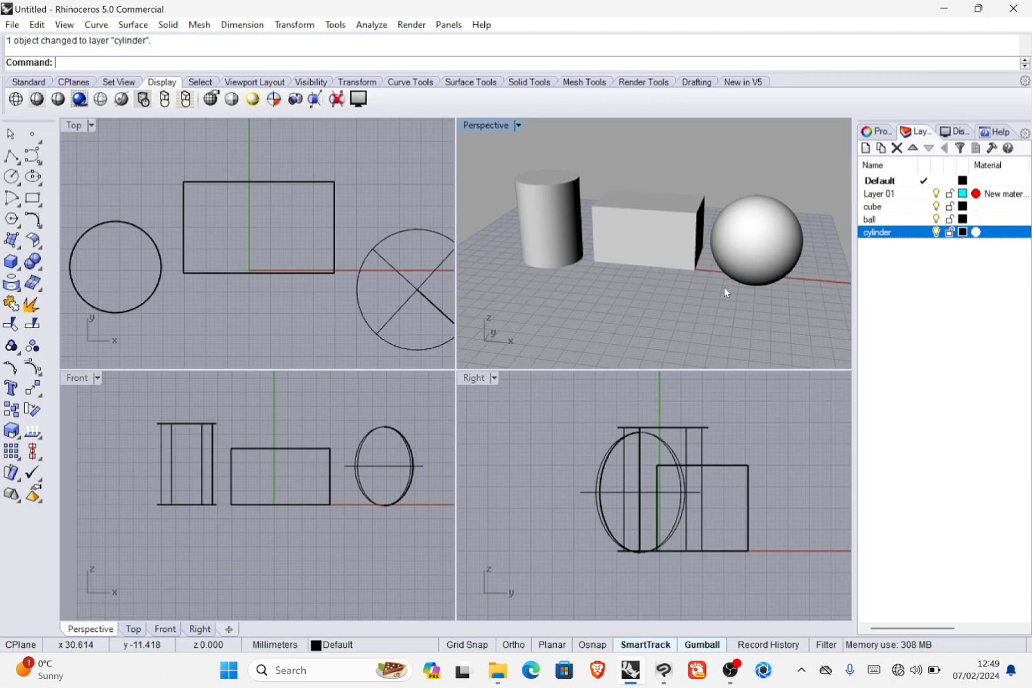
- Maximize the Perspective viewport and save the model to the Desktop as pro in Rhino 5 3D Models format
{"action": "double_click", "coordinate": [488, 126]}
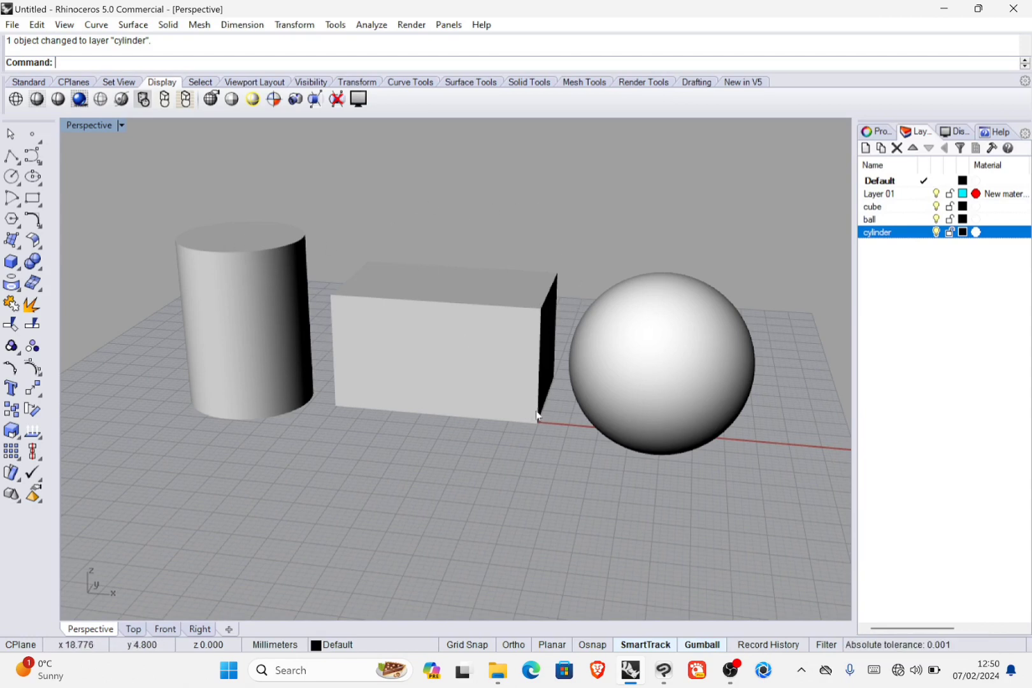
{"action": "left_click", "coordinate": [14, 25]}
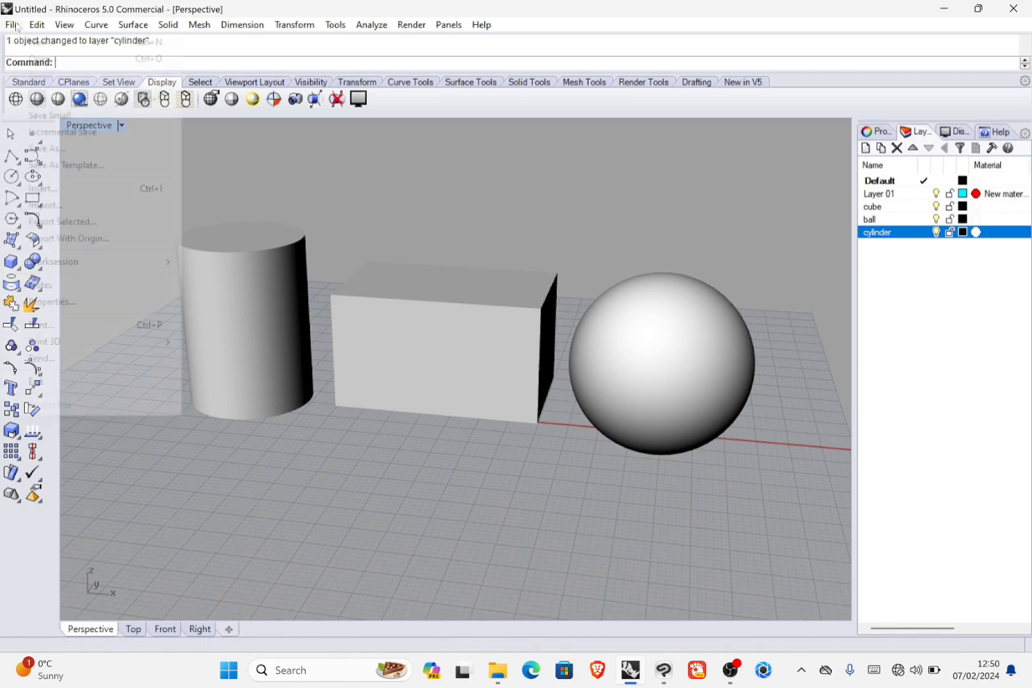
{"action": "left_click", "coordinate": [72, 149]}
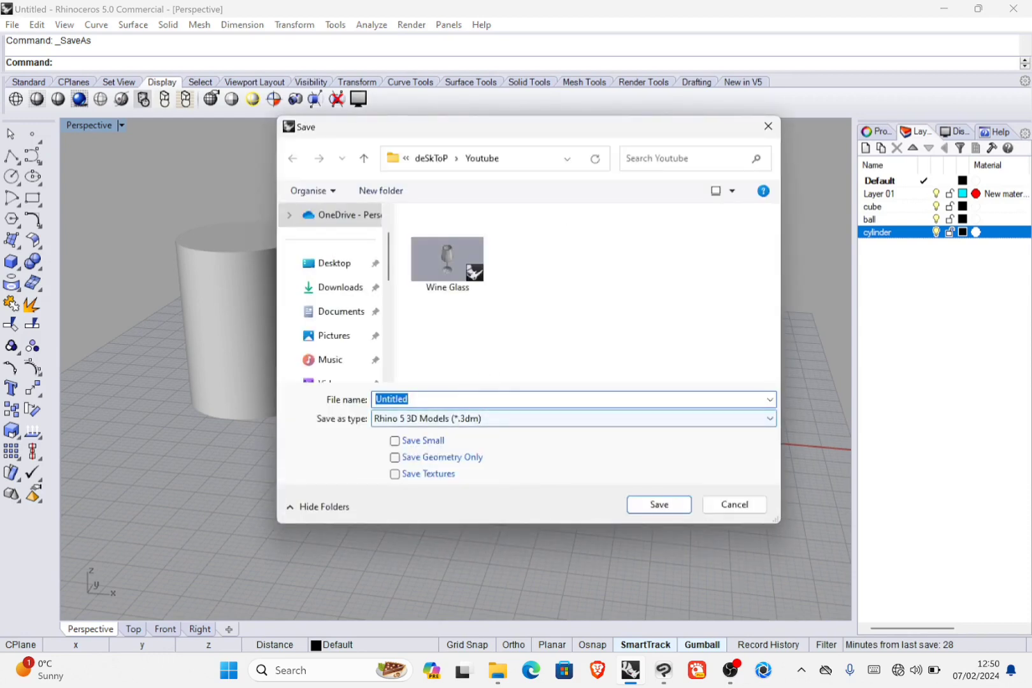
{"action": "type", "text": "pro"}
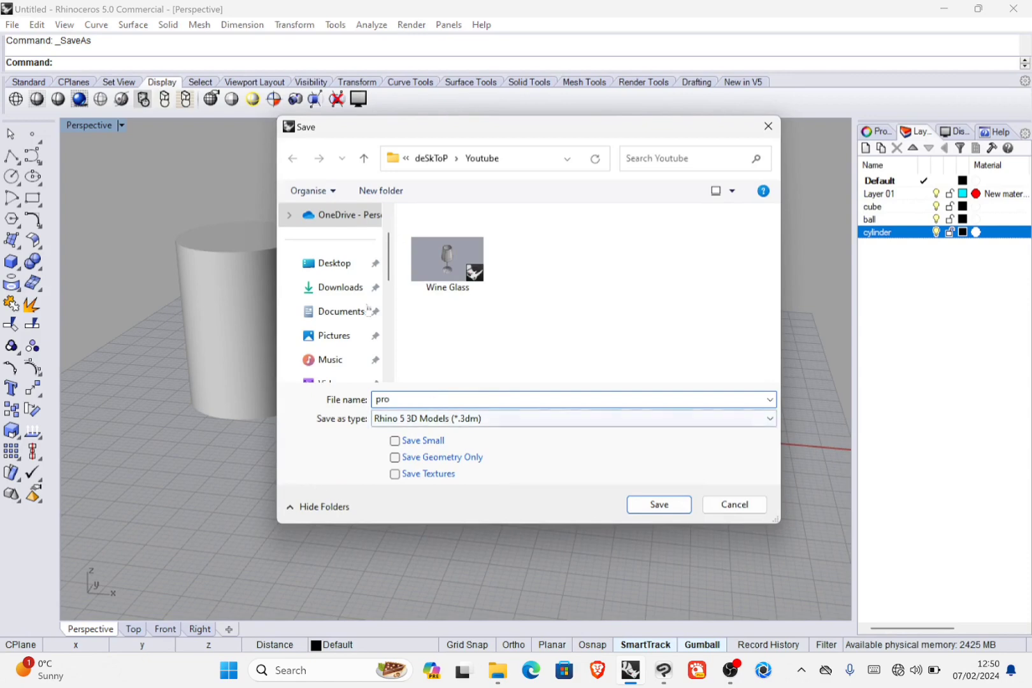
{"action": "left_click", "coordinate": [328, 263]}
{"action": "left_click", "coordinate": [659, 505]}
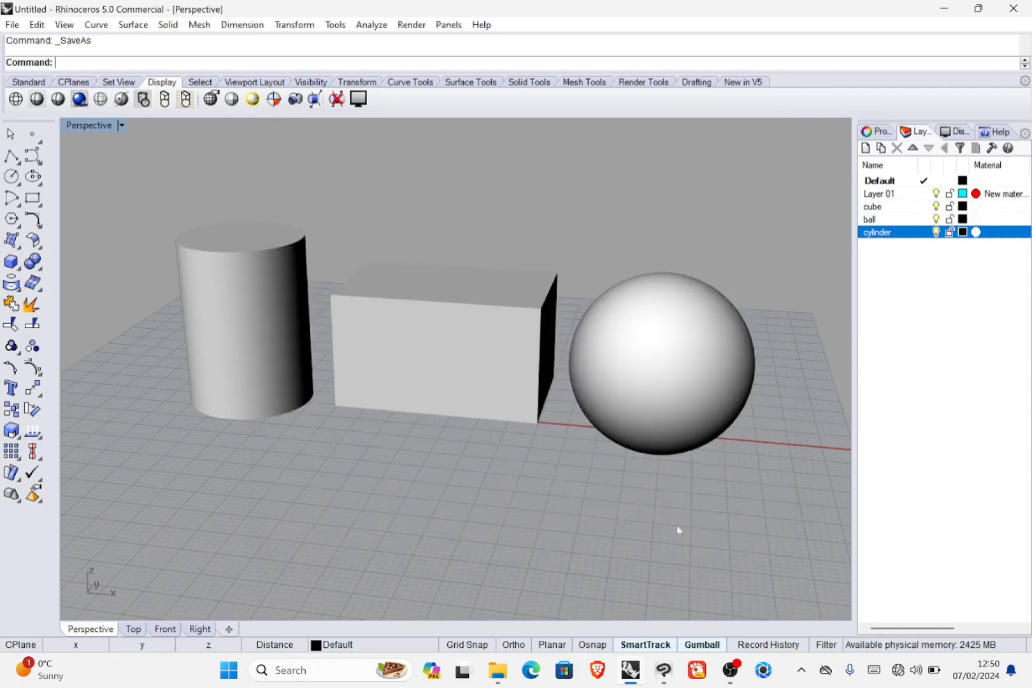
- Minimize the drawing program, launch KeyShot and dismiss its welcome window
{"action": "key", "text": "alt+Tab"}
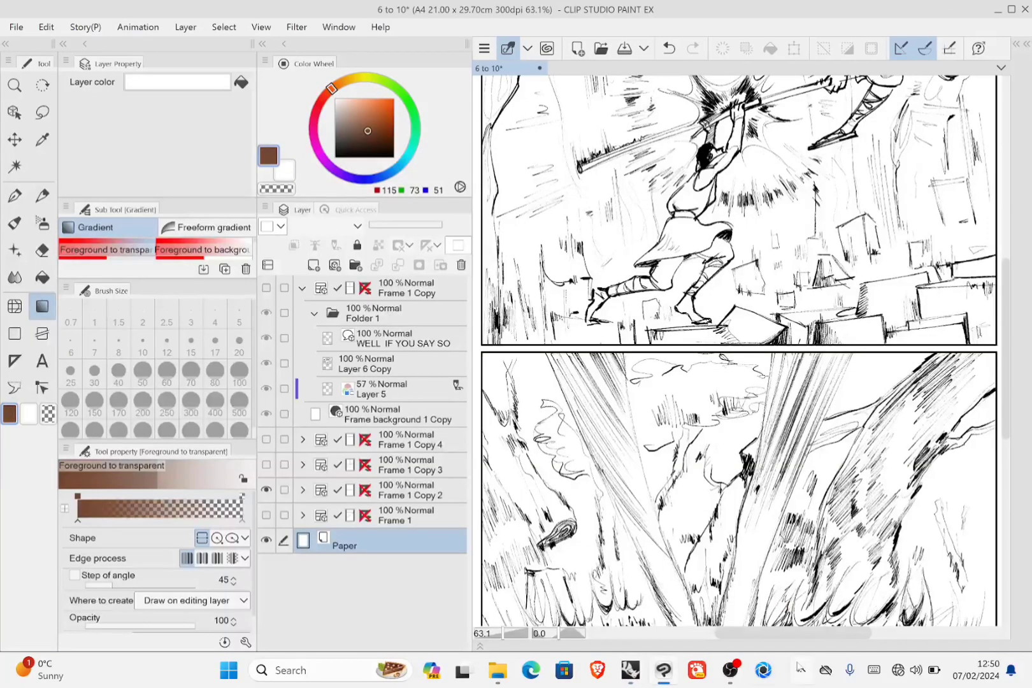
{"action": "left_click", "coordinate": [998, 12]}
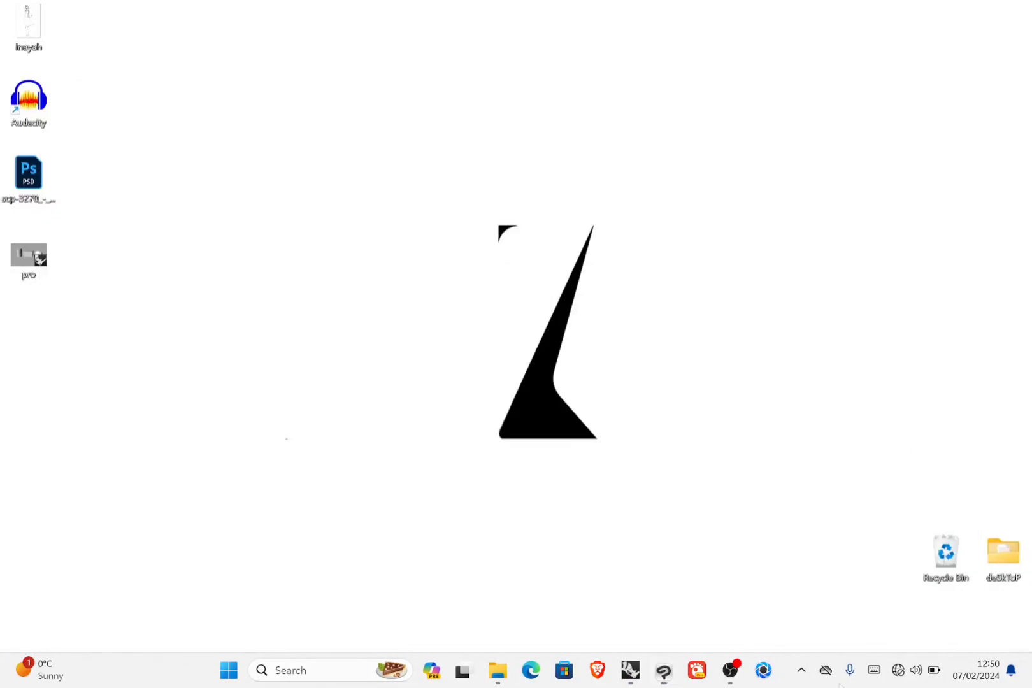
{"action": "left_click", "coordinate": [758, 670]}
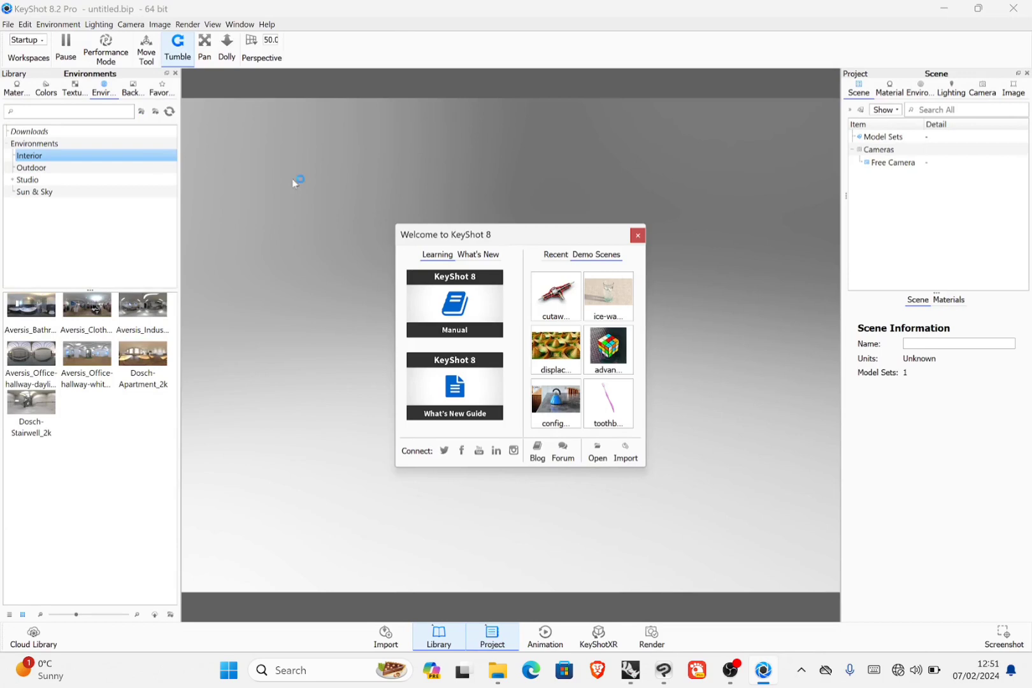
{"action": "left_click", "coordinate": [637, 235]}
- Bring the pro model from the Desktop into the KeyShot scene, keeping the offered import settings
{"action": "left_click", "coordinate": [8, 24]}
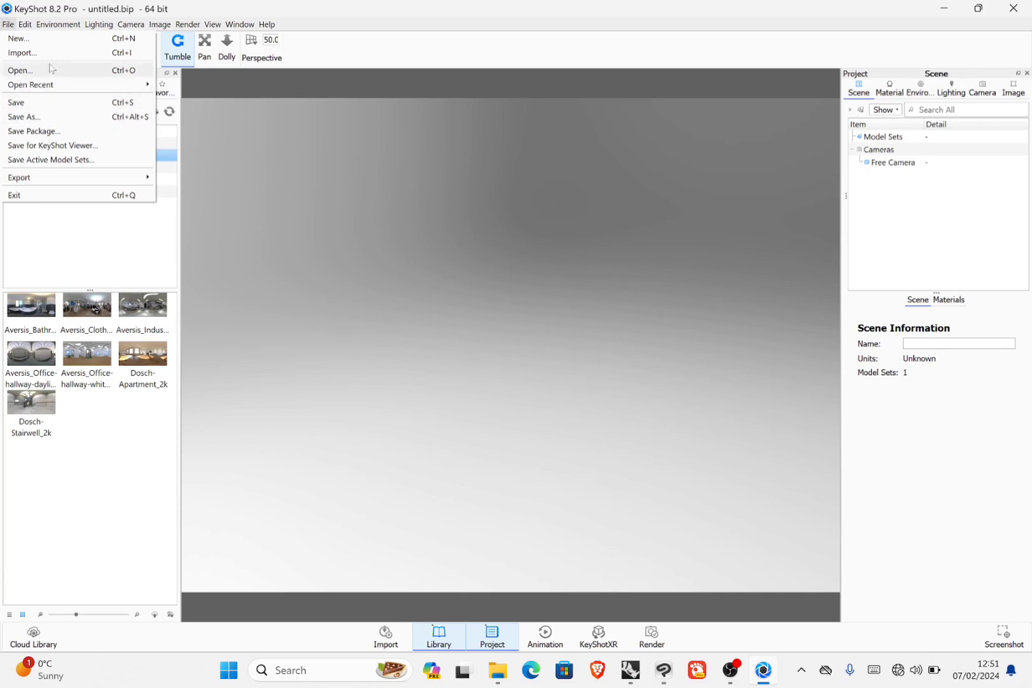
{"action": "left_click", "coordinate": [20, 70]}
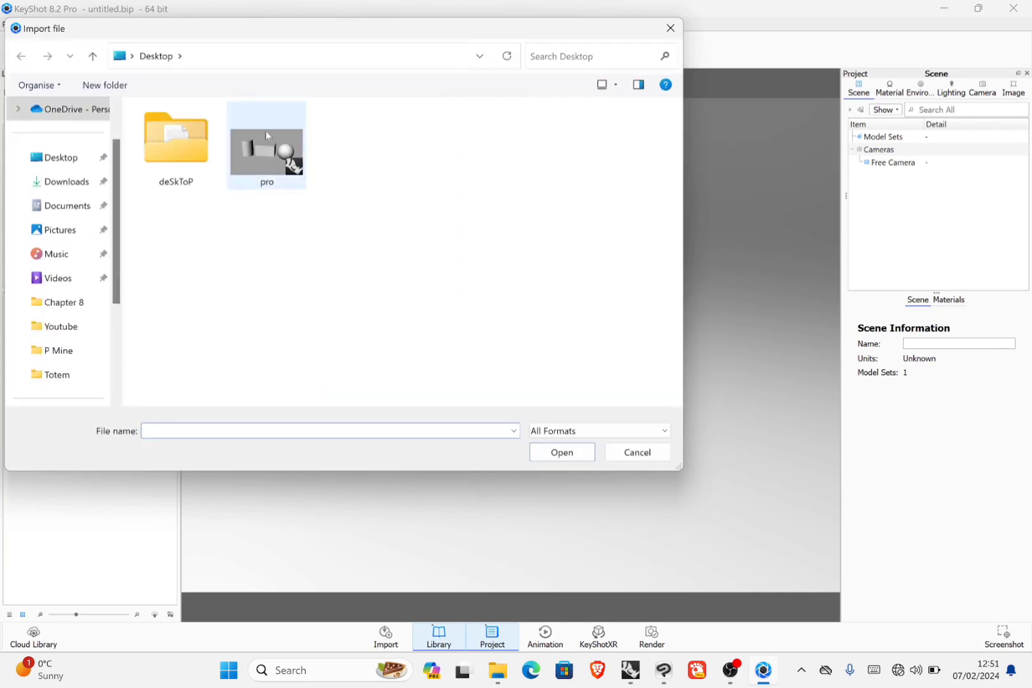
{"action": "left_click", "coordinate": [276, 151]}
{"action": "double_click", "coordinate": [276, 151]}
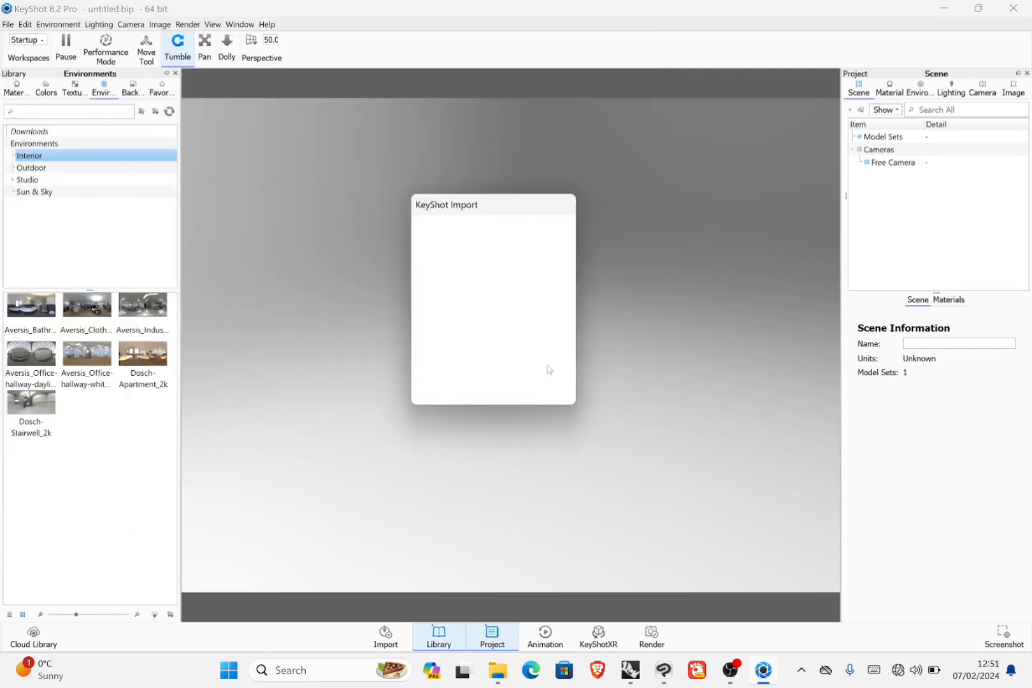
{"action": "left_click", "coordinate": [514, 392]}
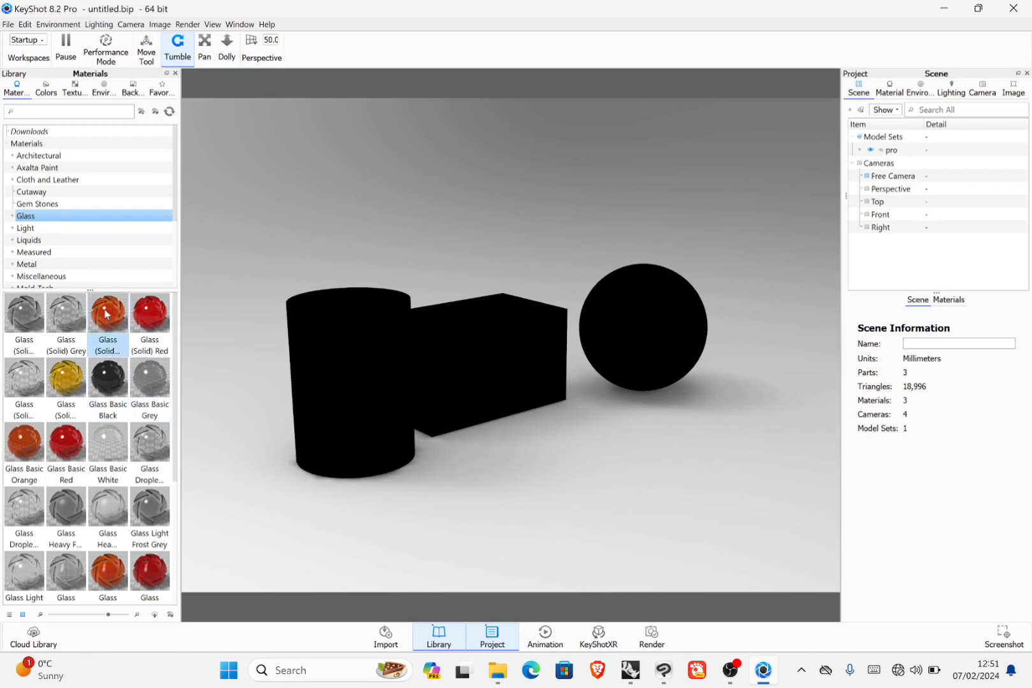
- Apply the architectural Drywall material to the cylinder and the dark hexagonal tiles material to the box
{"action": "left_click", "coordinate": [55, 158]}
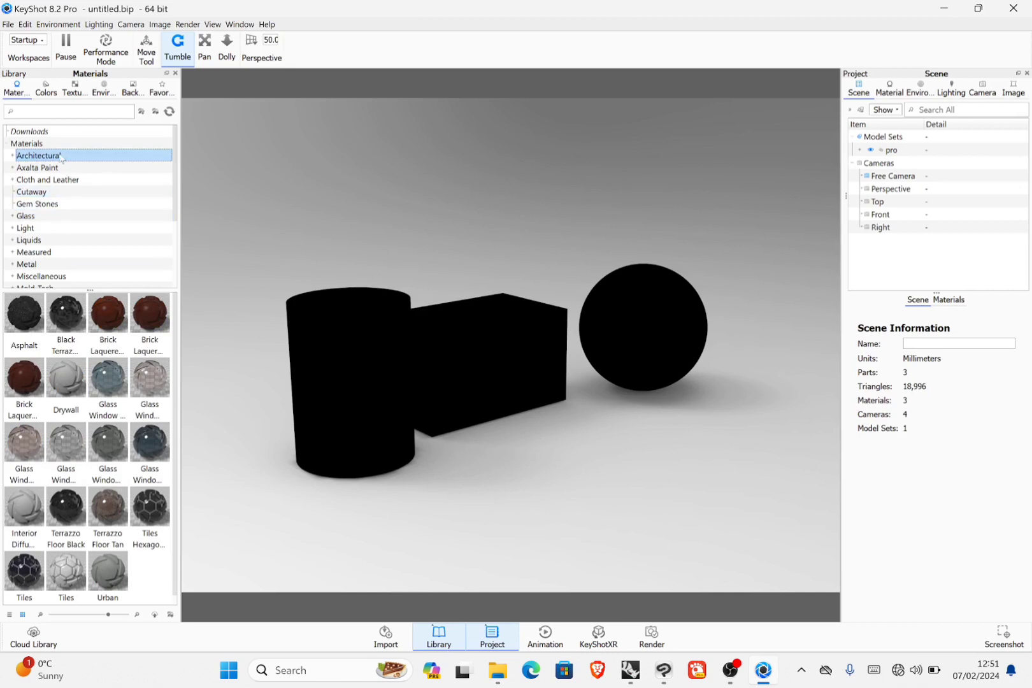
{"action": "left_click_drag", "start_coordinate": [64, 379], "coordinate": [358, 367]}
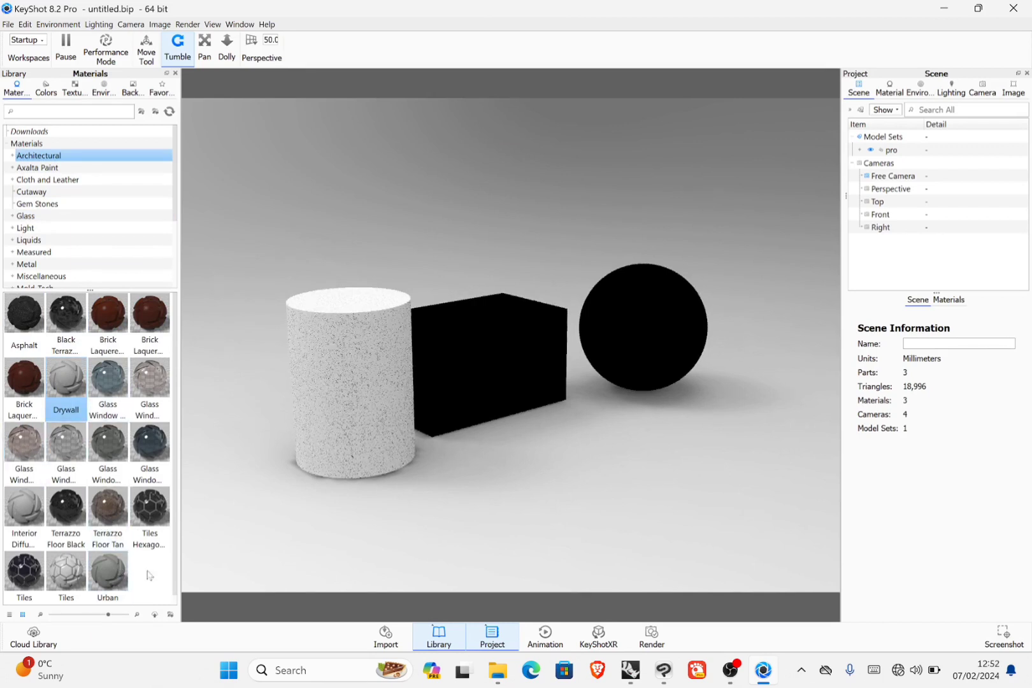
{"action": "left_click_drag", "start_coordinate": [154, 510], "coordinate": [488, 354]}
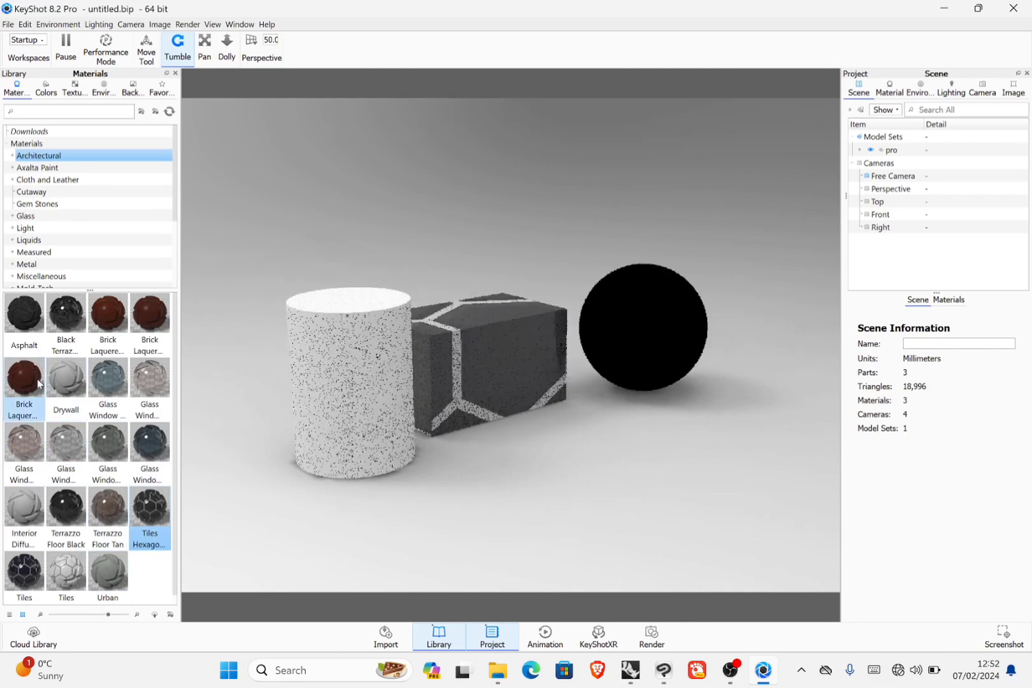
- Apply the Aluminum Polished metal material to the sphere and view the three solids from the front
{"action": "left_click", "coordinate": [51, 265]}
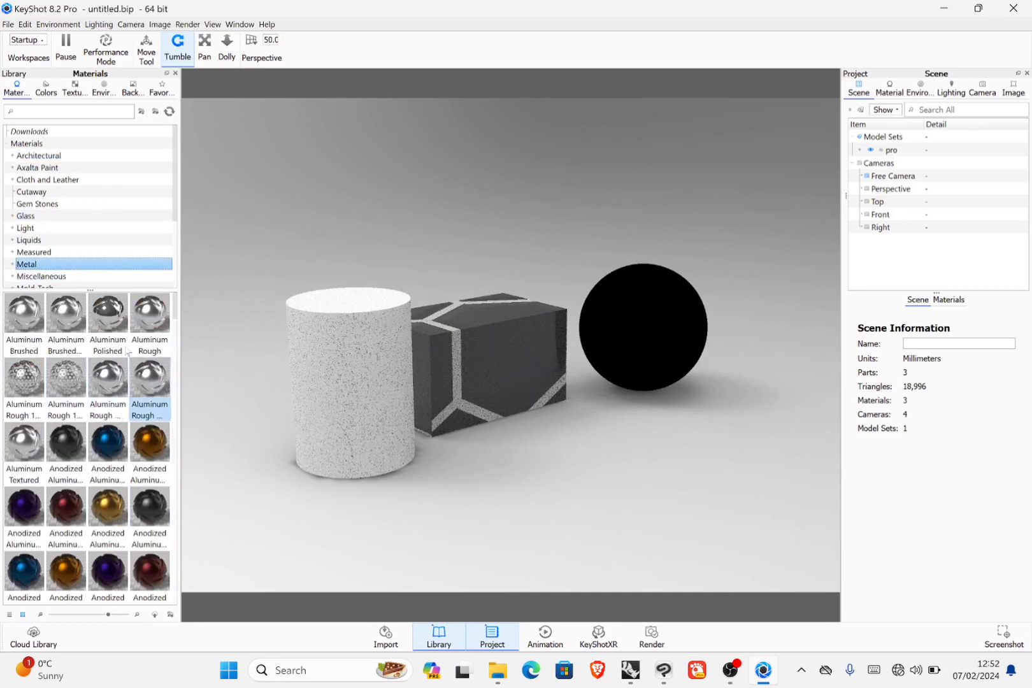
{"action": "left_click_drag", "start_coordinate": [103, 319], "coordinate": [659, 317]}
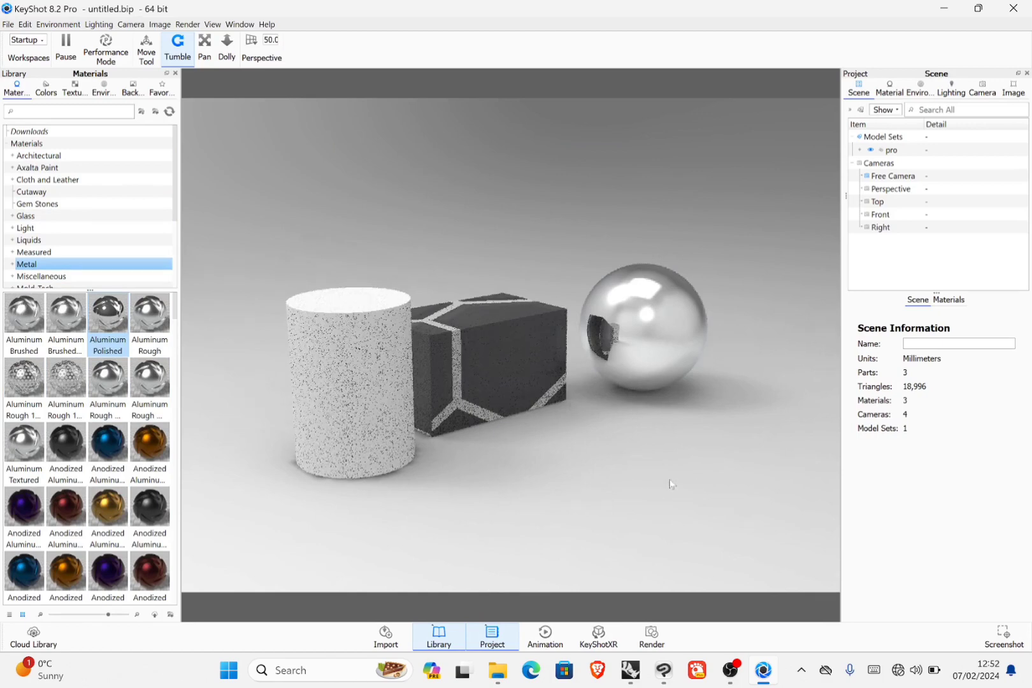
{"action": "left_click_drag", "start_coordinate": [544, 479], "coordinate": [542, 479]}
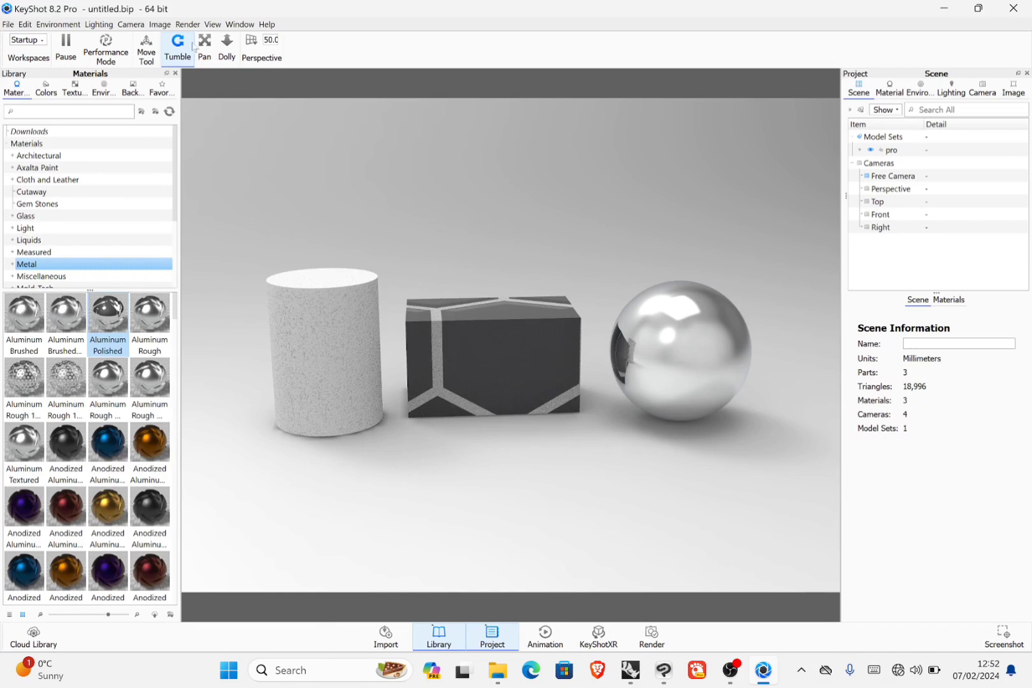
- Switch back to Rhino and move the cylinder, box and sphere together to the Default layer
{"action": "left_click", "coordinate": [941, 10]}
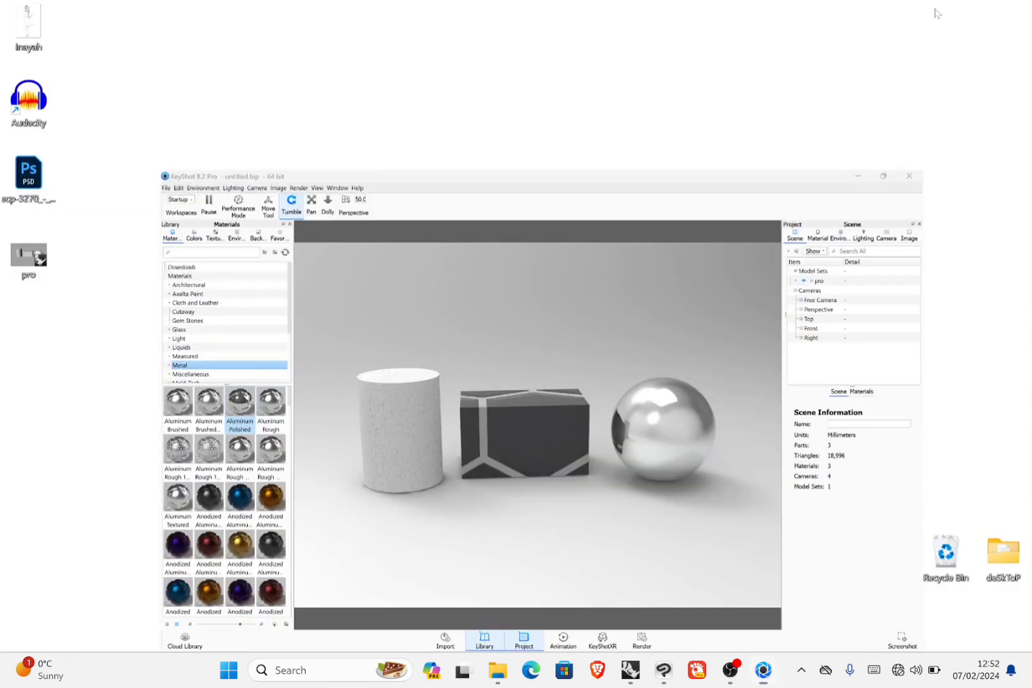
{"action": "left_click", "coordinate": [666, 680]}
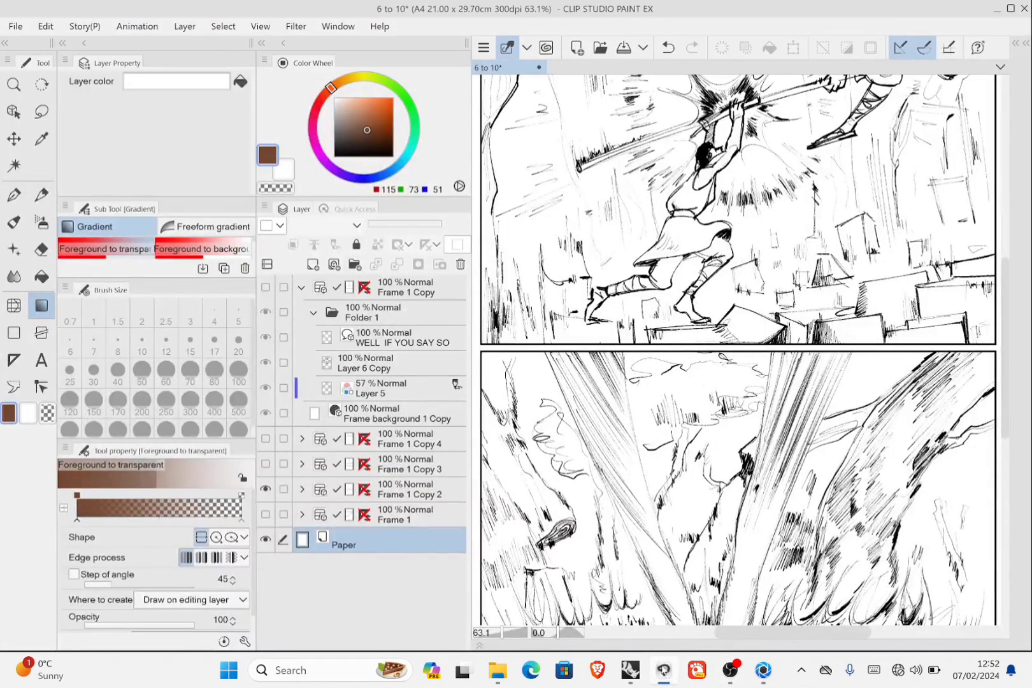
{"action": "left_click", "coordinate": [663, 671]}
{"action": "left_click", "coordinate": [630, 670]}
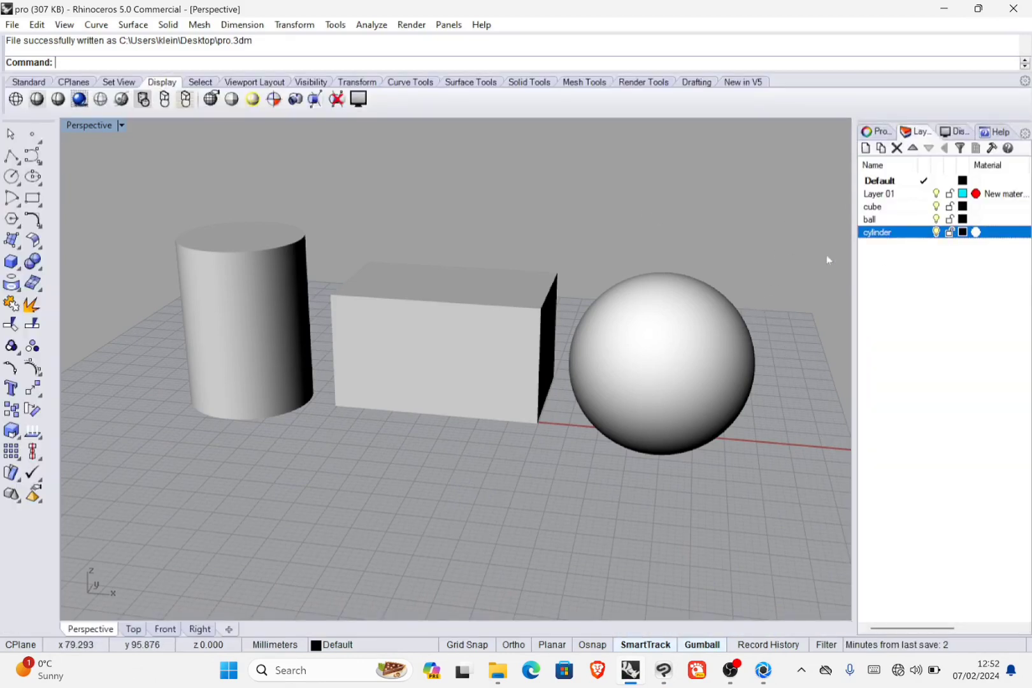
{"action": "left_click_drag", "start_coordinate": [808, 259], "coordinate": [298, 420]}
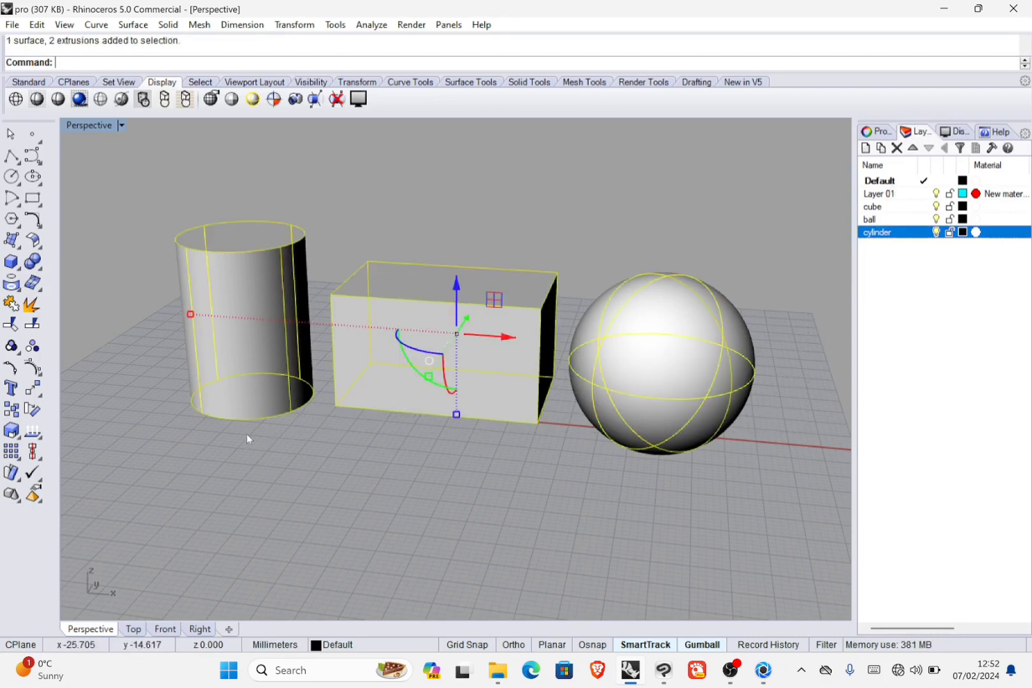
{"action": "left_click", "coordinate": [899, 184]}
{"action": "right_click", "coordinate": [899, 184]}
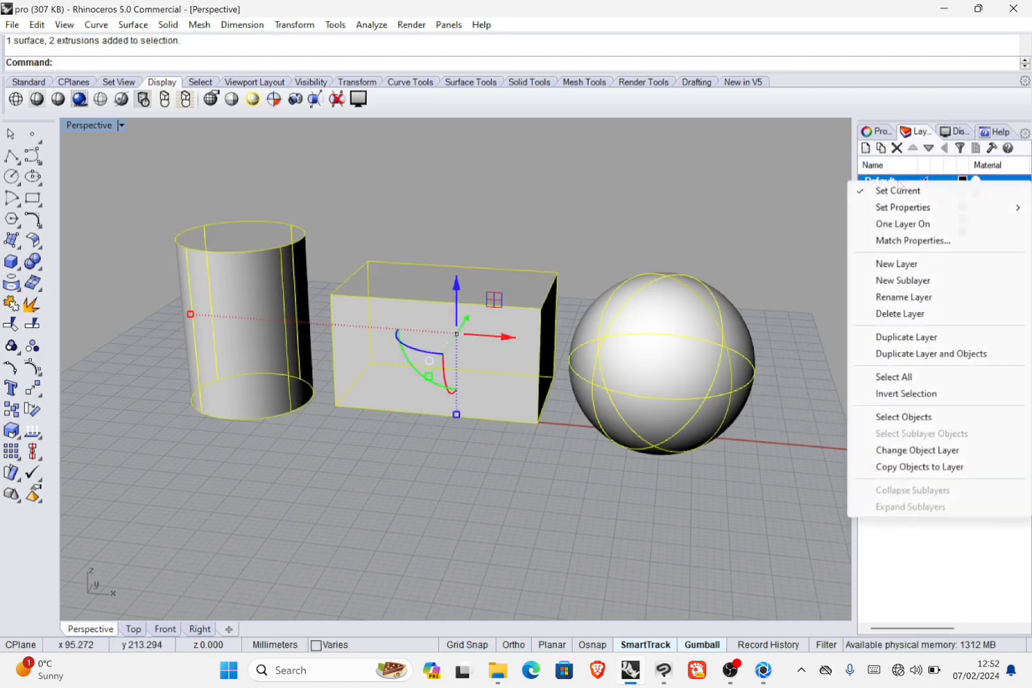
{"action": "left_click", "coordinate": [917, 450]}
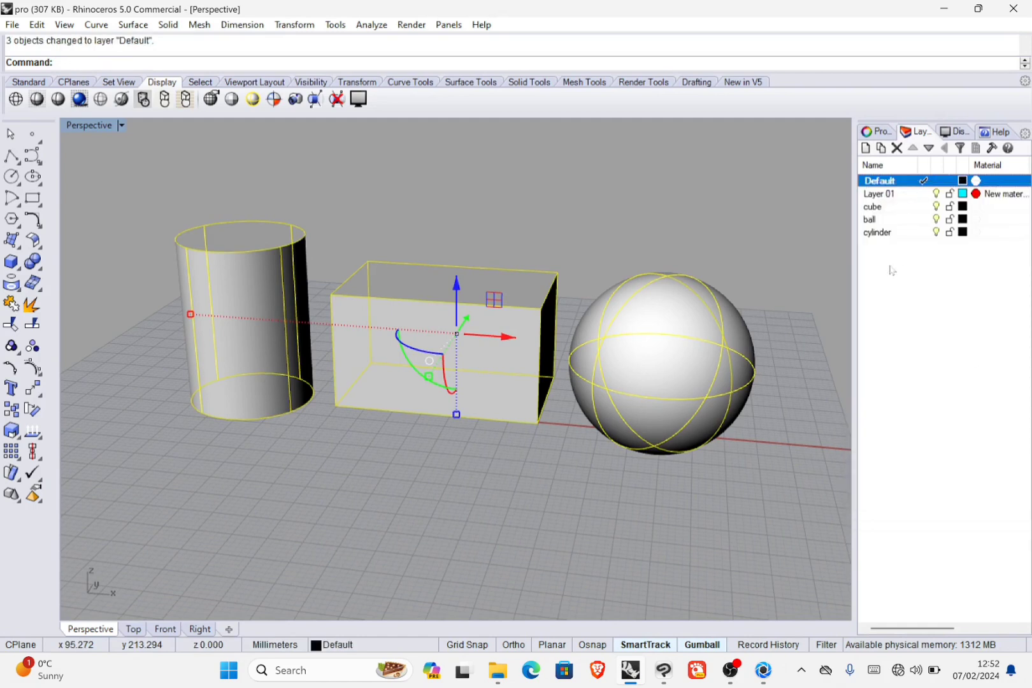
- Delete the Layer 01, cube, ball and cylinder layers so only Default remains, and deselect the objects
{"action": "left_click_drag", "start_coordinate": [898, 271], "coordinate": [873, 195]}
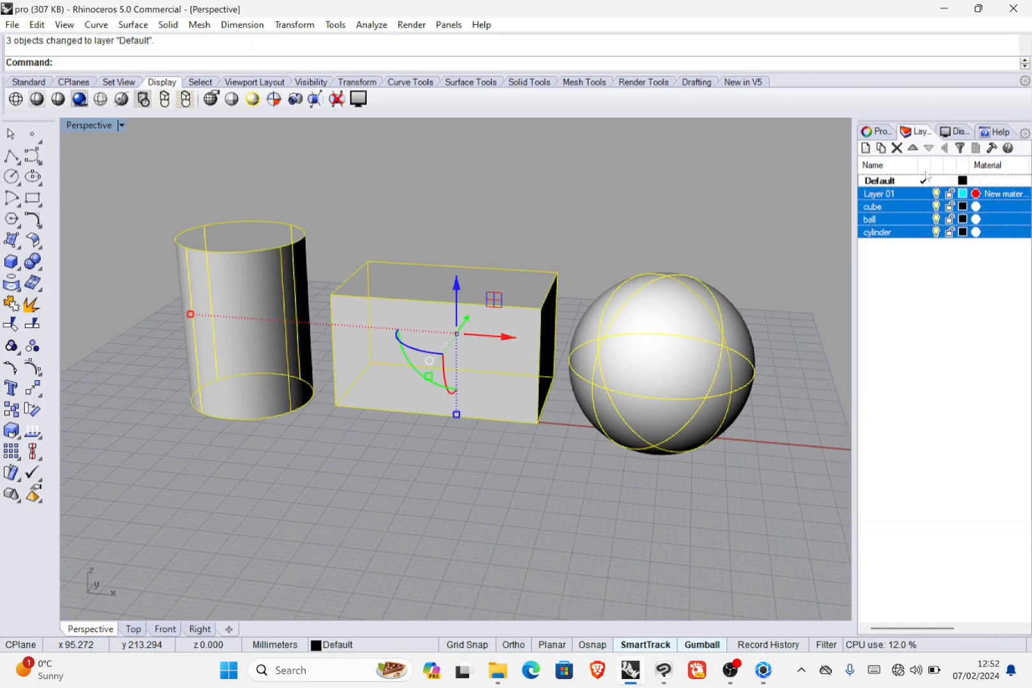
{"action": "left_click", "coordinate": [896, 147]}
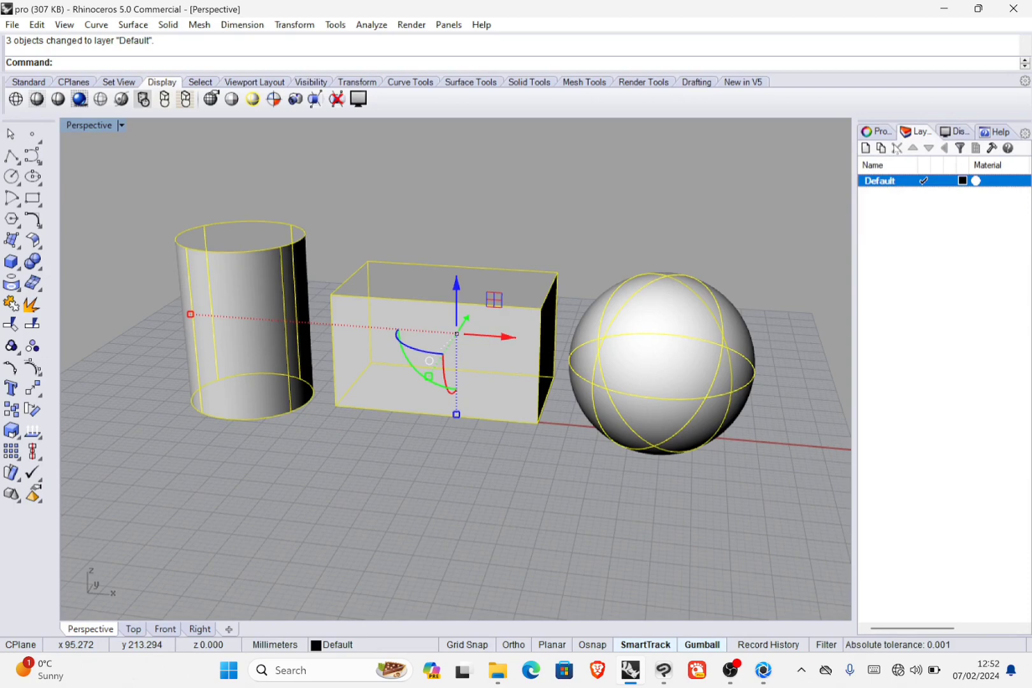
{"action": "left_click", "coordinate": [897, 214]}
{"action": "left_click", "coordinate": [708, 243]}
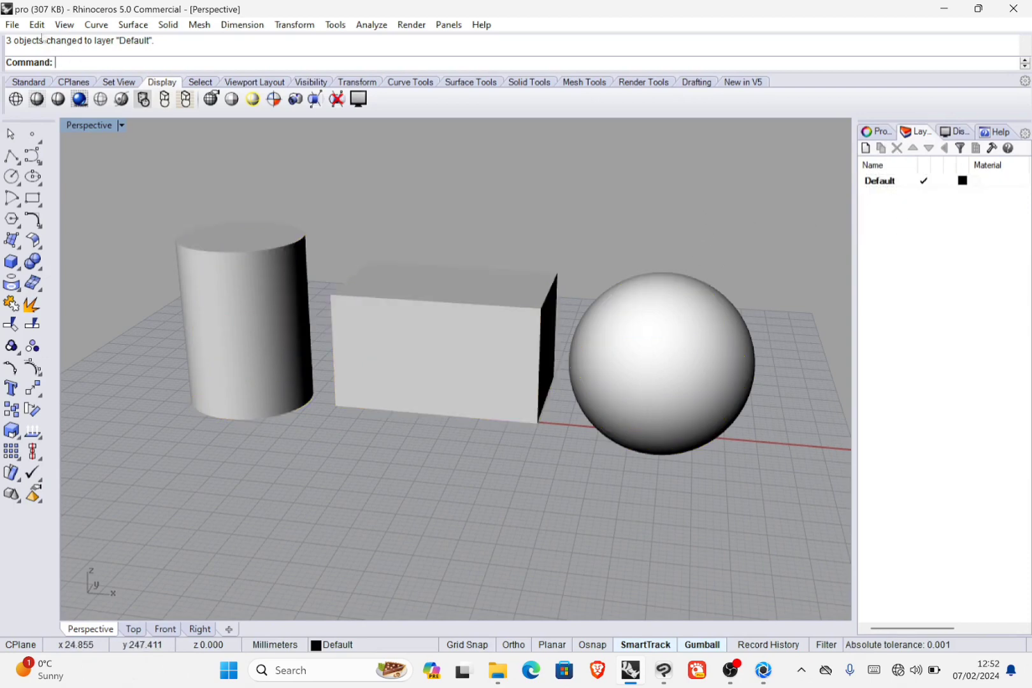
- Save a copy of the model on the Desktop under the name prono layers
{"action": "left_click", "coordinate": [10, 25]}
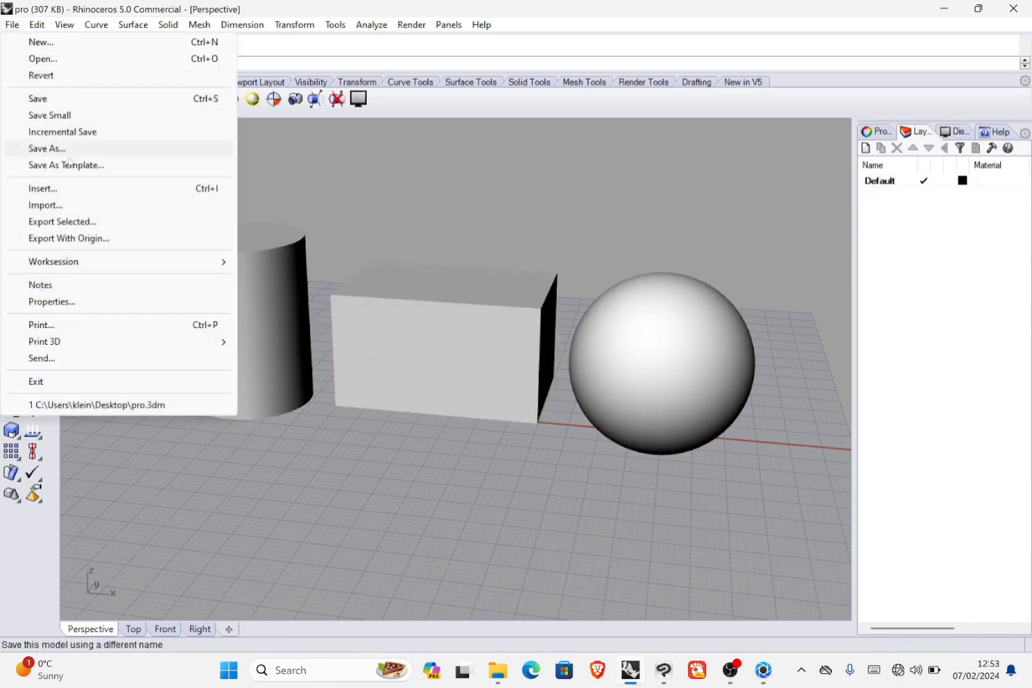
{"action": "left_click", "coordinate": [54, 148]}
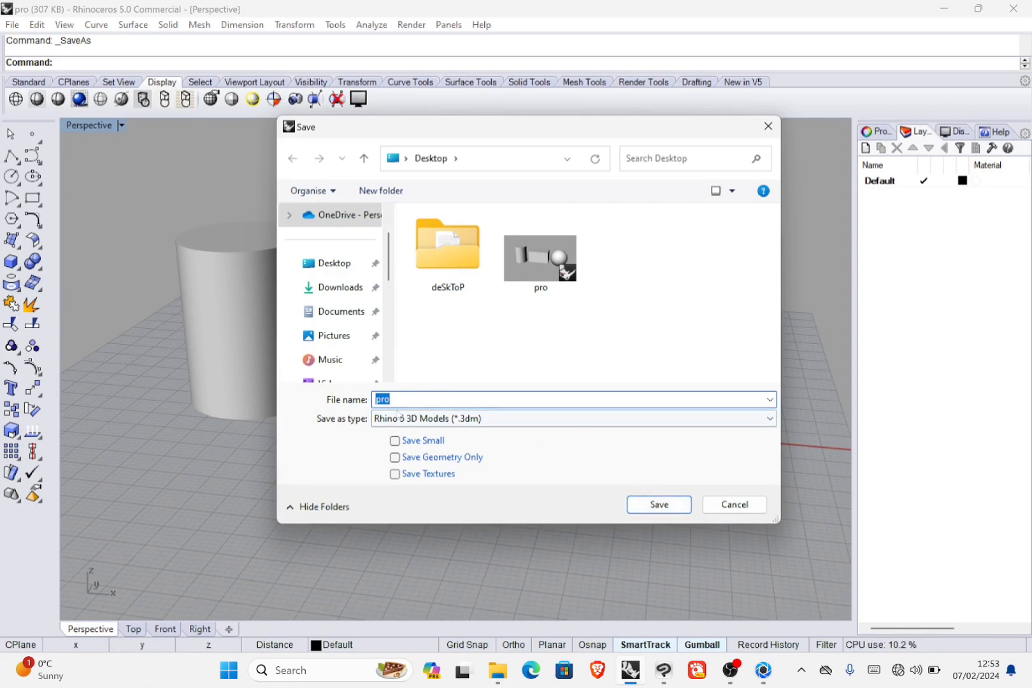
{"action": "left_click", "coordinate": [475, 400]}
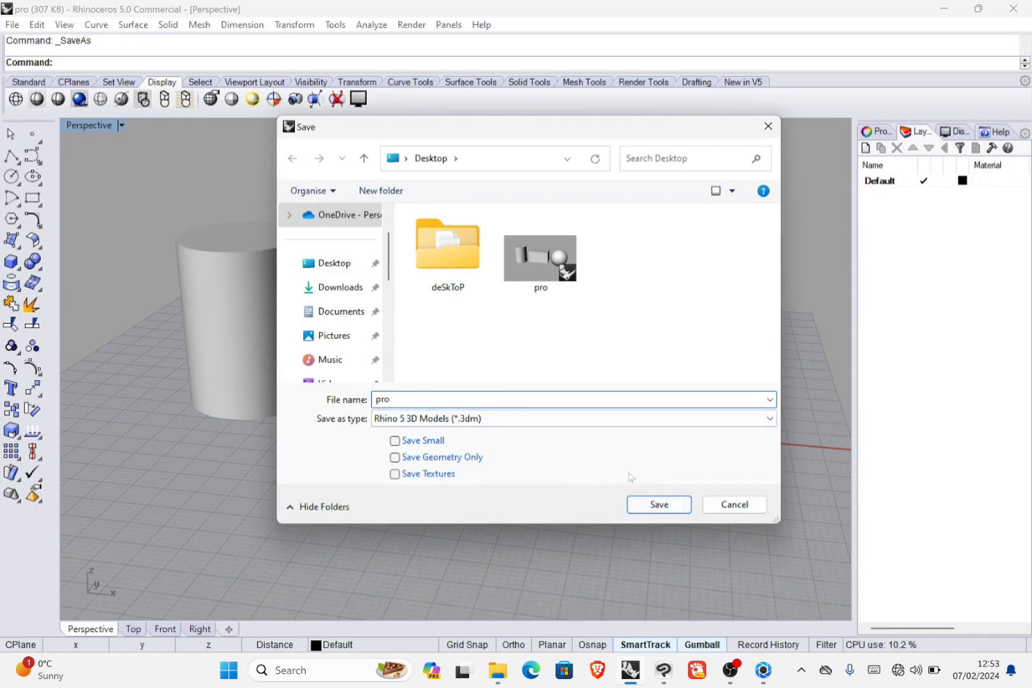
{"action": "type", "text": "no l"}
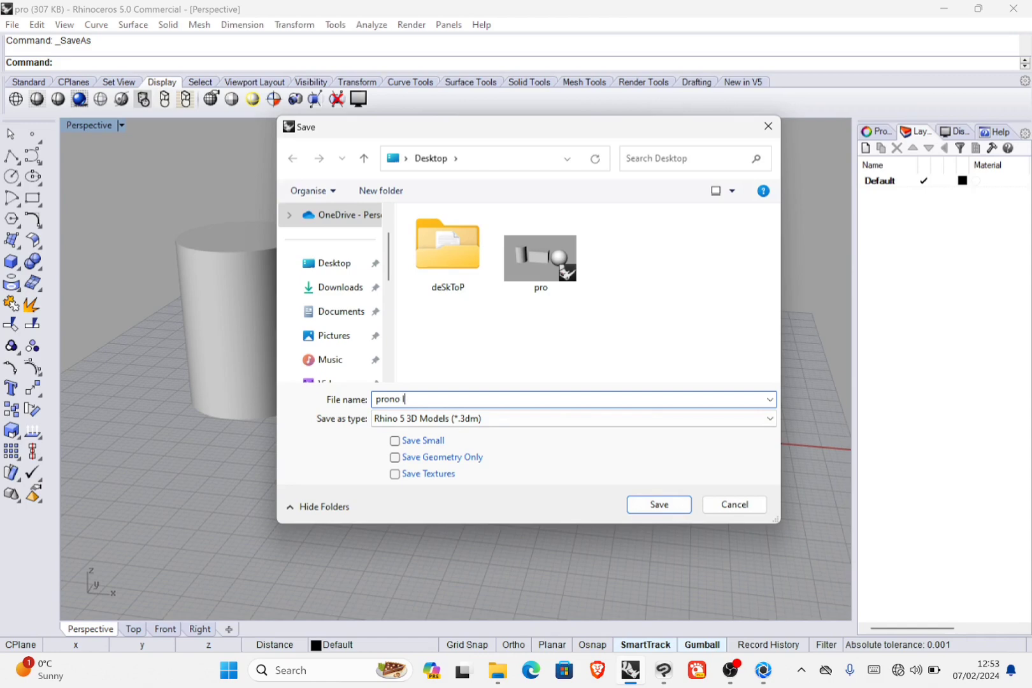
{"action": "type", "text": "ayers"}
{"action": "key", "text": "Return"}
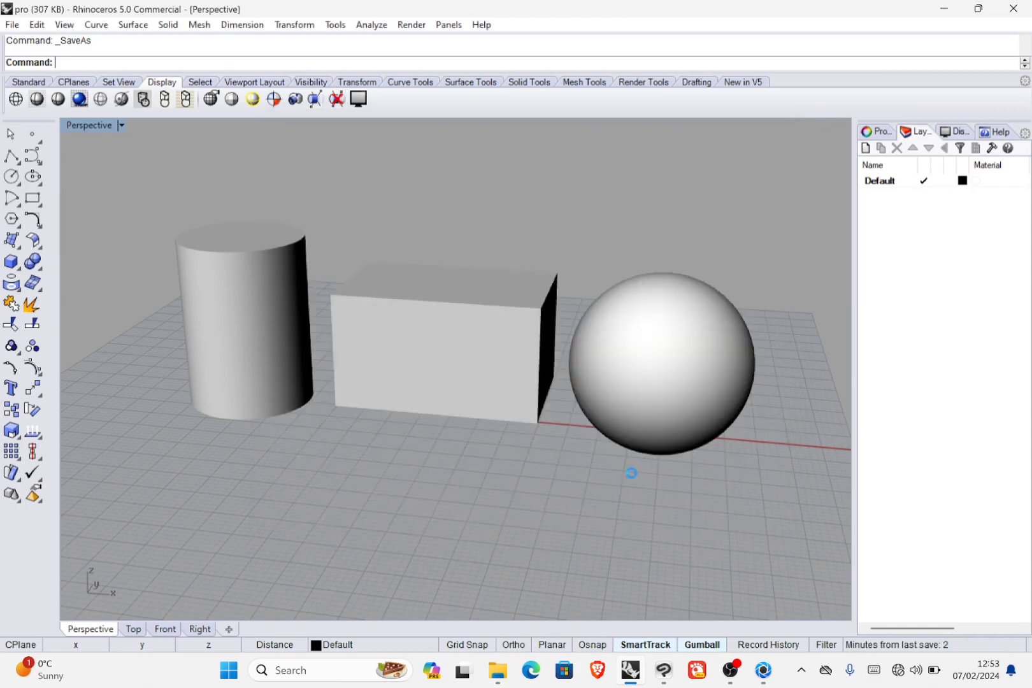
- Switch to KeyShot and import the prono layers model from the Desktop with the offered import settings
{"action": "left_click", "coordinate": [934, 6]}
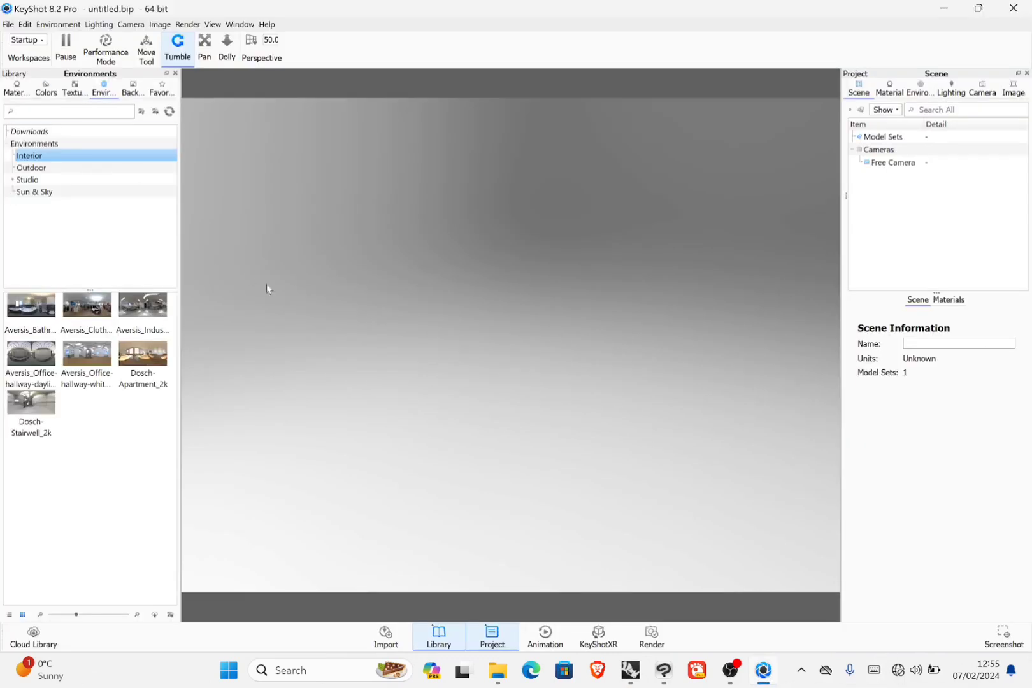
{"action": "left_click", "coordinate": [9, 24]}
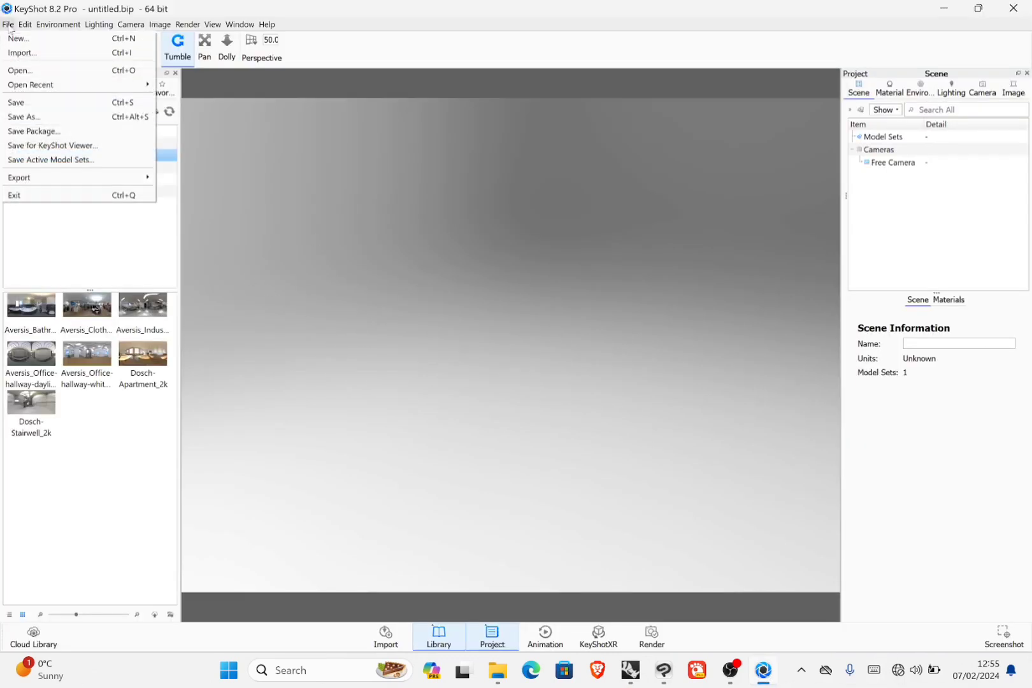
{"action": "left_click", "coordinate": [79, 55]}
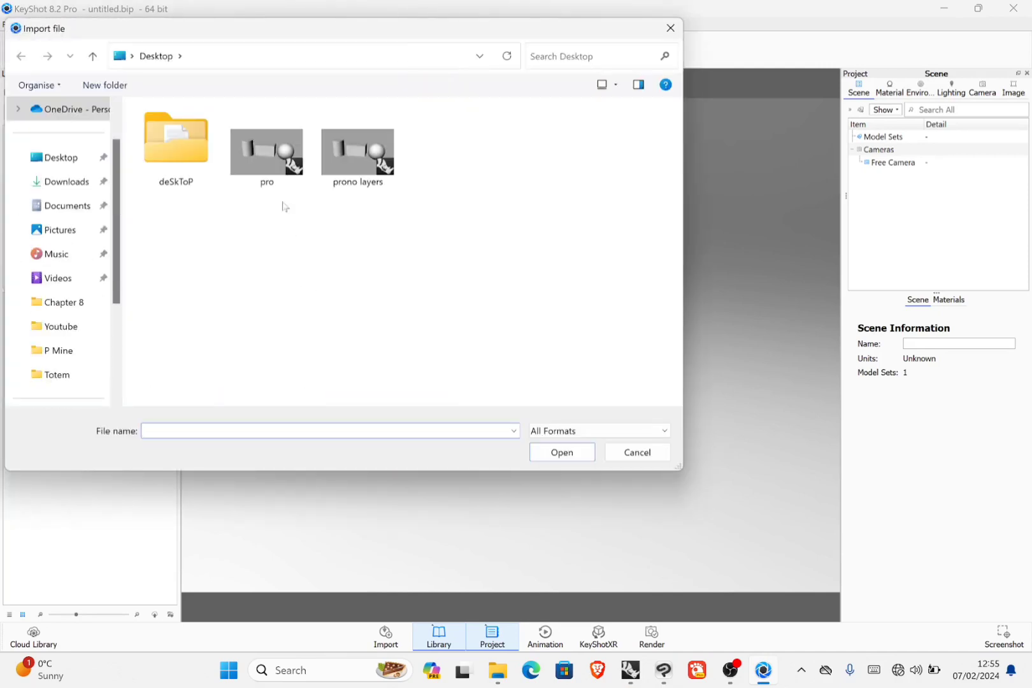
{"action": "double_click", "coordinate": [356, 168]}
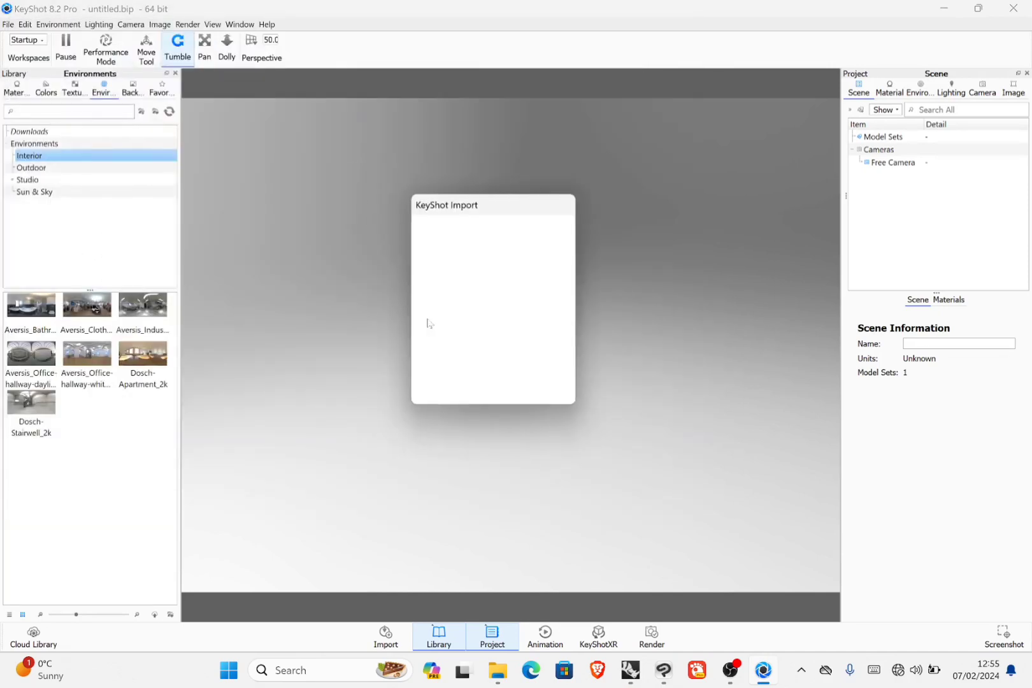
{"action": "left_click", "coordinate": [504, 391]}
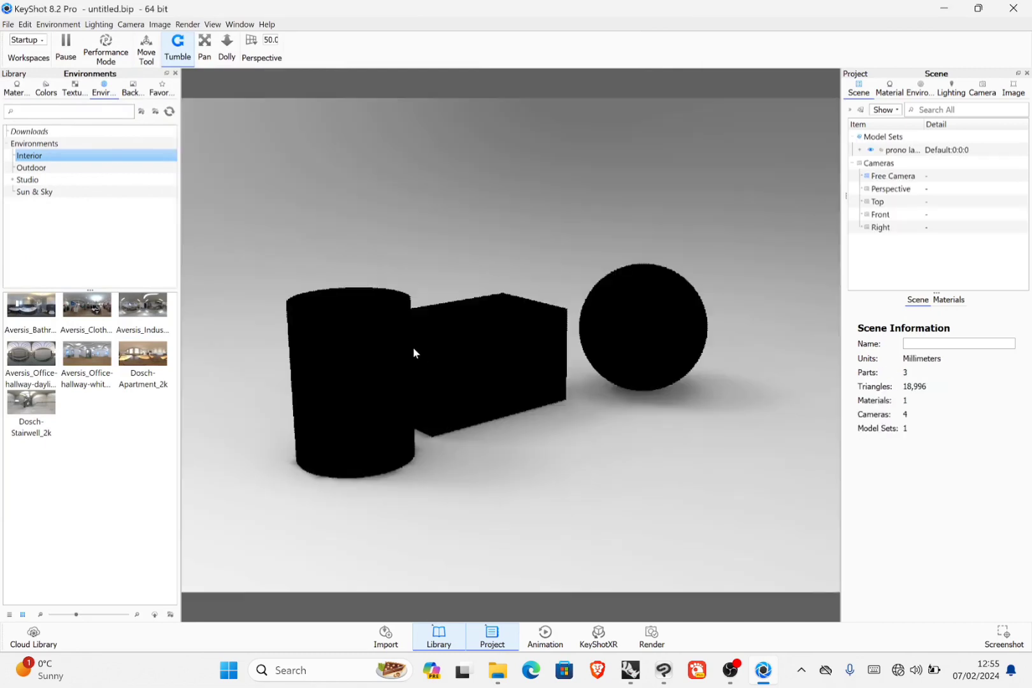
- Apply the architectural Tiles Hexagon Dark Grey material to the box and Brick Laquered Medium to the cylinder
{"action": "left_click", "coordinate": [23, 86]}
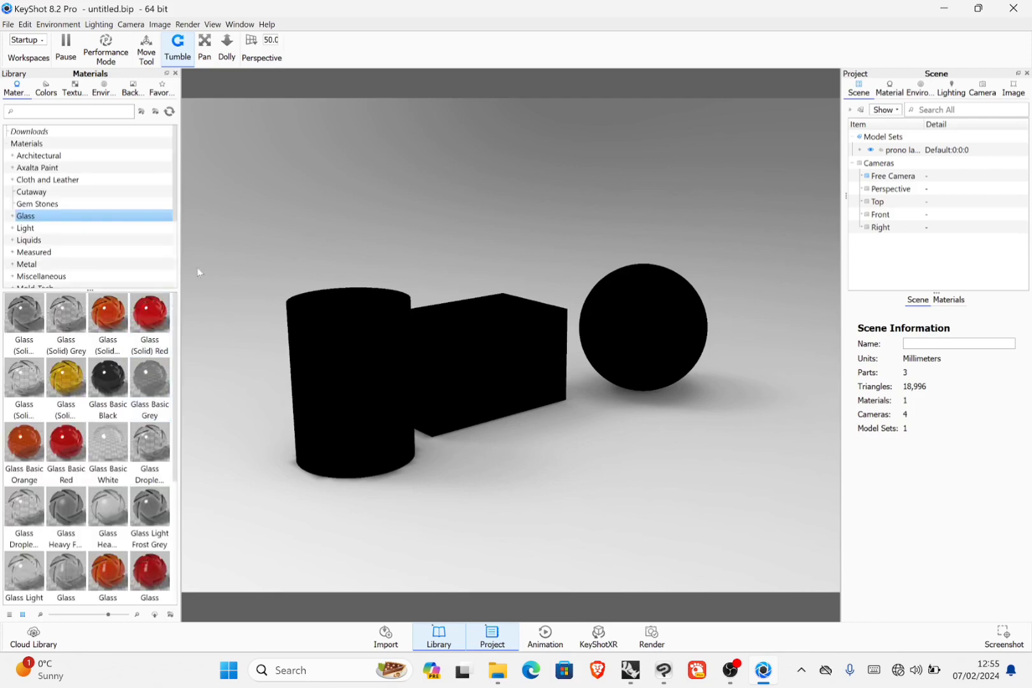
{"action": "left_click", "coordinate": [76, 159]}
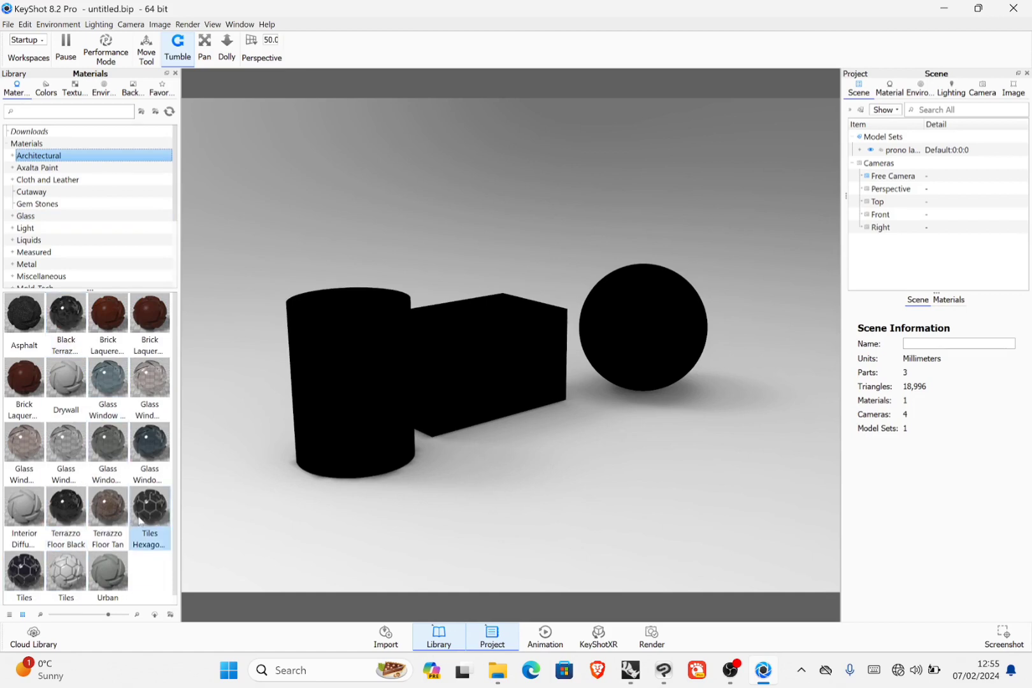
{"action": "left_click_drag", "start_coordinate": [159, 505], "coordinate": [495, 363]}
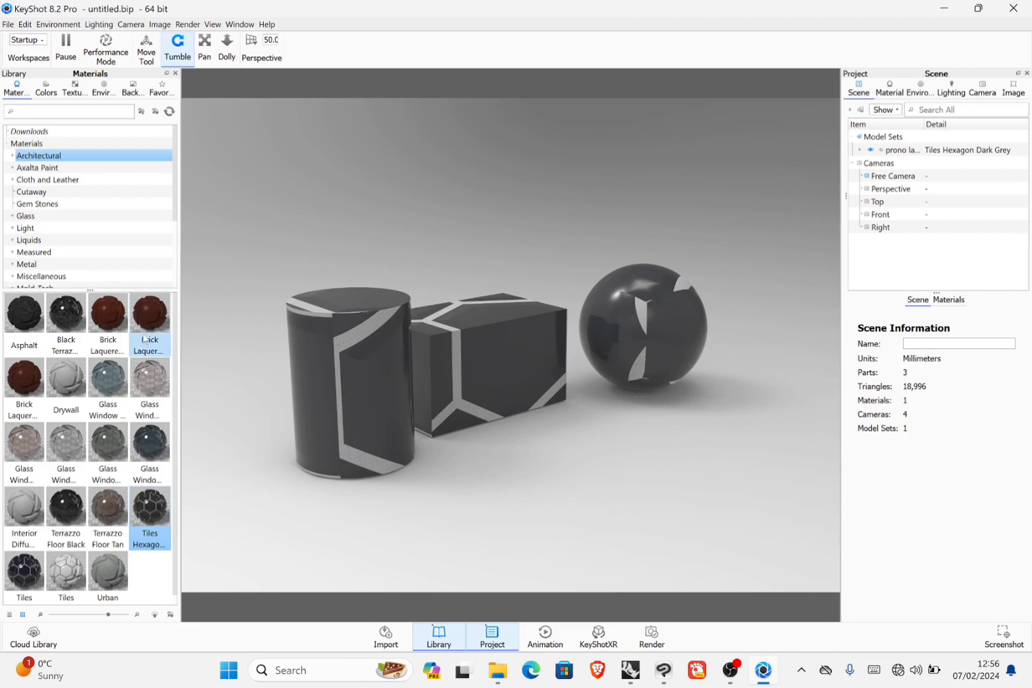
{"action": "left_click_drag", "start_coordinate": [143, 323], "coordinate": [382, 351]}
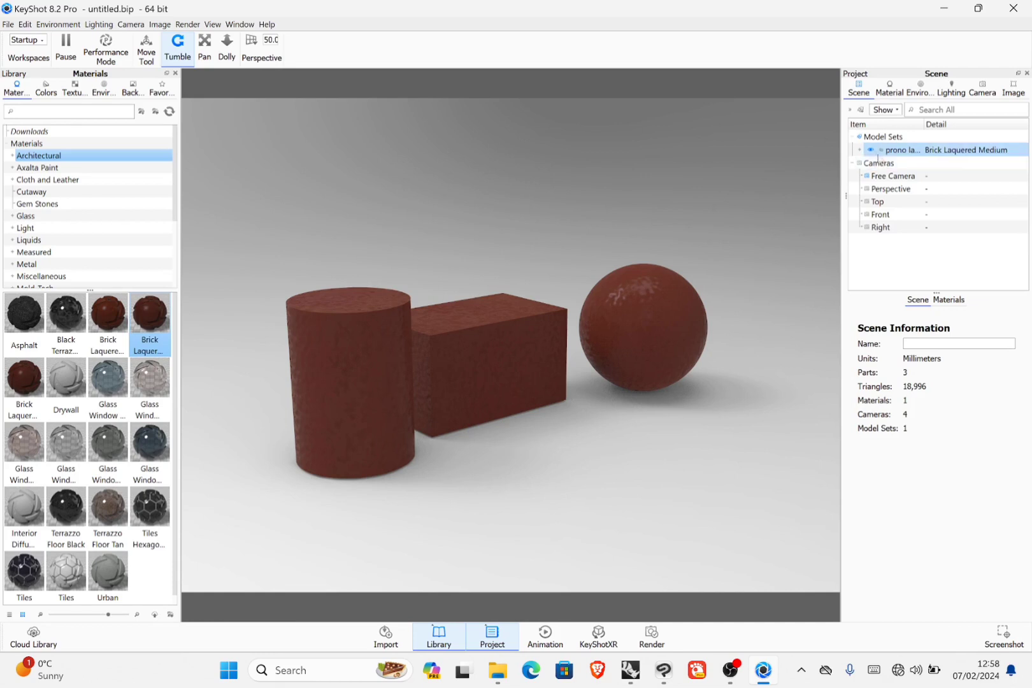
- Assign materials to the individual parts under the Default layer: Drywall to the sphere, Glass Window Ener-G to the cylinder, Tiles Hexagon Dark Grey to the box
{"action": "left_click", "coordinate": [861, 152]}
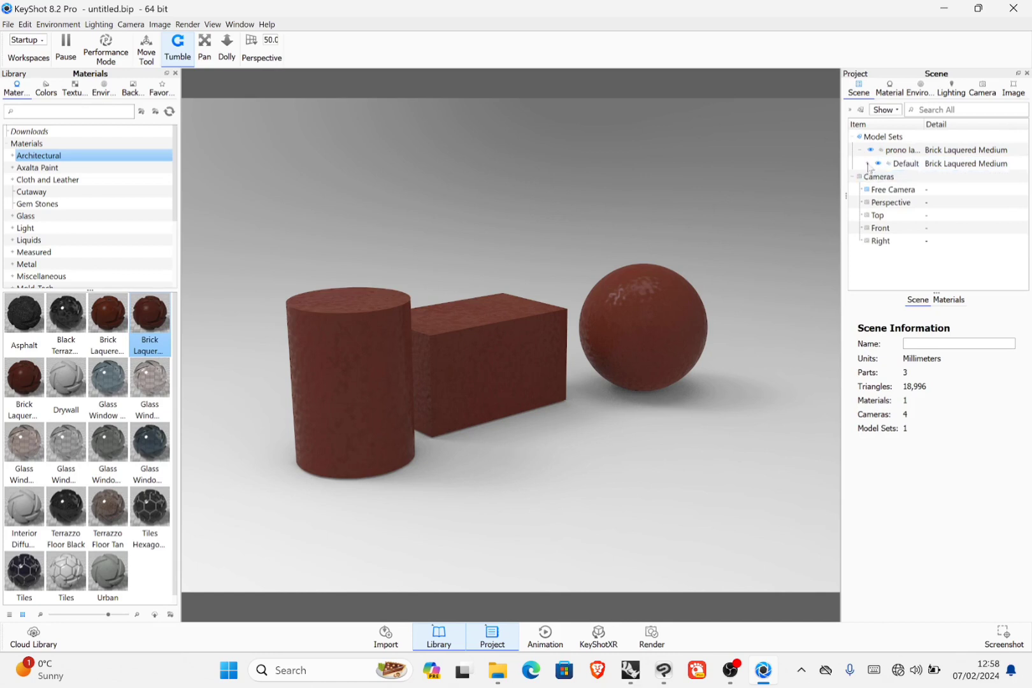
{"action": "left_click", "coordinate": [869, 164]}
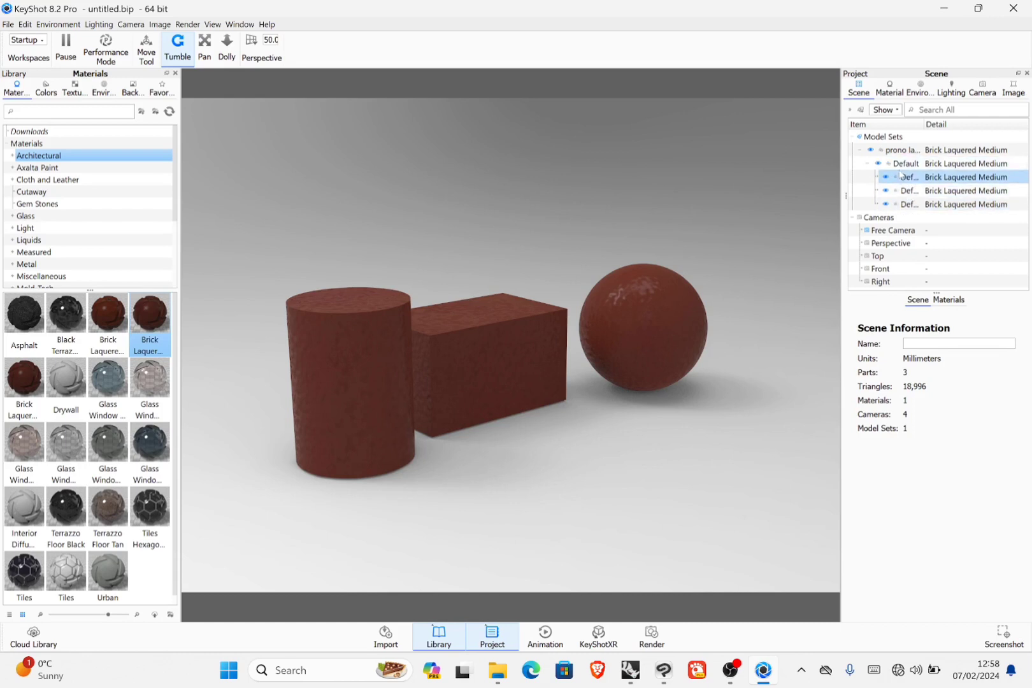
{"action": "mouse_move", "coordinate": [927, 179]}
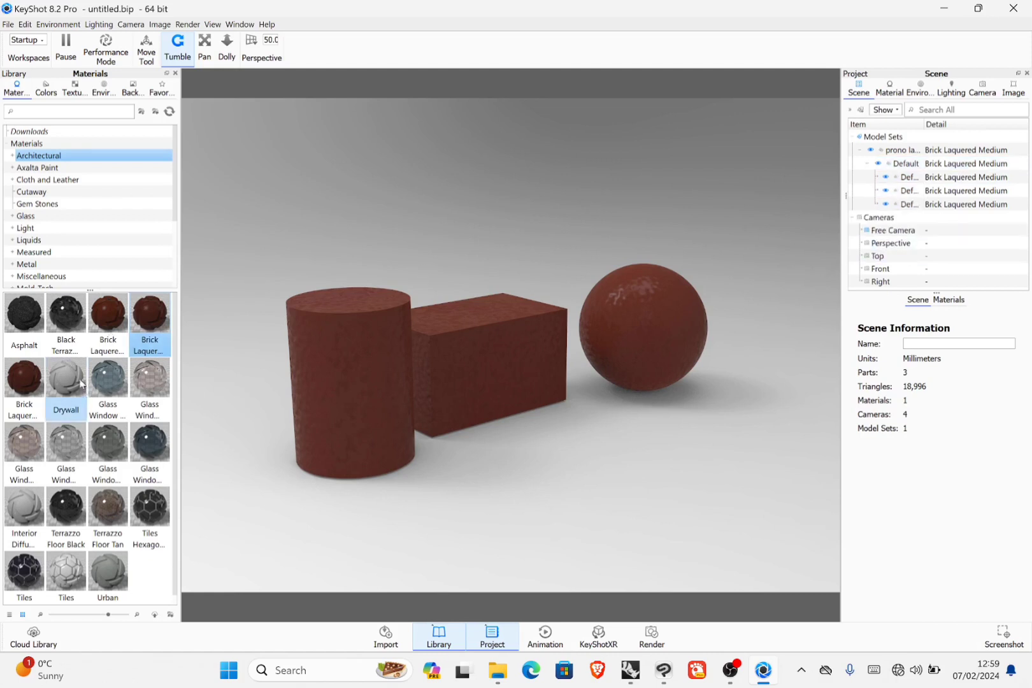
{"action": "left_click_drag", "start_coordinate": [82, 384], "coordinate": [970, 181]}
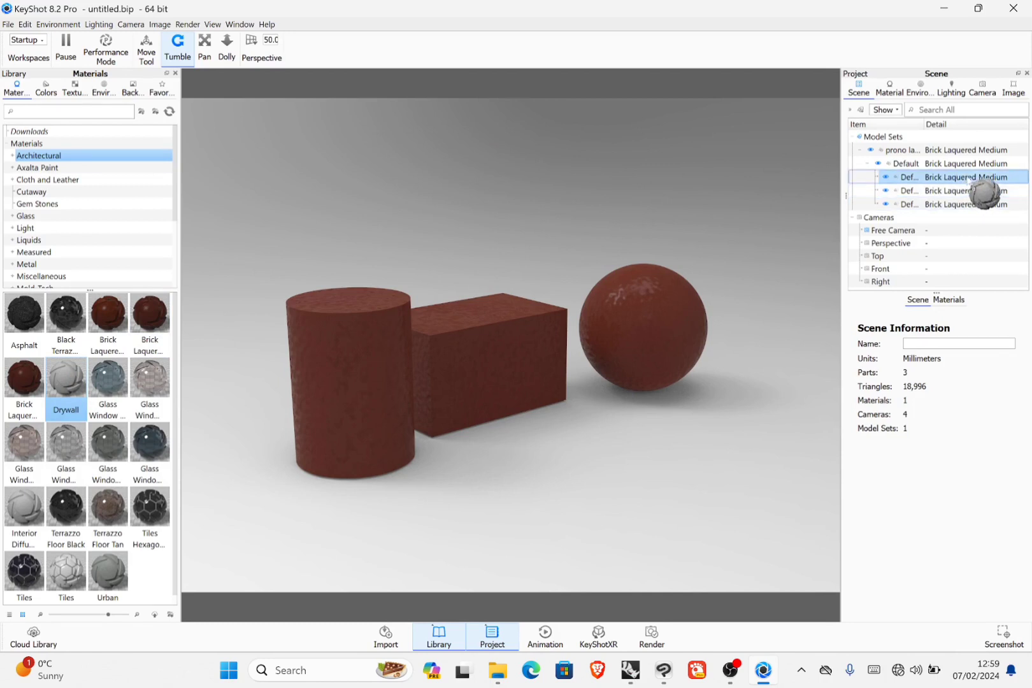
{"action": "left_click_drag", "start_coordinate": [970, 181], "coordinate": [970, 182]}
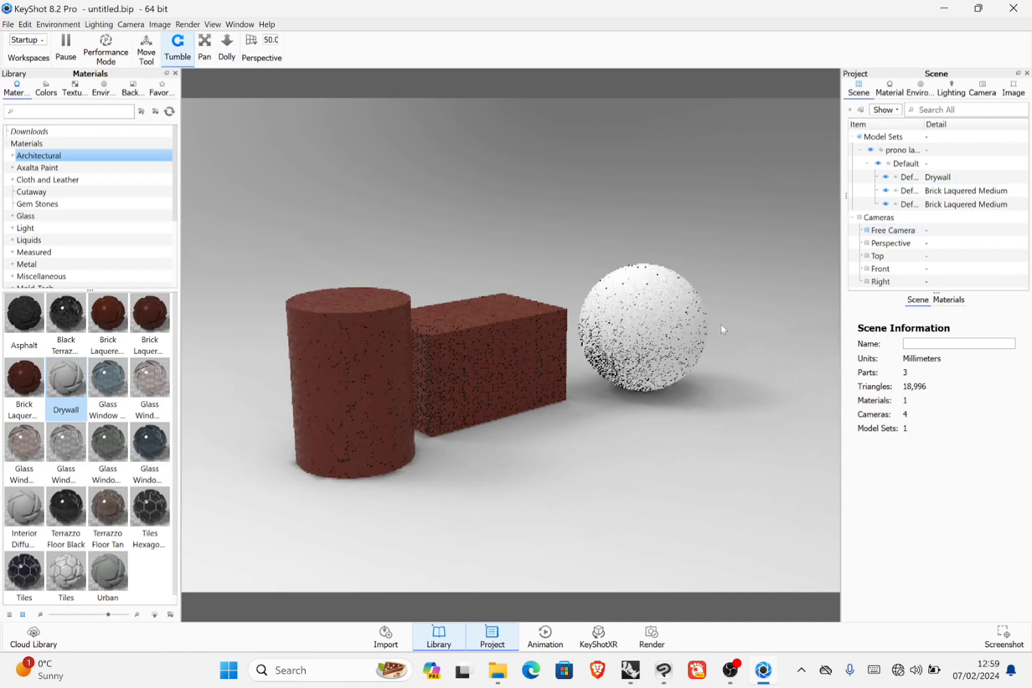
{"action": "left_click_drag", "start_coordinate": [108, 380], "coordinate": [933, 189]}
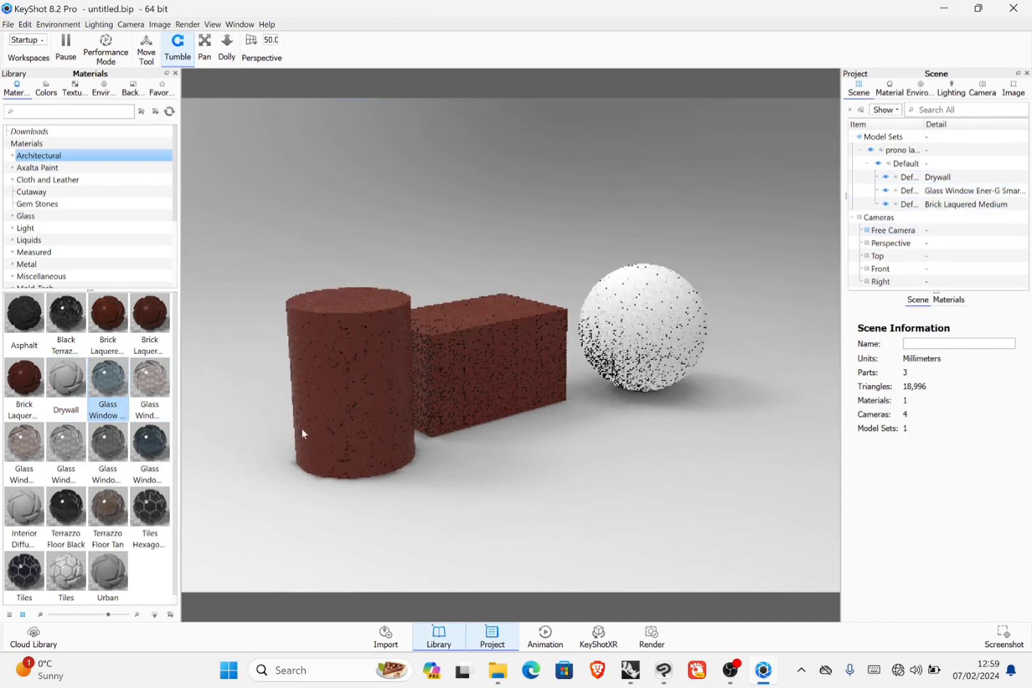
{"action": "left_click_drag", "start_coordinate": [150, 513], "coordinate": [952, 205]}
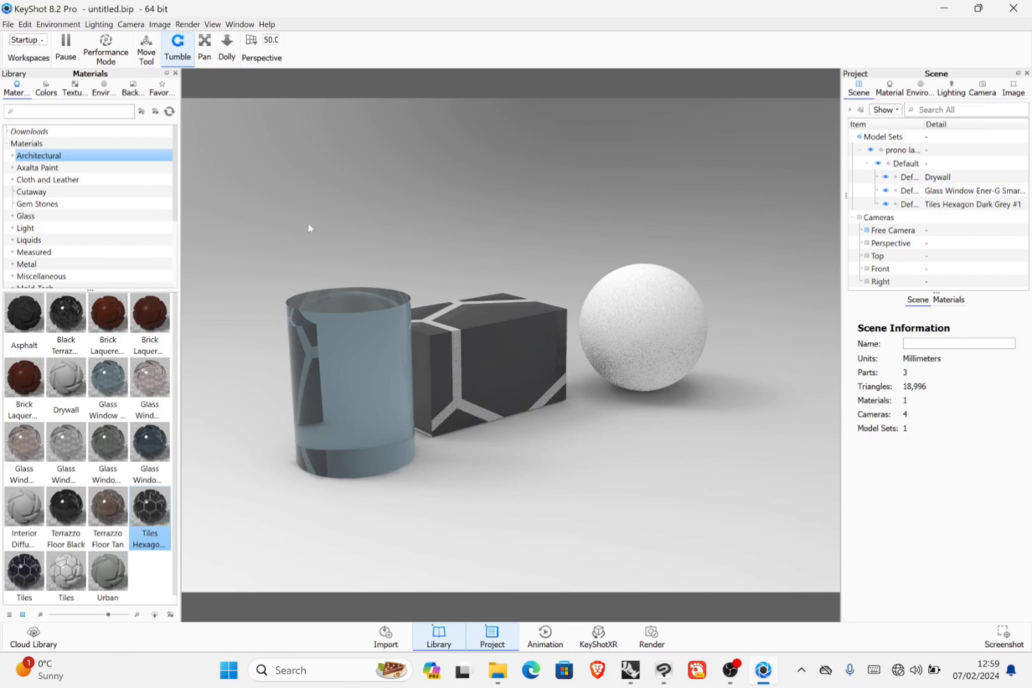
- Close KeyShot and, back in Rhino with the four-viewport layout, delete the cylinder, box and sphere
{"action": "left_click", "coordinate": [1013, 8]}
{"action": "left_click", "coordinate": [526, 353]}
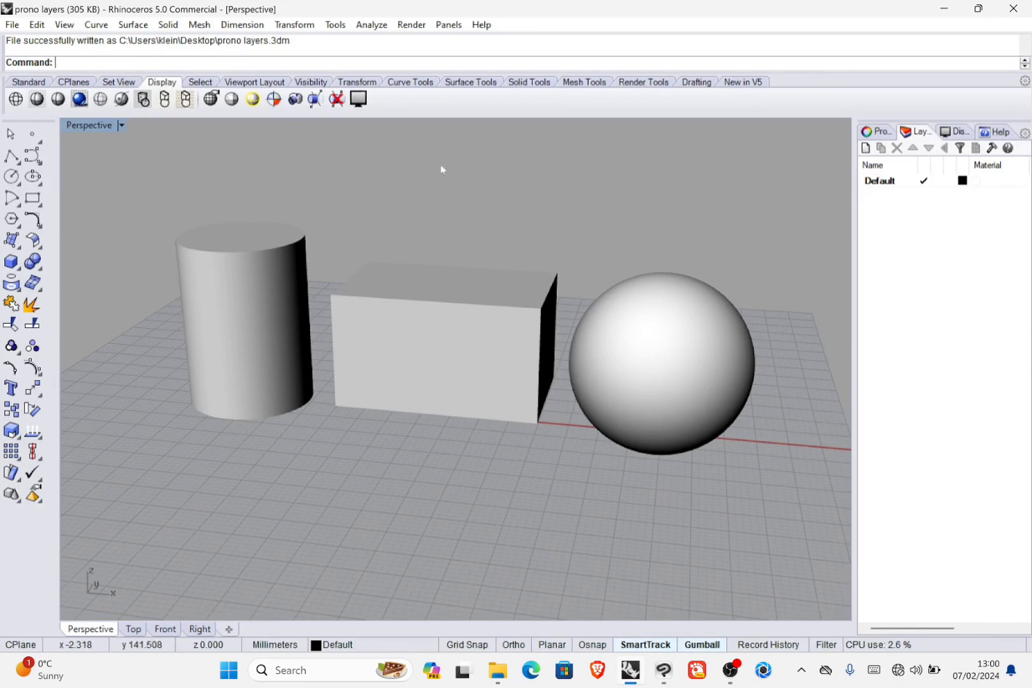
{"action": "double_click", "coordinate": [87, 128]}
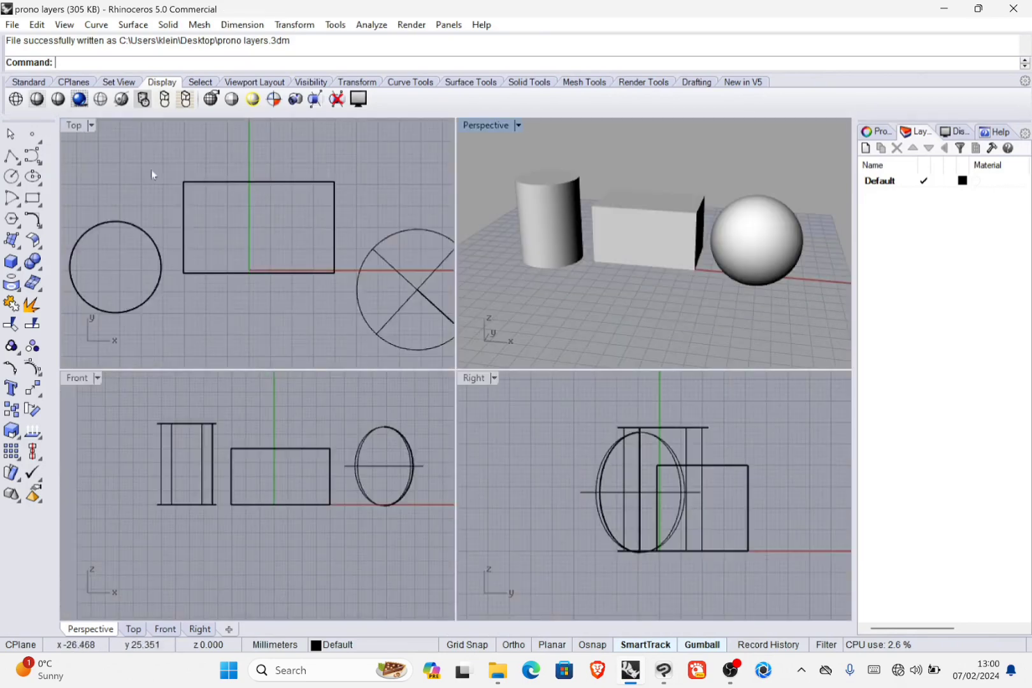
{"action": "left_click_drag", "start_coordinate": [500, 140], "coordinate": [842, 302]}
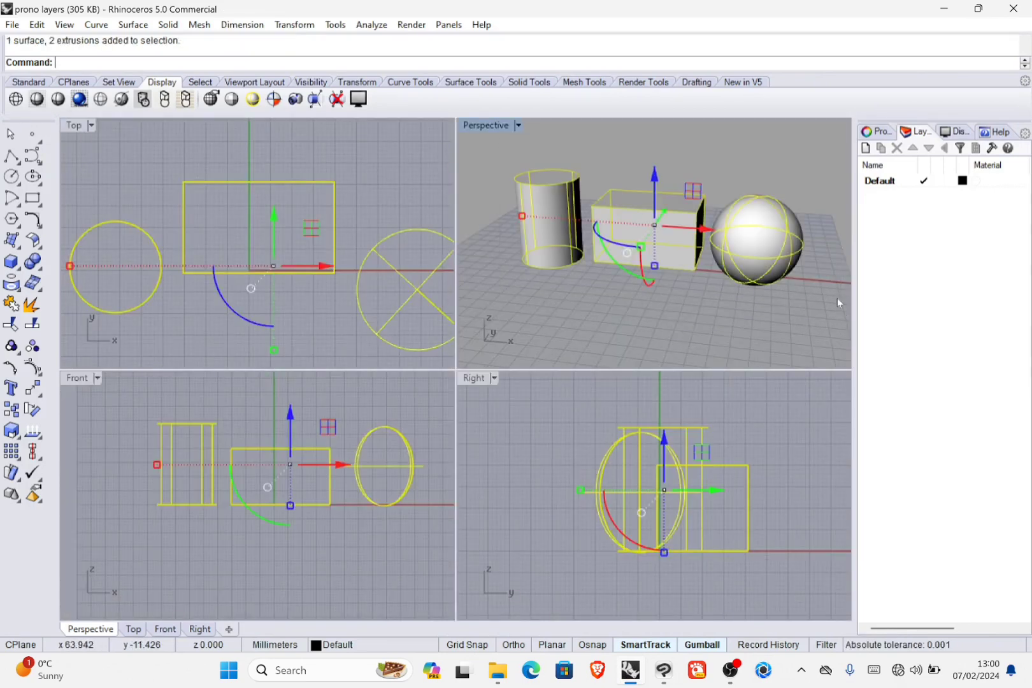
{"action": "key", "text": "Delete"}
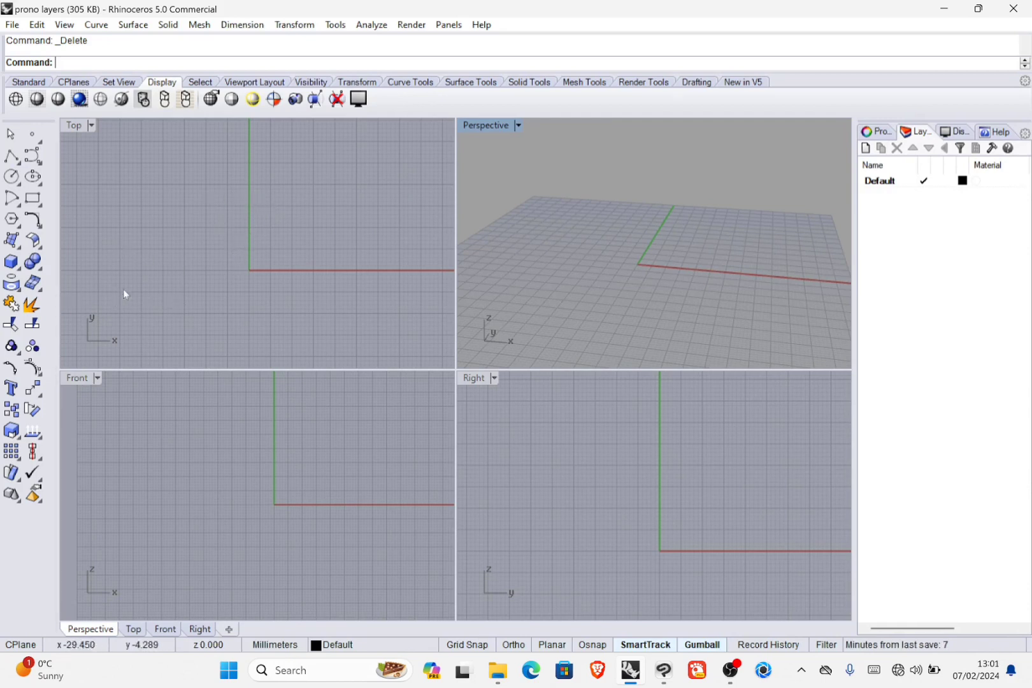
- Draw a tall, vertical solid cylinder based at the origin with a radius of about 4 mm
{"action": "left_click", "coordinate": [12, 263]}
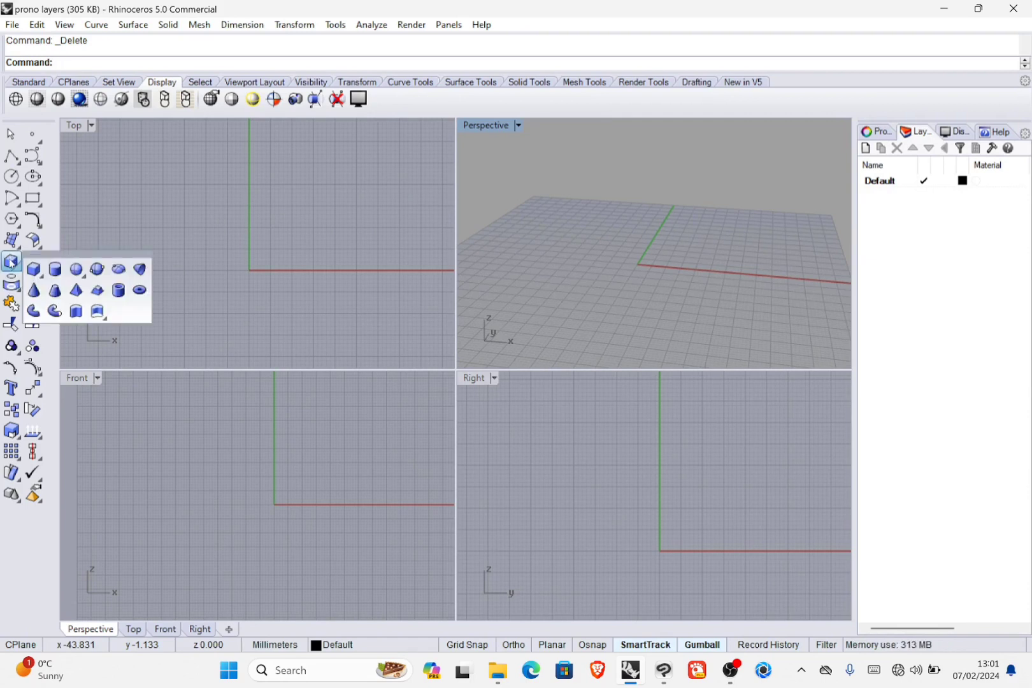
{"action": "left_click", "coordinate": [55, 269]}
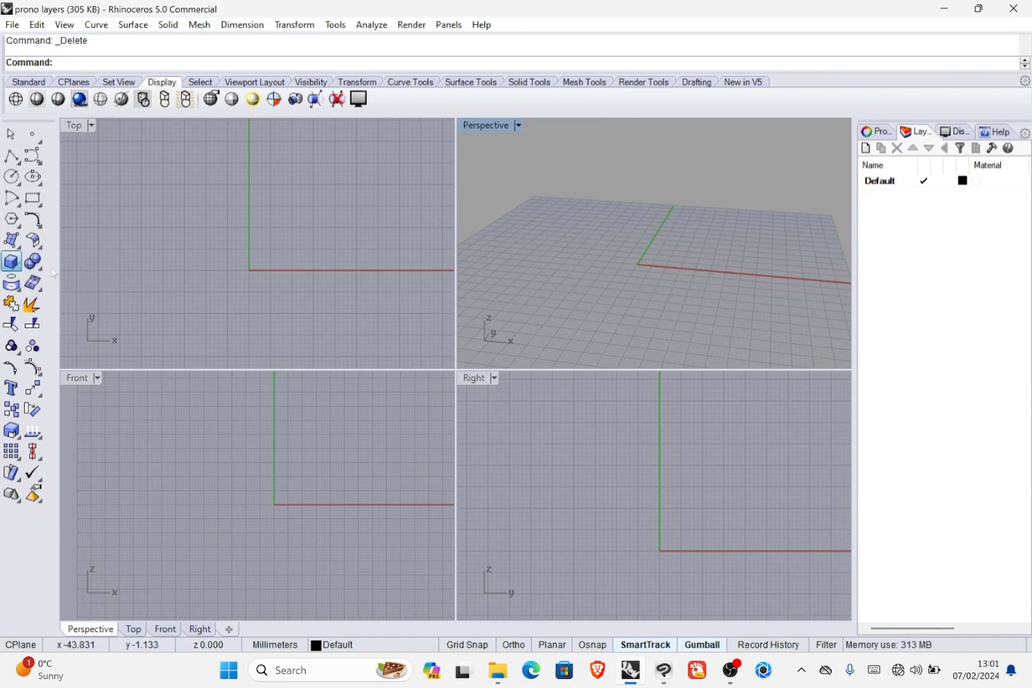
{"action": "left_click", "coordinate": [249, 270]}
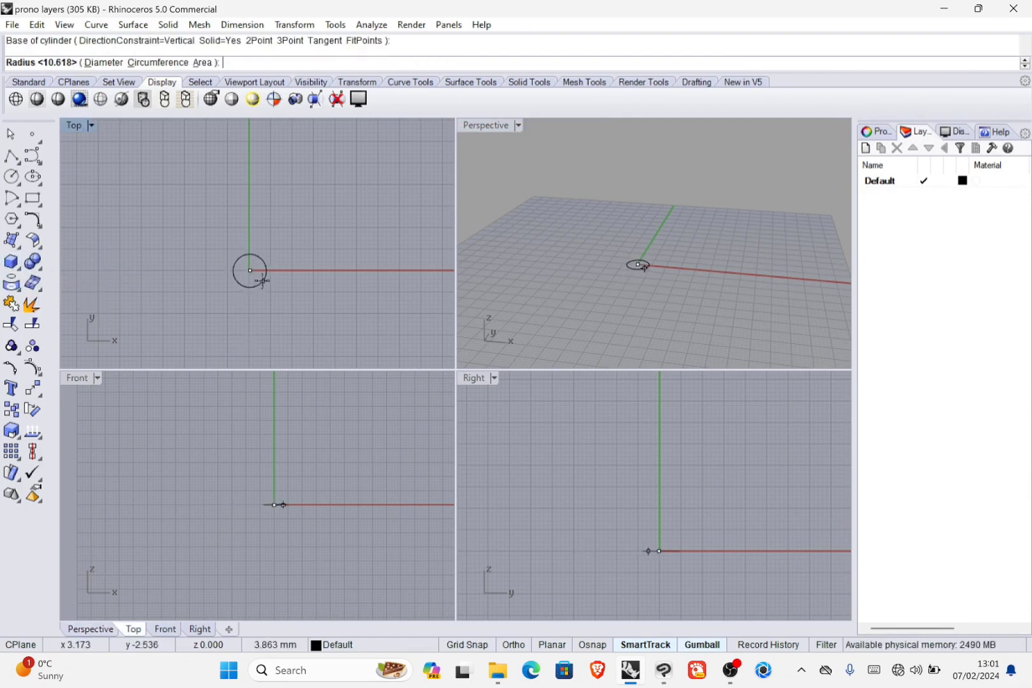
{"action": "key", "text": "Return"}
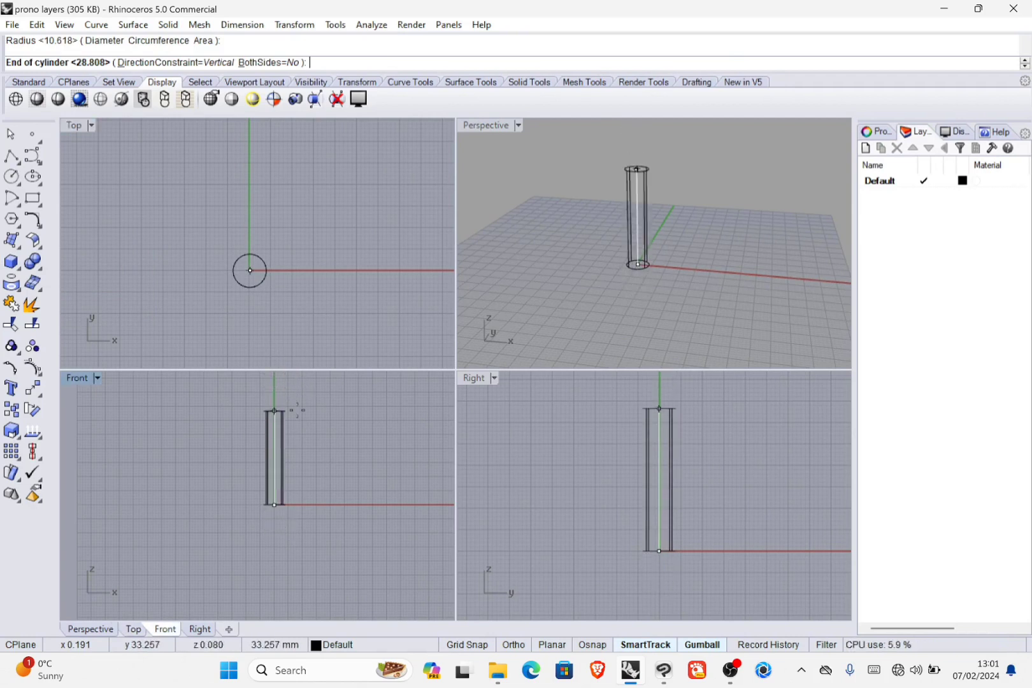
{"action": "scroll", "coordinate": [299, 407], "scroll_direction": "down", "scroll_amount": 5}
{"action": "right_click_drag", "start_coordinate": [299, 406], "coordinate": [280, 498]}
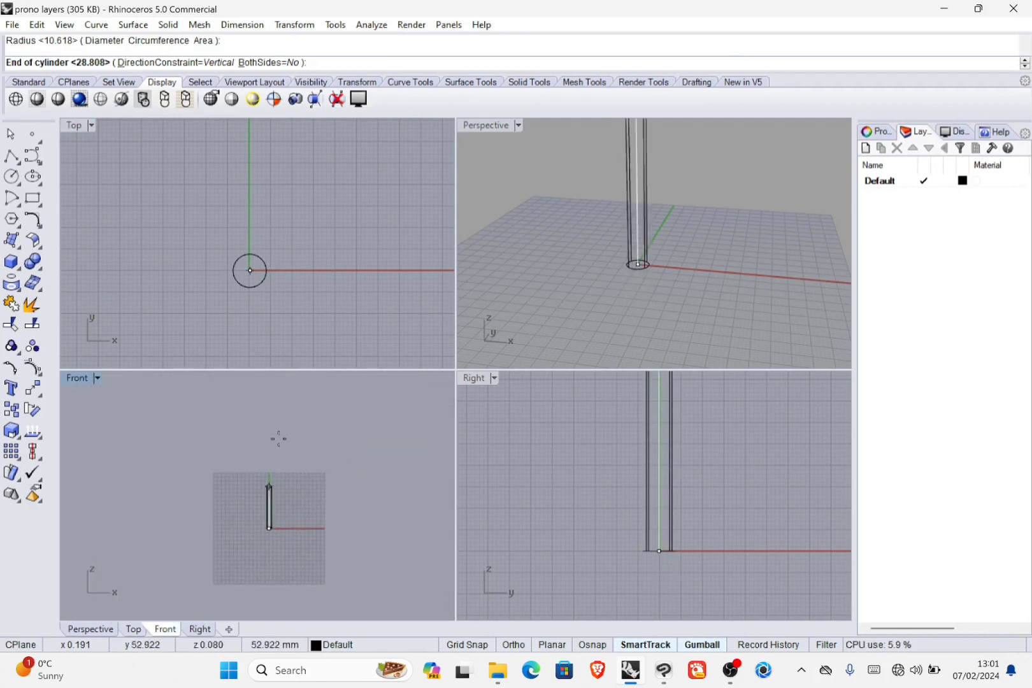
{"action": "left_click", "coordinate": [281, 392]}
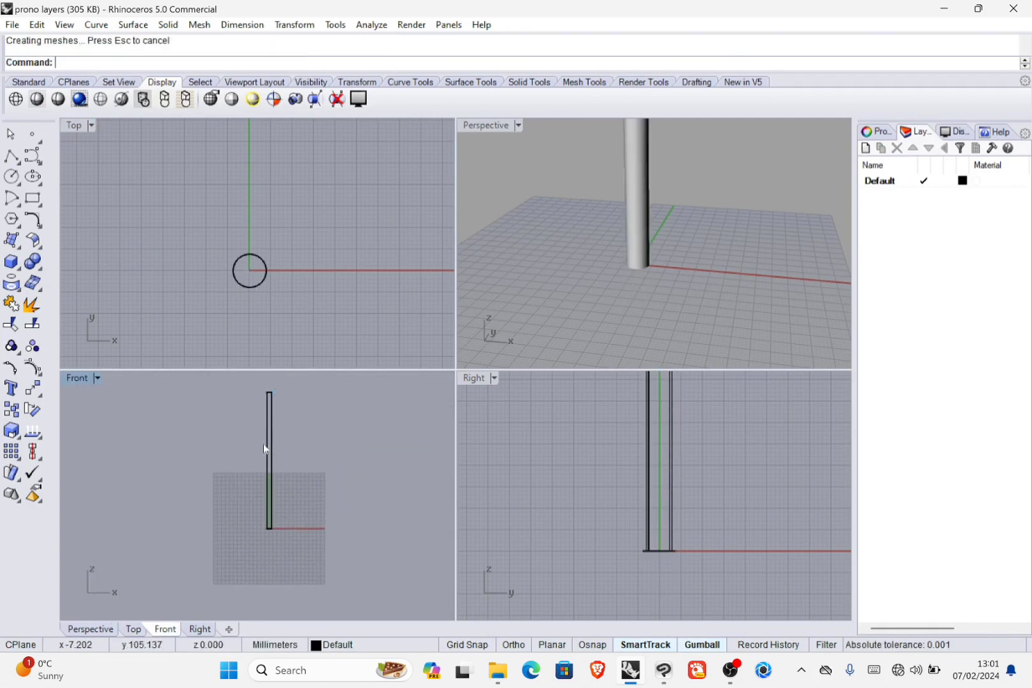
- Scale the tall cylinder down uniformly with the gumball
{"action": "left_click", "coordinate": [265, 282]}
{"action": "left_click_drag", "start_coordinate": [251, 286], "coordinate": [251, 277], "text": "shift"}
{"action": "scroll", "coordinate": [263, 450], "scroll_direction": "up", "scroll_amount": 10}
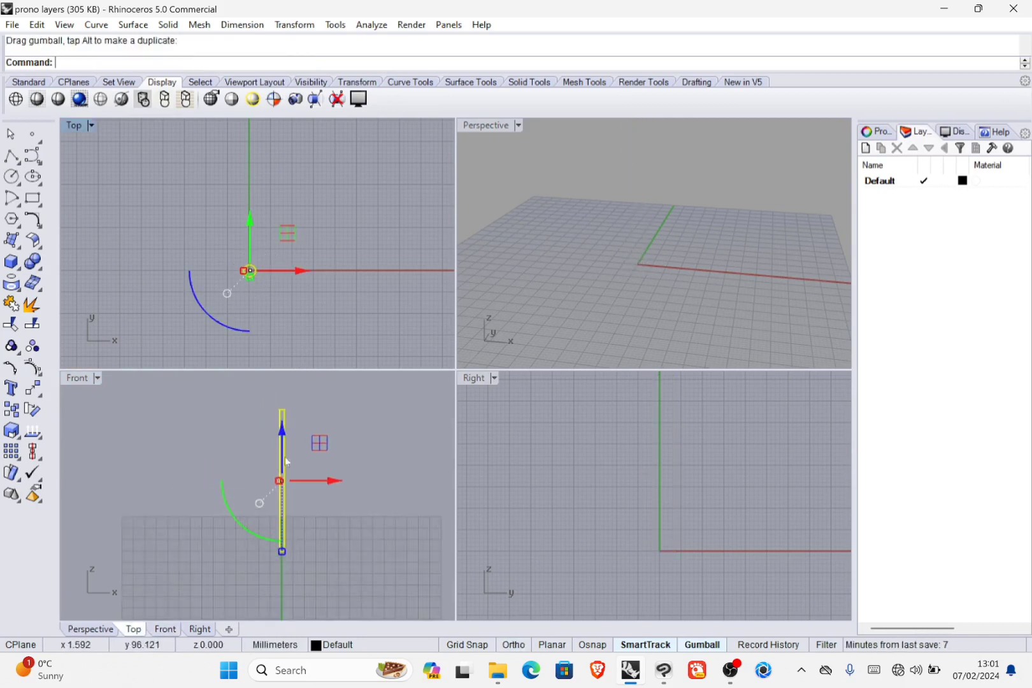
- Move the tall cylinder straight down with the gumball until its base sits at ground level near the origin
{"action": "left_click", "coordinate": [335, 285]}
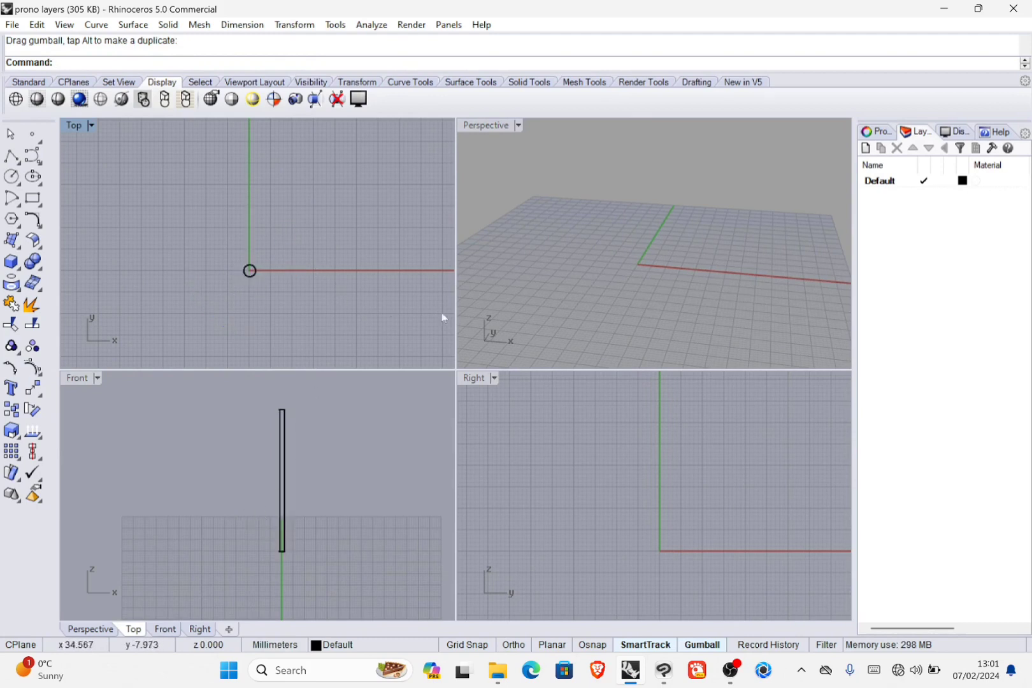
{"action": "right_click_drag", "start_coordinate": [657, 287], "coordinate": [665, 252]}
{"action": "left_click", "coordinate": [282, 446]}
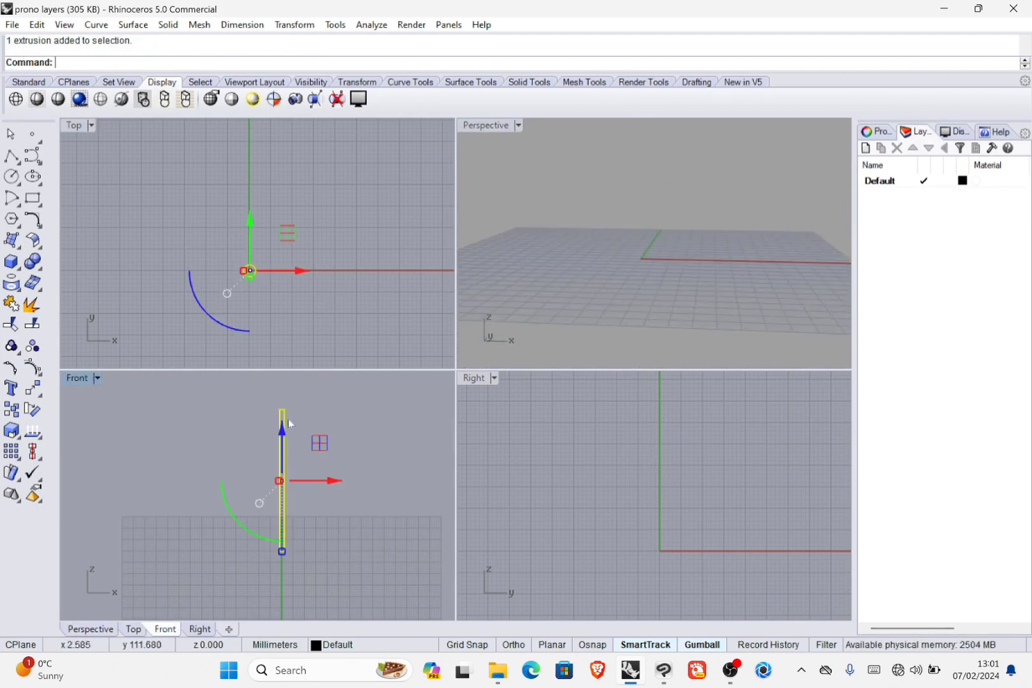
{"action": "left_click_drag", "start_coordinate": [288, 445], "coordinate": [295, 558]}
{"action": "right_click_drag", "start_coordinate": [681, 216], "coordinate": [704, 271]}
{"action": "left_click", "coordinate": [499, 236]}
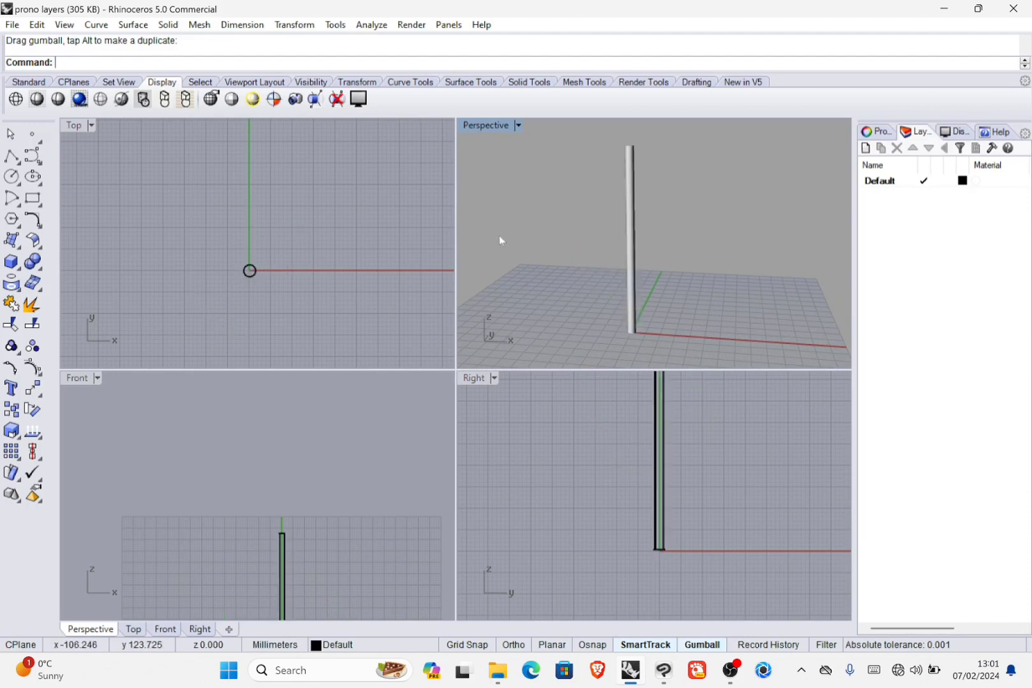
{"action": "right_click_drag", "start_coordinate": [646, 323], "coordinate": [668, 297]}
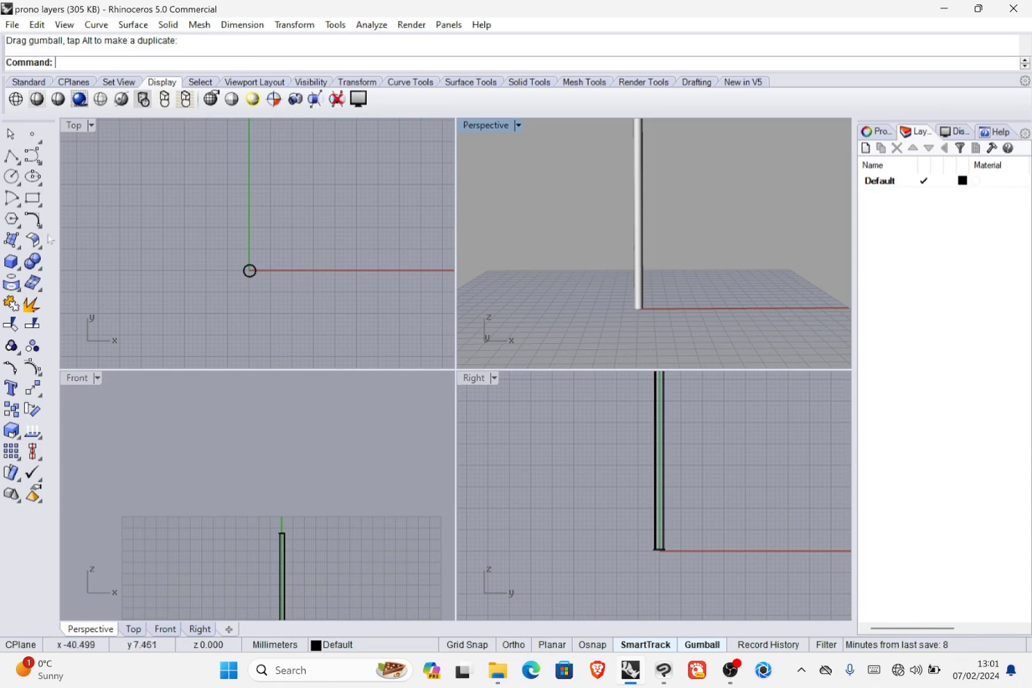
- Bend the cylinder's lower end toward negative X in the Front view, using a vertical spine about 12.5 mm long inside it
{"action": "left_click", "coordinate": [639, 239]}
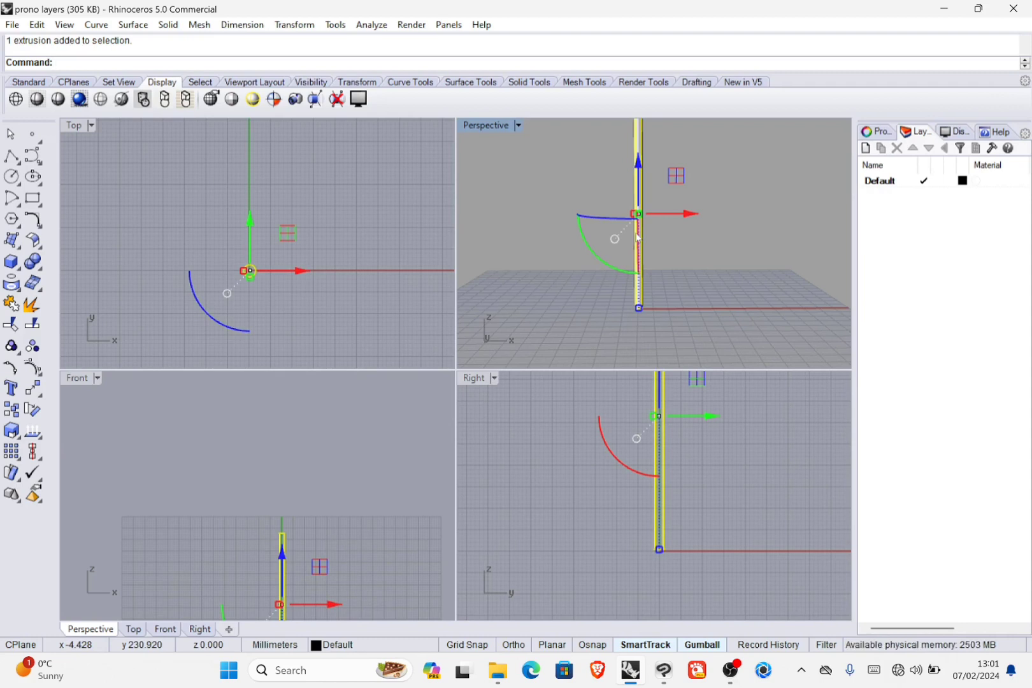
{"action": "type", "text": "Bend"}
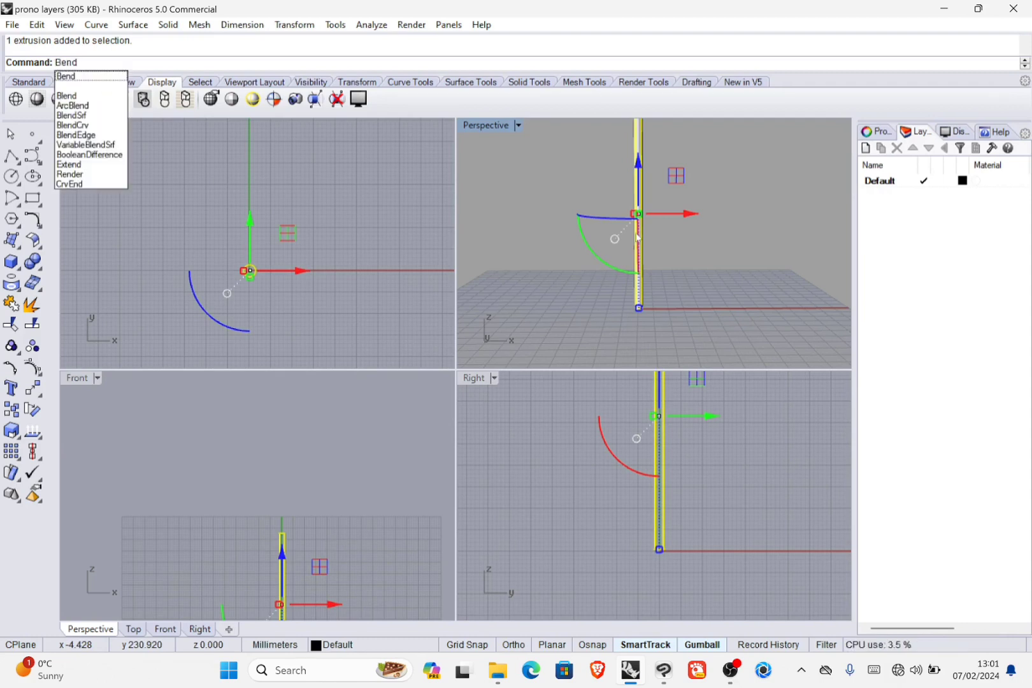
{"action": "key", "text": "Return"}
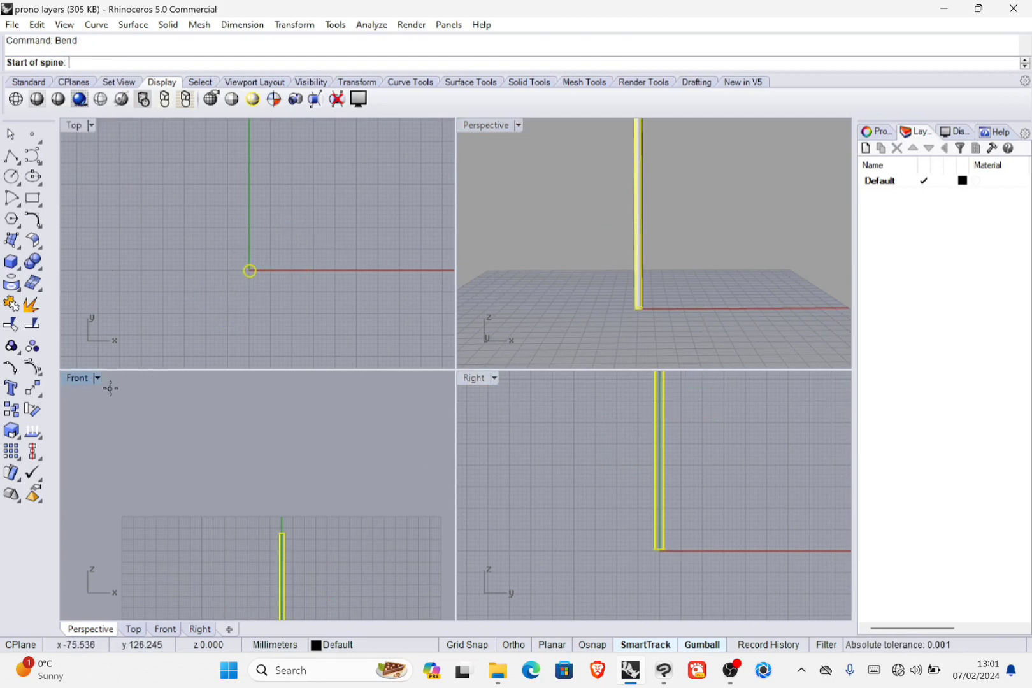
{"action": "double_click", "coordinate": [76, 378]}
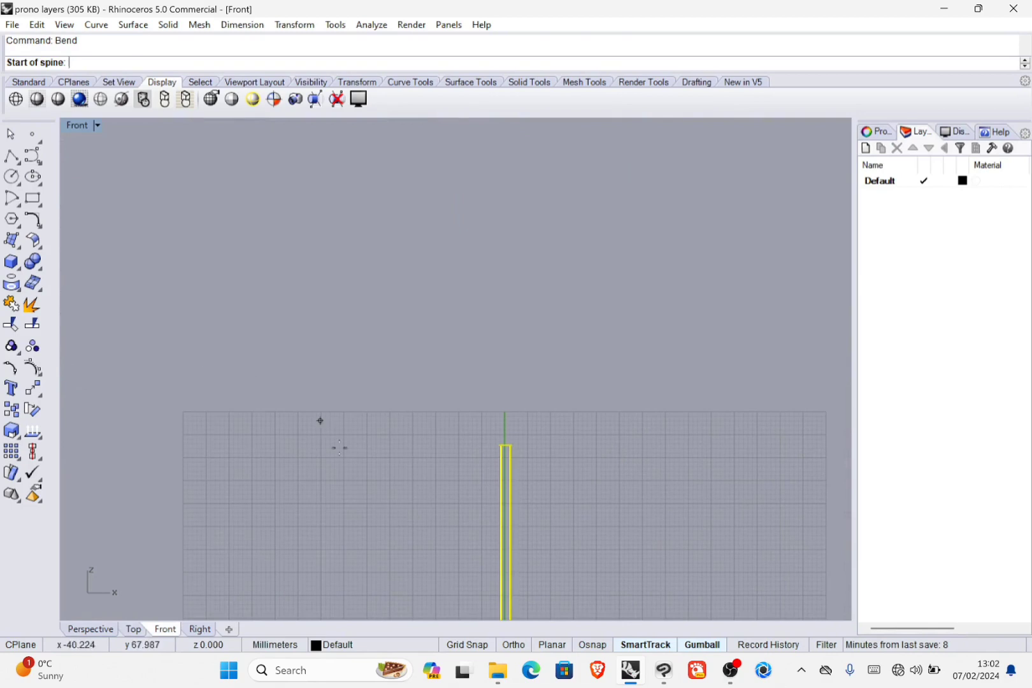
{"action": "right_click_drag", "start_coordinate": [356, 465], "coordinate": [355, 316]}
{"action": "scroll", "coordinate": [385, 353], "scroll_direction": "up", "scroll_amount": 2}
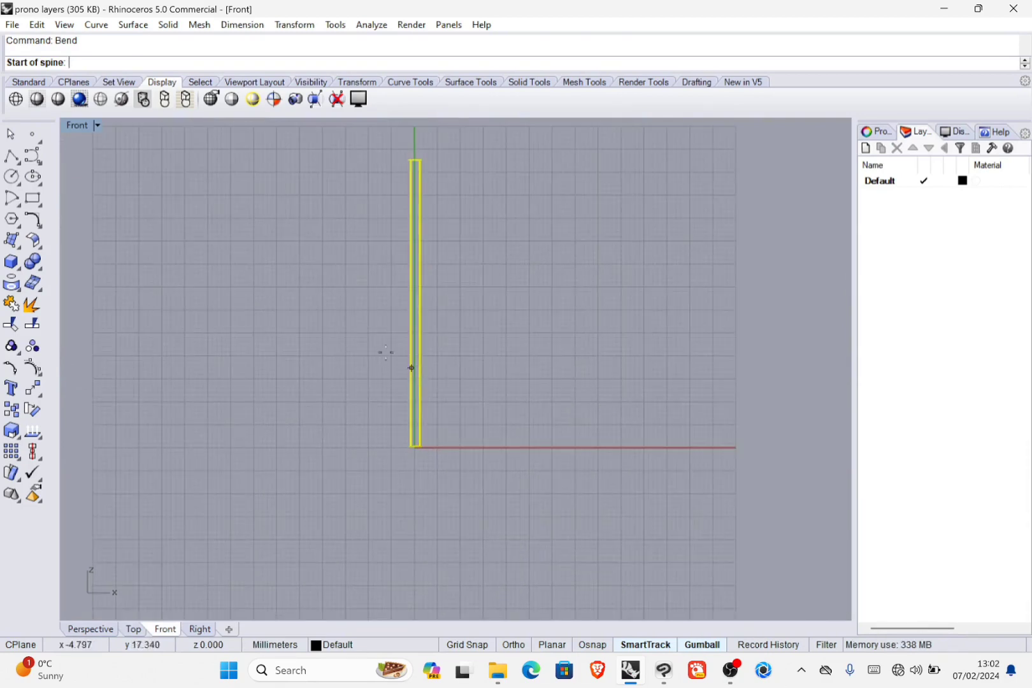
{"action": "scroll", "coordinate": [366, 347], "scroll_direction": "up", "scroll_amount": 4}
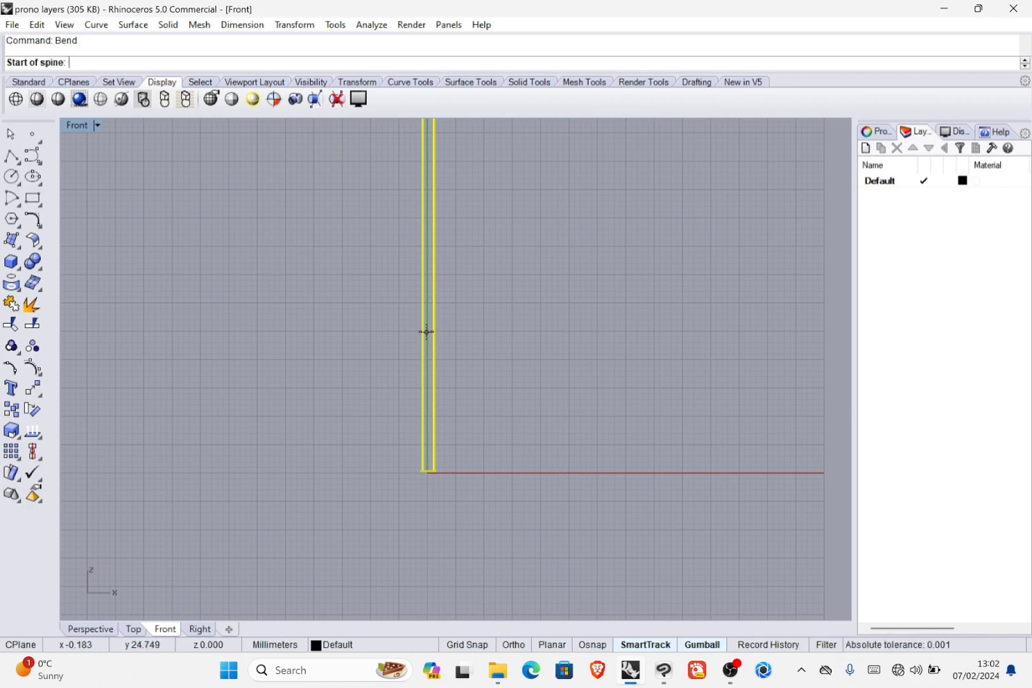
{"action": "left_click", "coordinate": [427, 328]}
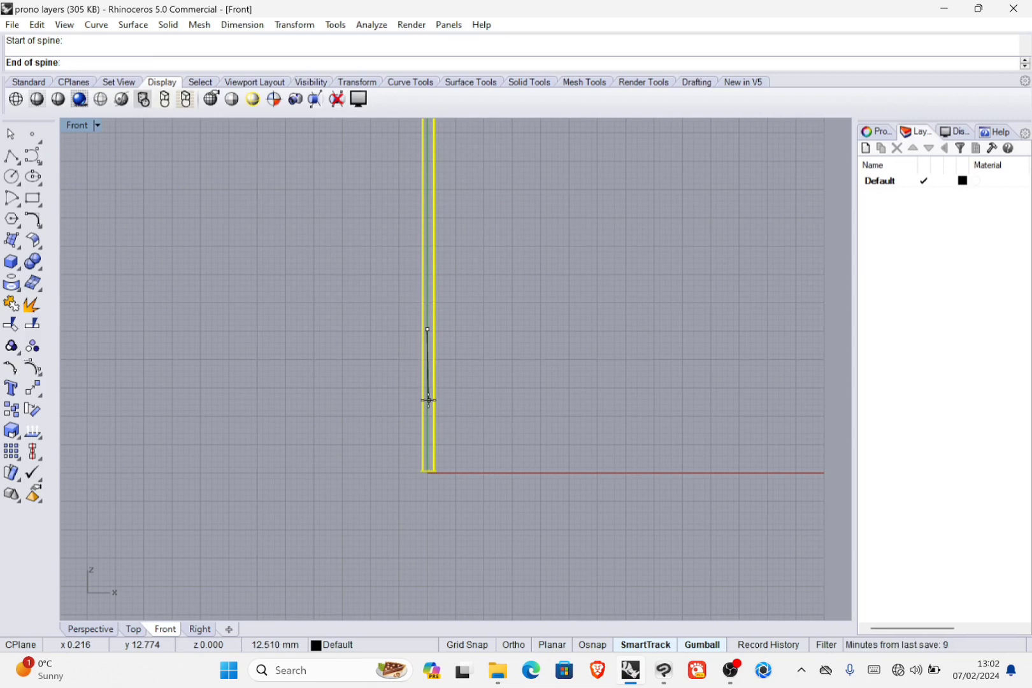
{"action": "left_click", "coordinate": [428, 401]}
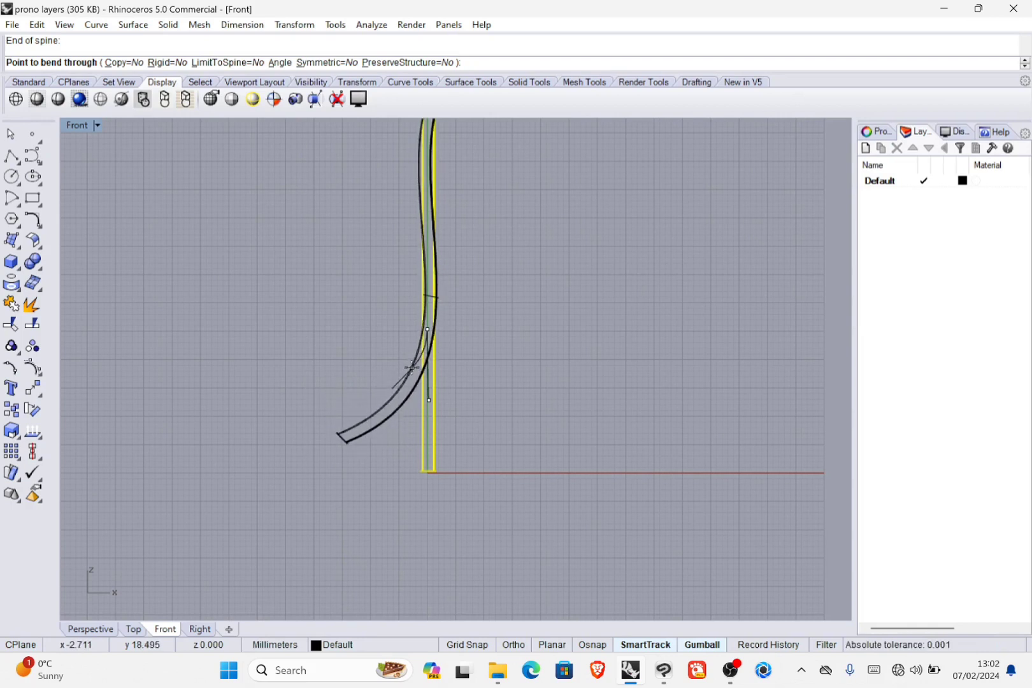
{"action": "left_click", "coordinate": [412, 367]}
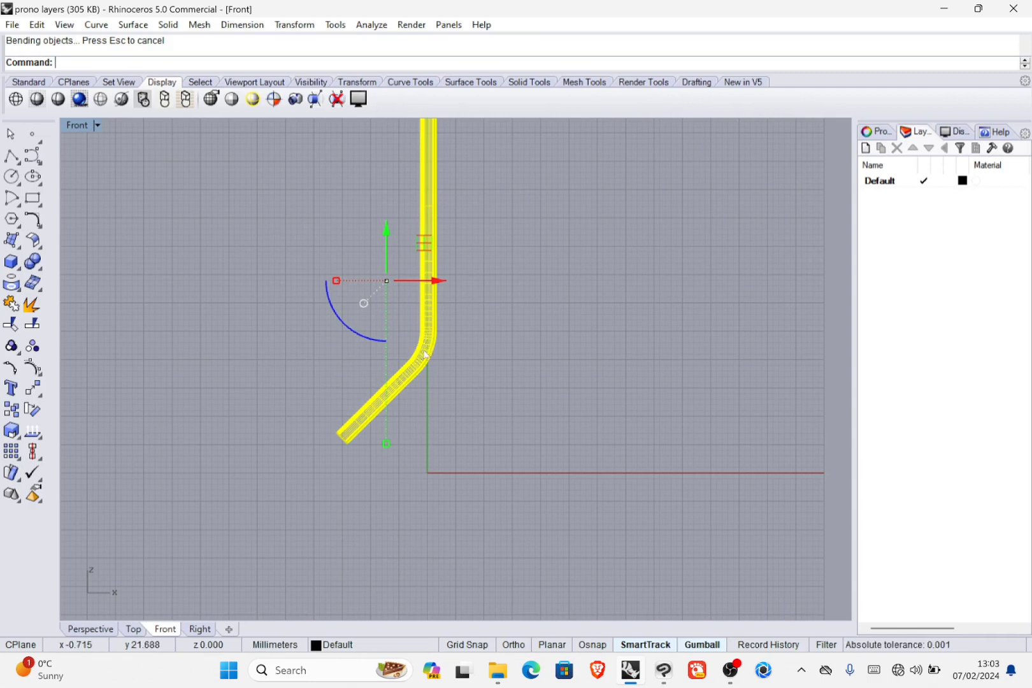
- Bend the slanted lower end upward along its own axis to form an open J-shaped hook
{"action": "right_click", "coordinate": [424, 350]}
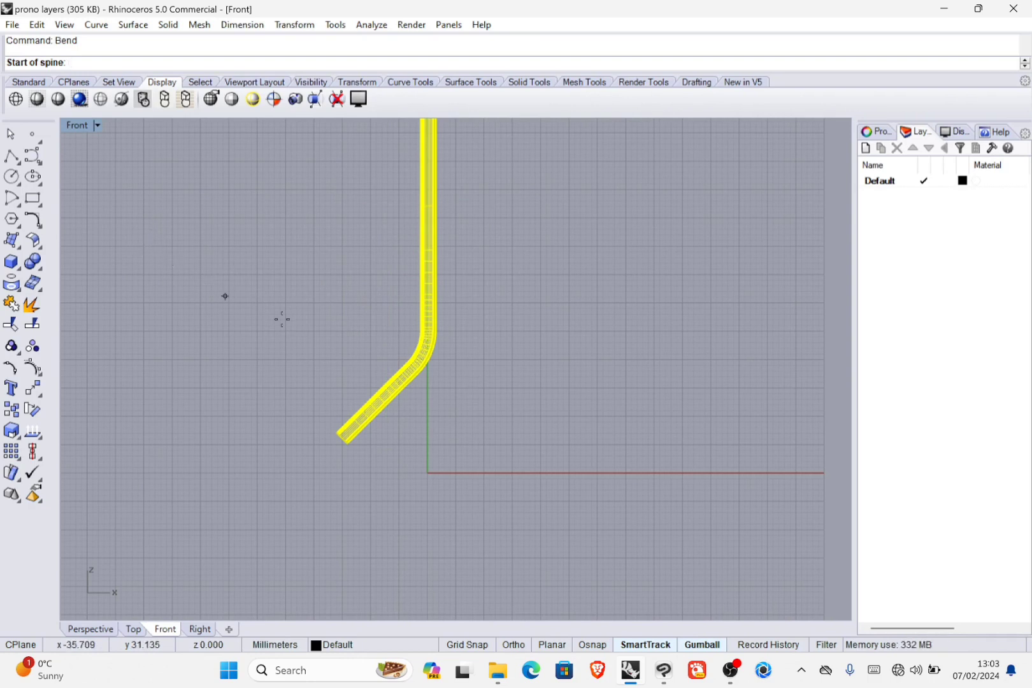
{"action": "left_click", "coordinate": [411, 370]}
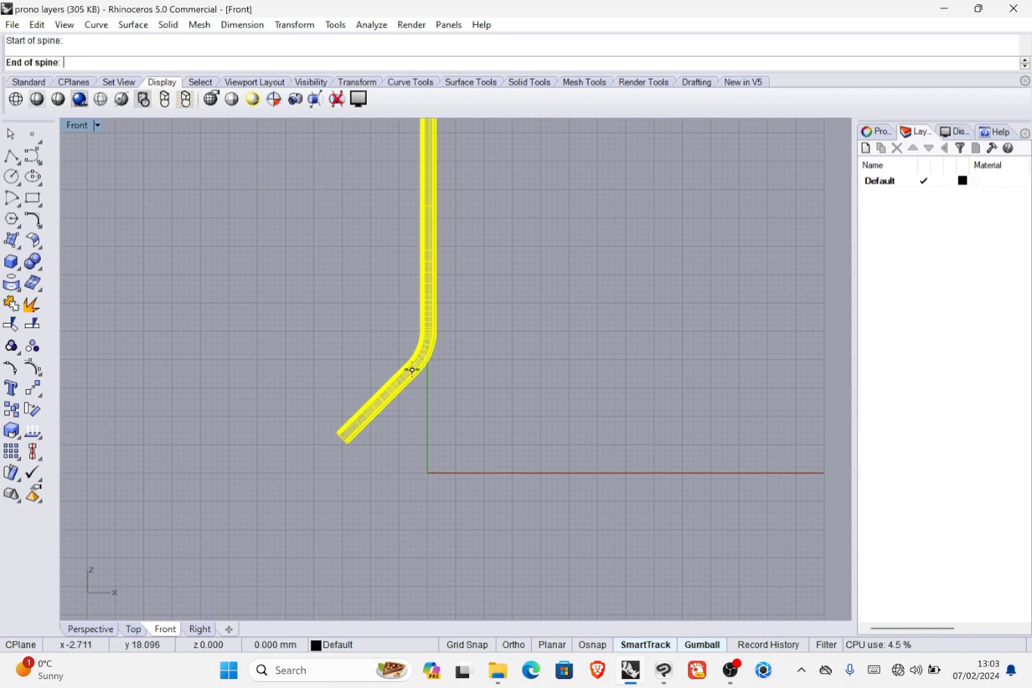
{"action": "left_click", "coordinate": [358, 423]}
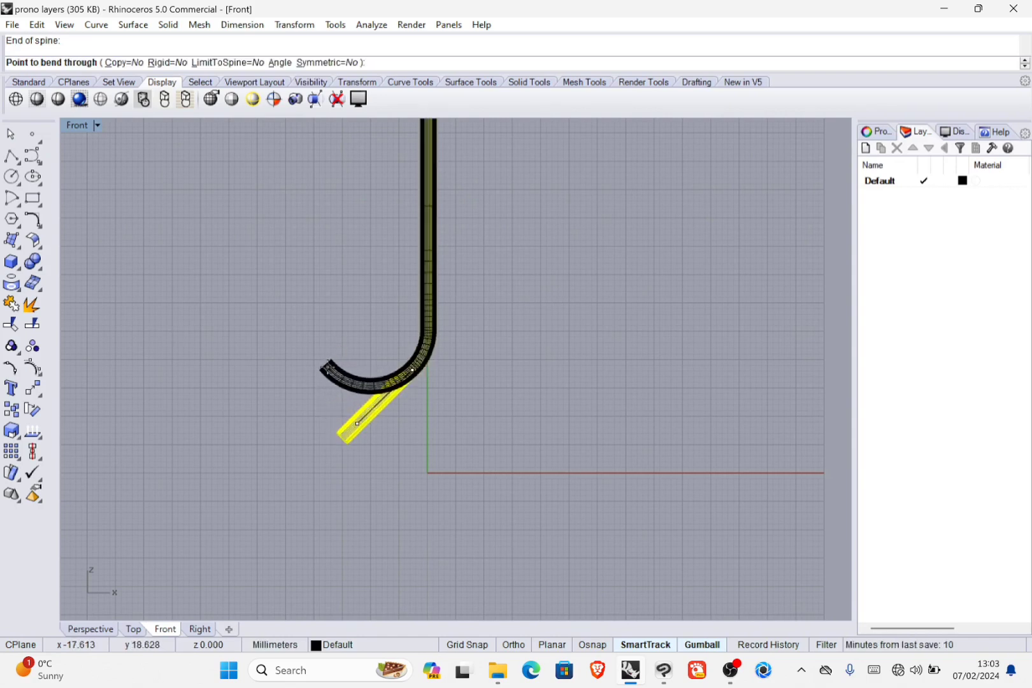
{"action": "left_click", "coordinate": [328, 366]}
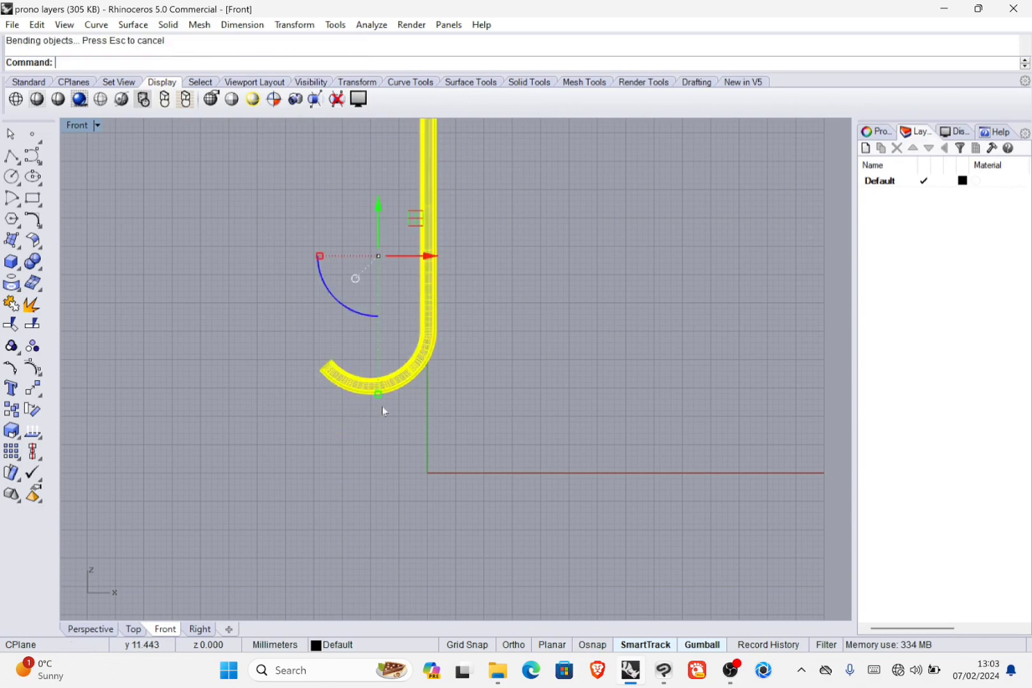
- Try to bend the hook's tip further upward from its lowest point, undo that bend and clear the selection
{"action": "right_click", "coordinate": [390, 377]}
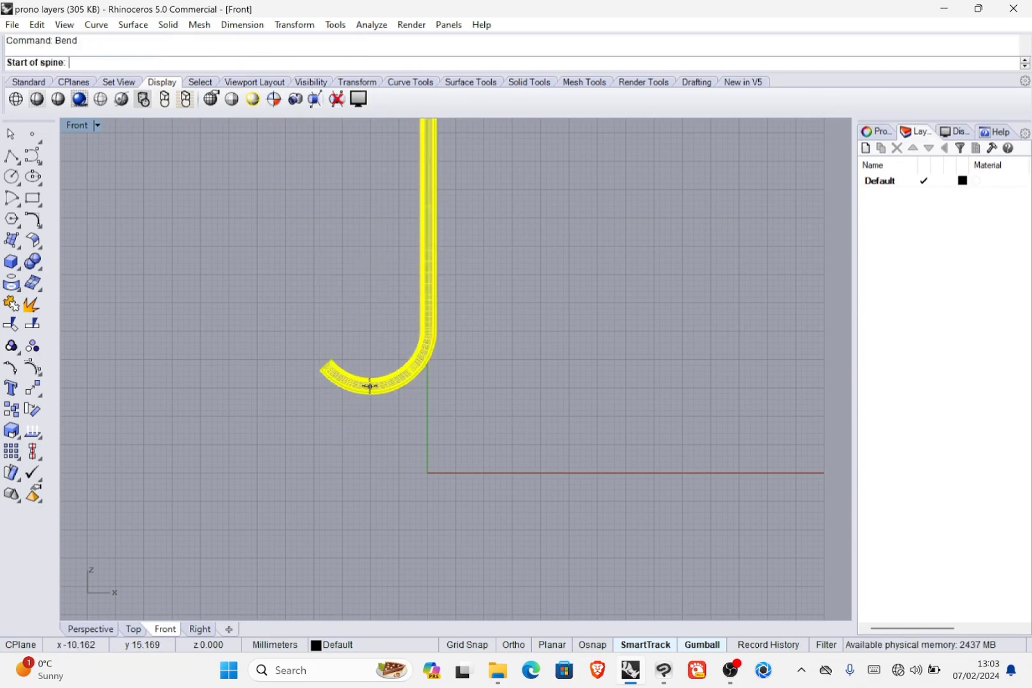
{"action": "left_click", "coordinate": [370, 387]}
{"action": "left_click", "coordinate": [305, 354]}
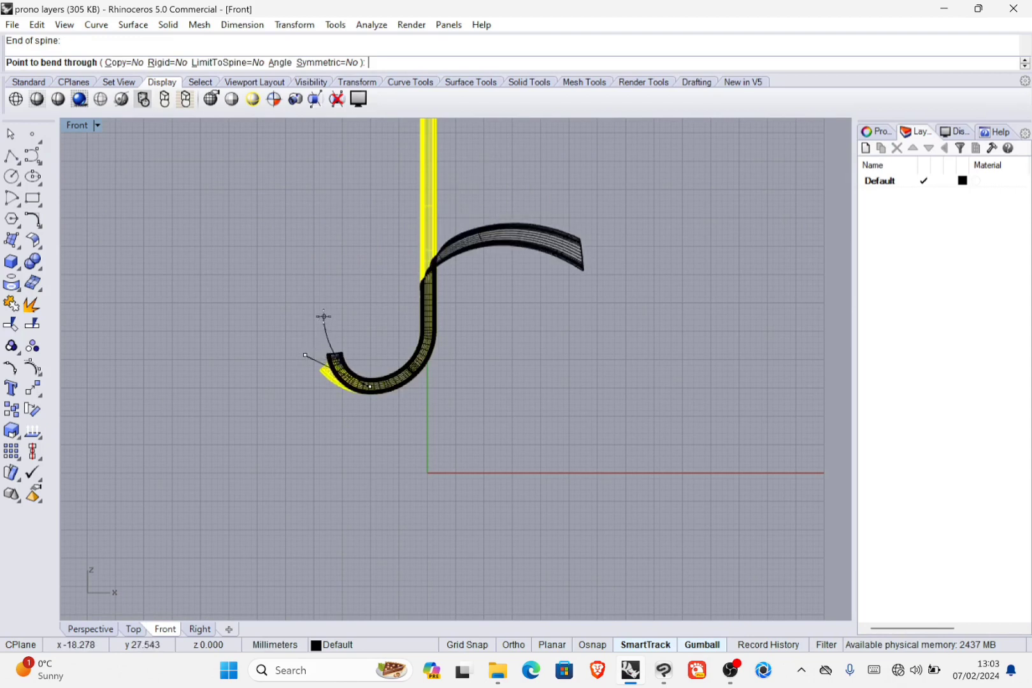
{"action": "left_click", "coordinate": [329, 343]}
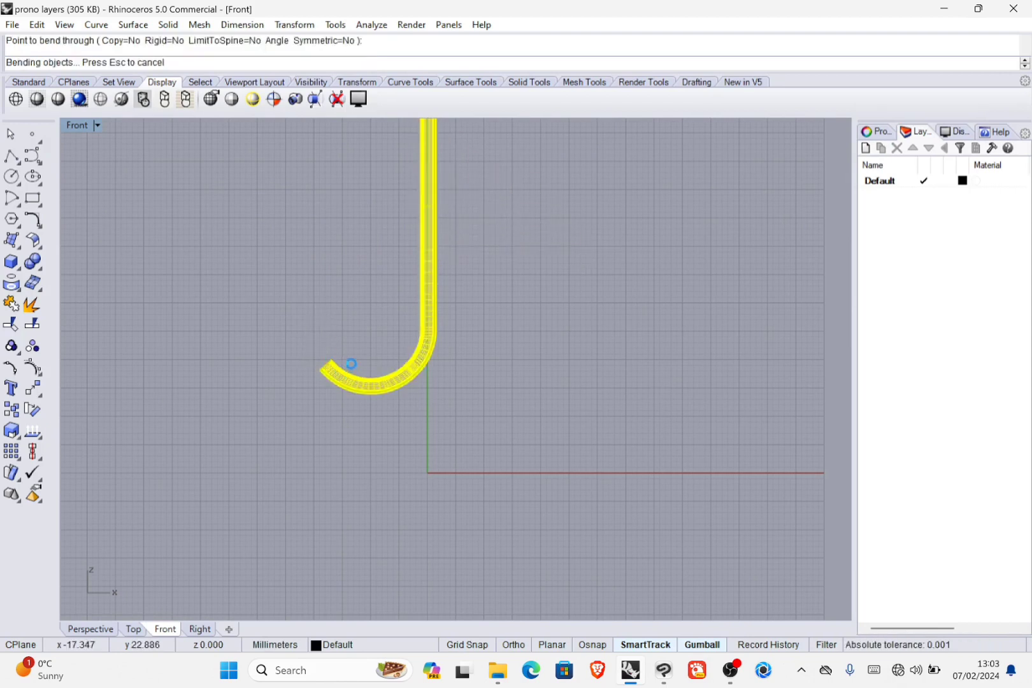
{"action": "key", "text": "ctrl+z"}
{"action": "left_click", "coordinate": [355, 280]}
- Bend the hook's curved end further upward into a tighter J, starting the spine to the right of its lowest point
{"action": "right_click", "coordinate": [392, 381]}
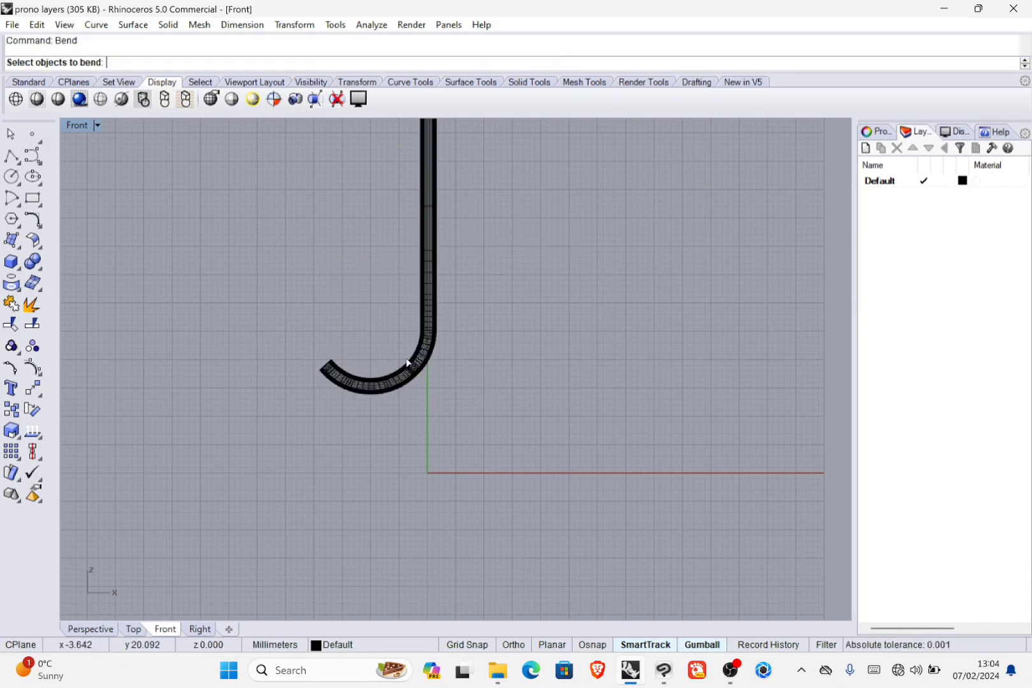
{"action": "left_click", "coordinate": [409, 364]}
{"action": "key", "text": "Return"}
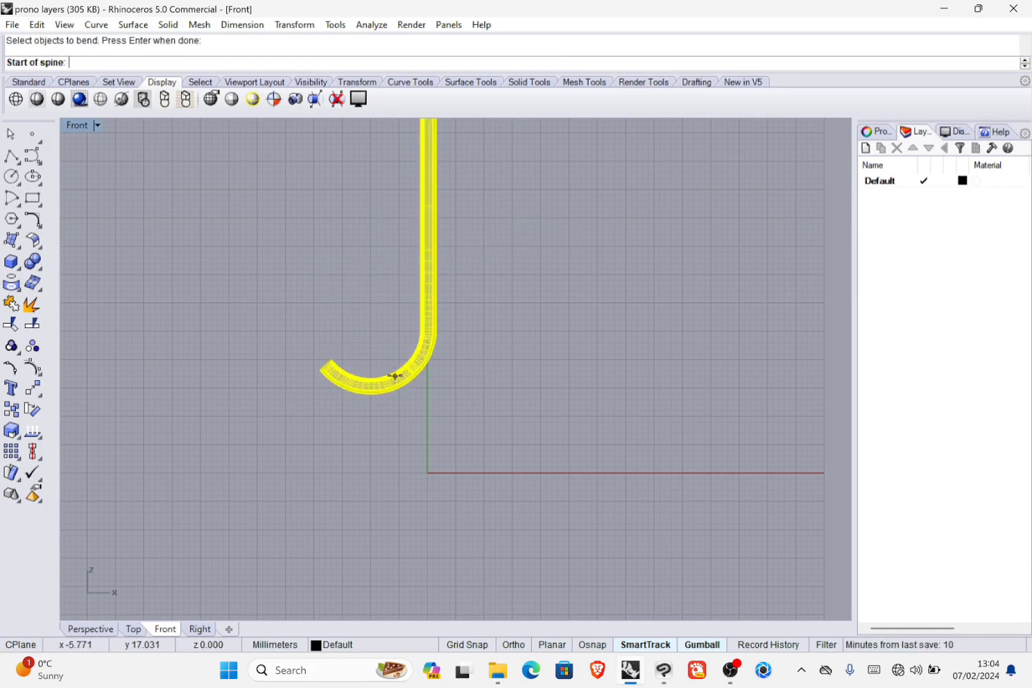
{"action": "left_click", "coordinate": [395, 383]}
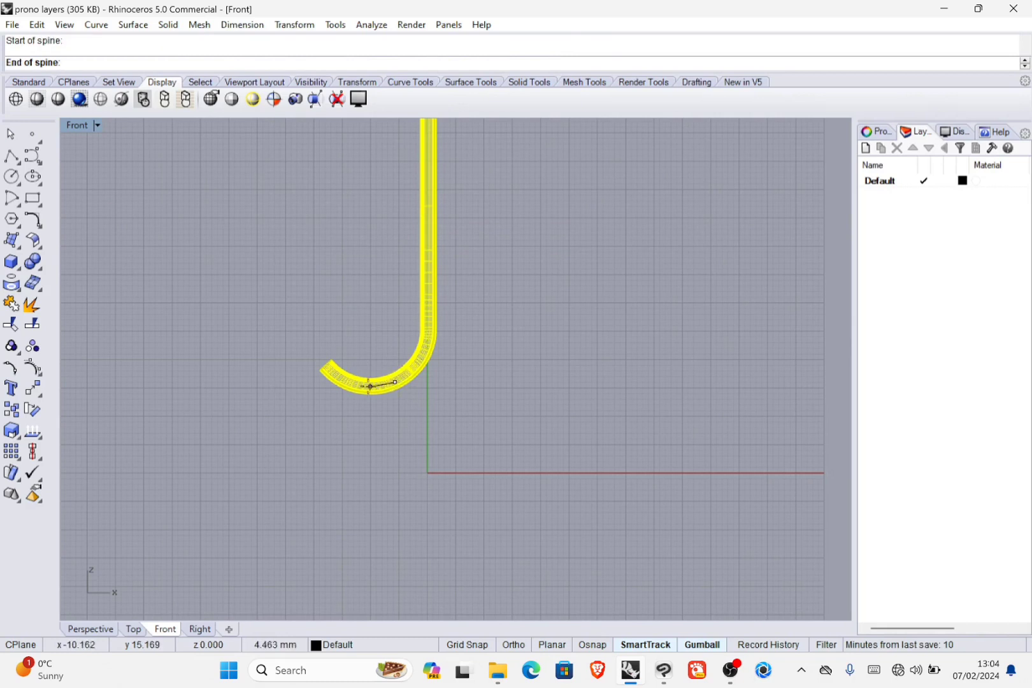
{"action": "left_click", "coordinate": [339, 380]}
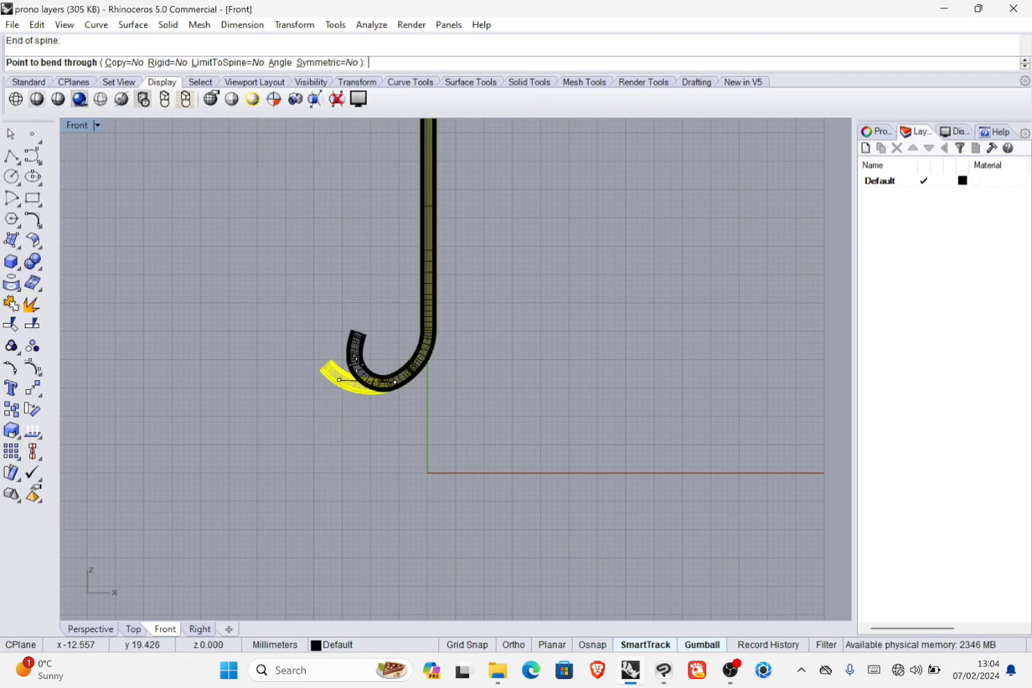
{"action": "left_click", "coordinate": [366, 370]}
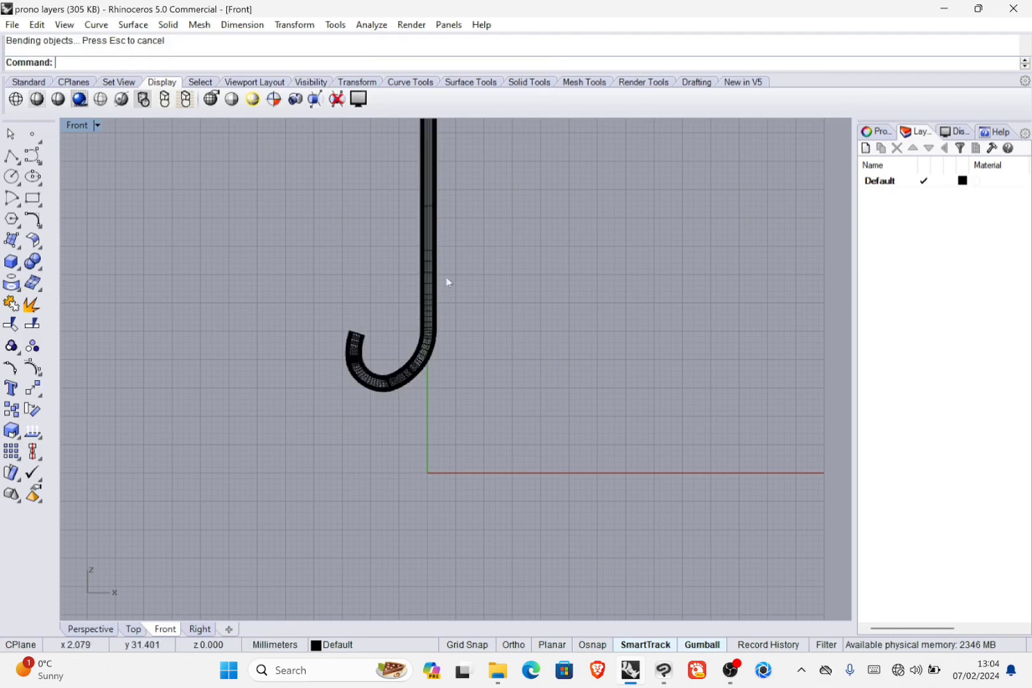
{"action": "scroll", "coordinate": [451, 258], "scroll_direction": "down", "scroll_amount": 4}
{"action": "scroll", "coordinate": [454, 322], "scroll_direction": "up", "scroll_amount": 3}
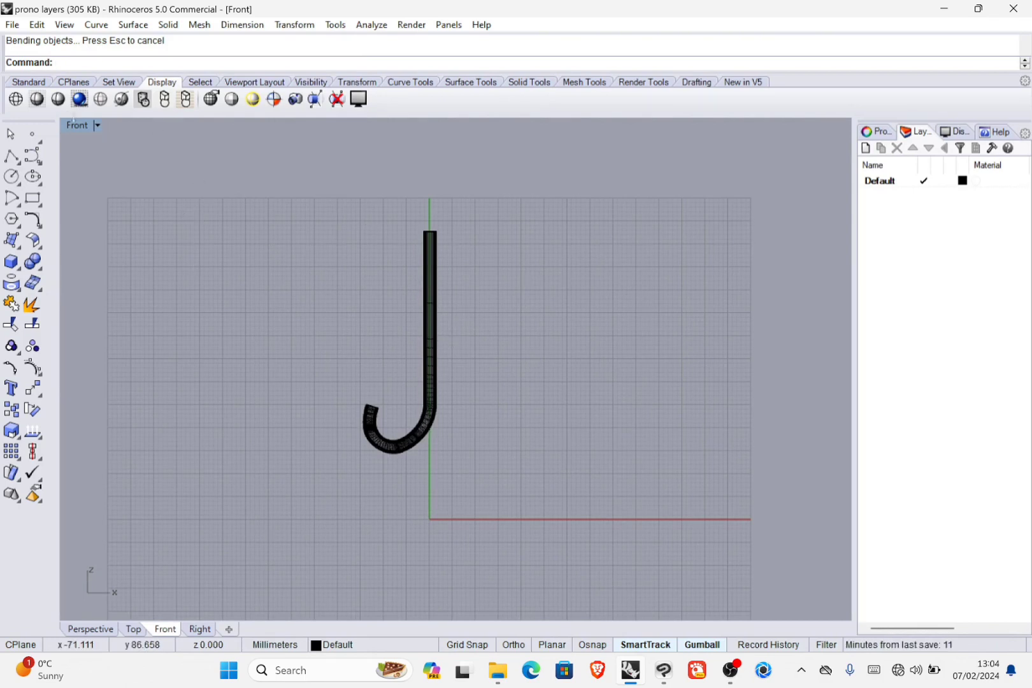
- Return to the four-viewport layout and delete the hook-shaped cylinder
{"action": "double_click", "coordinate": [78, 126]}
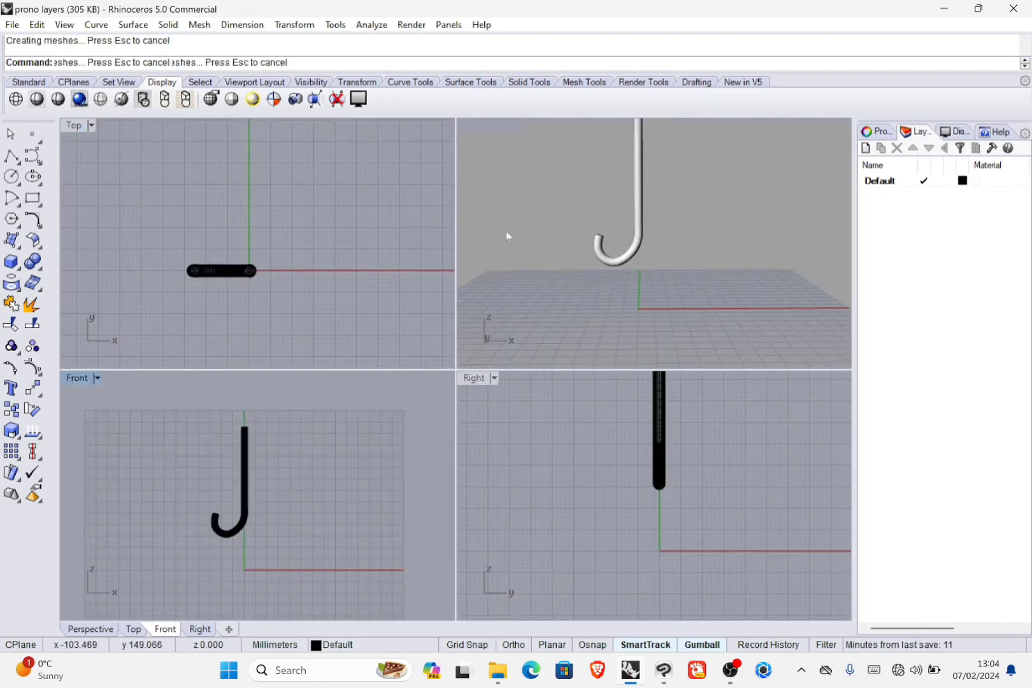
{"action": "right_click_drag", "start_coordinate": [506, 236], "coordinate": [605, 255]}
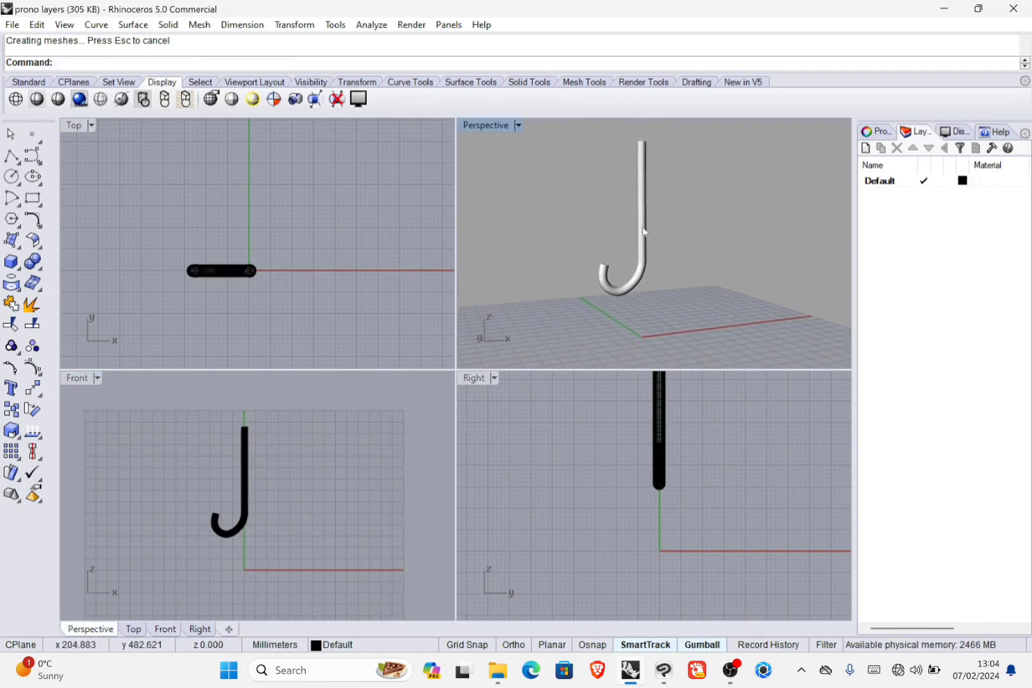
{"action": "left_click", "coordinate": [645, 233]}
{"action": "key", "text": "Delete"}
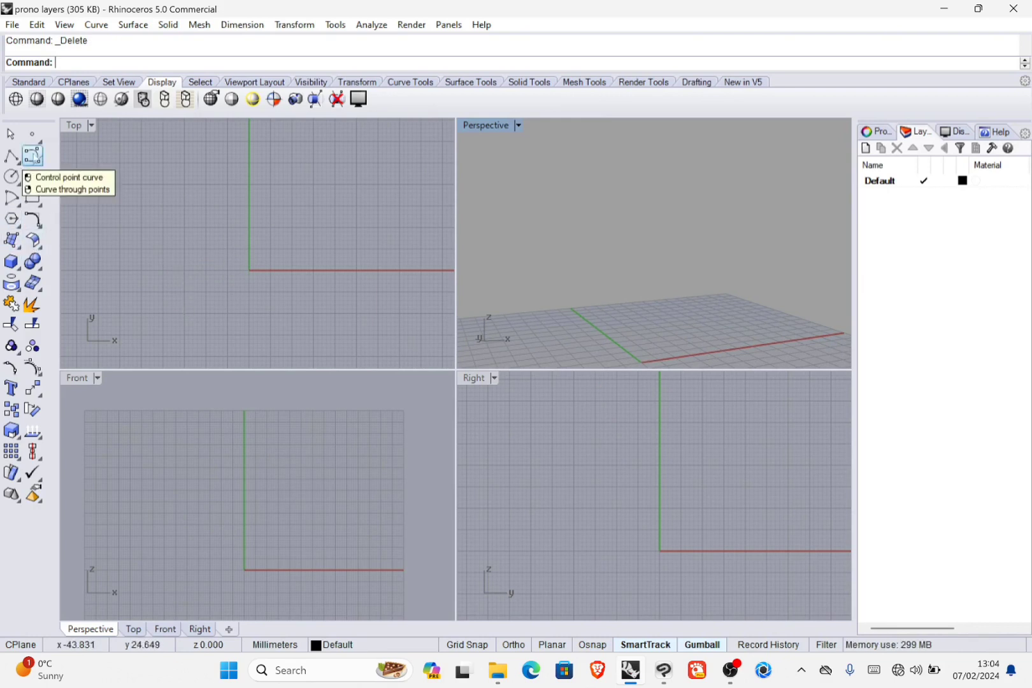
- In the maximized Front viewport, start a control point curve with a straight vertical shank about 50 mm long down the vertical axis
{"action": "left_click", "coordinate": [31, 156]}
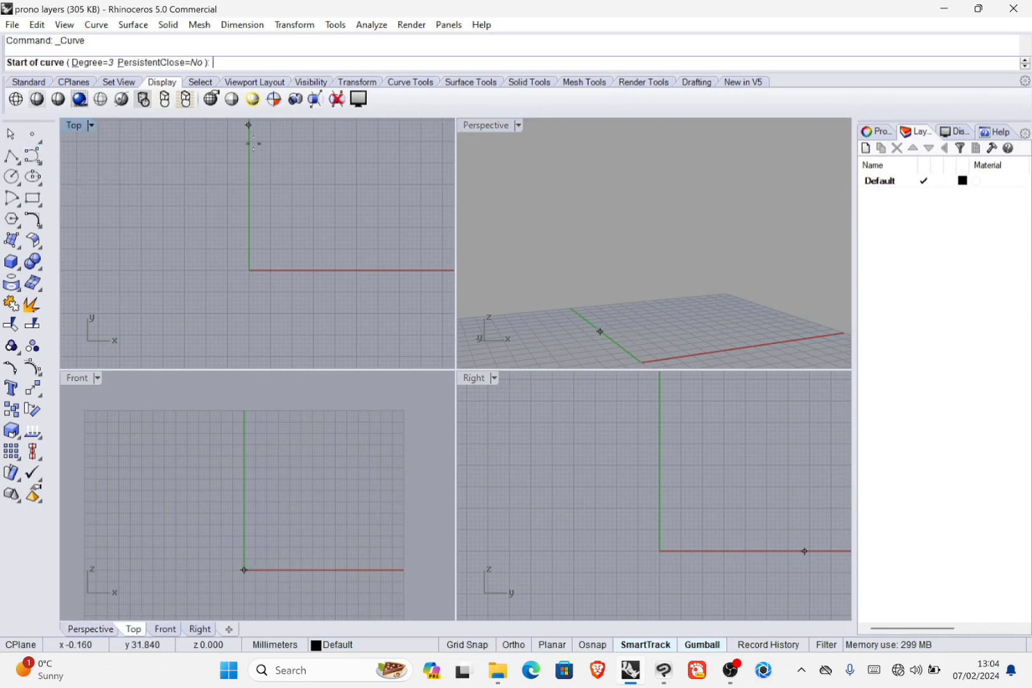
{"action": "right_click_drag", "start_coordinate": [279, 158], "coordinate": [280, 167]}
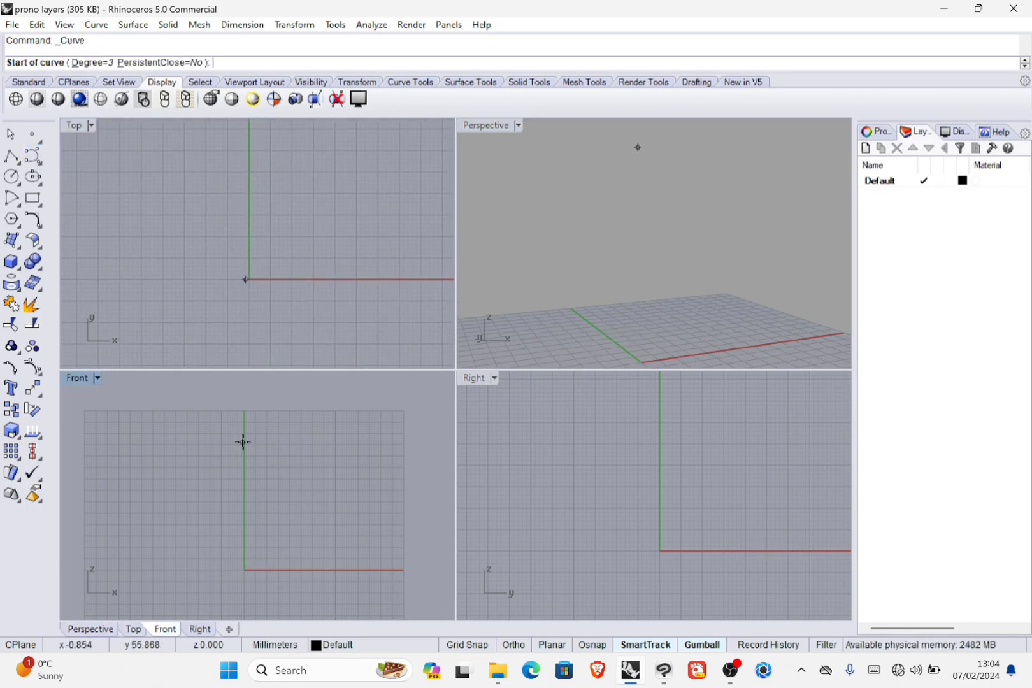
{"action": "right_click_drag", "start_coordinate": [243, 442], "coordinate": [285, 431]}
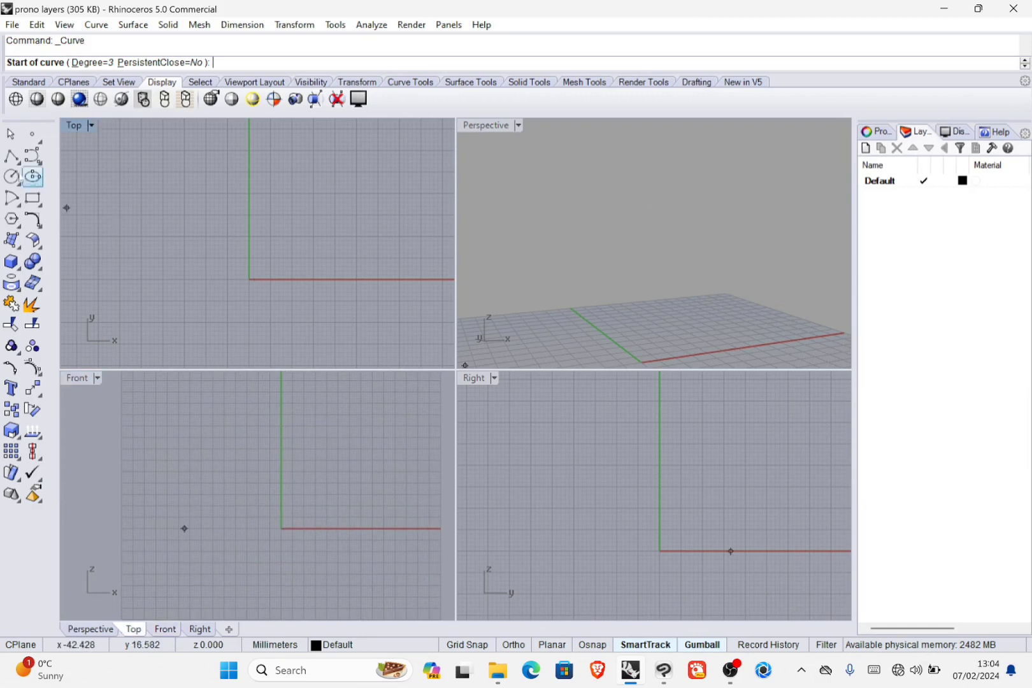
{"action": "double_click", "coordinate": [80, 378]}
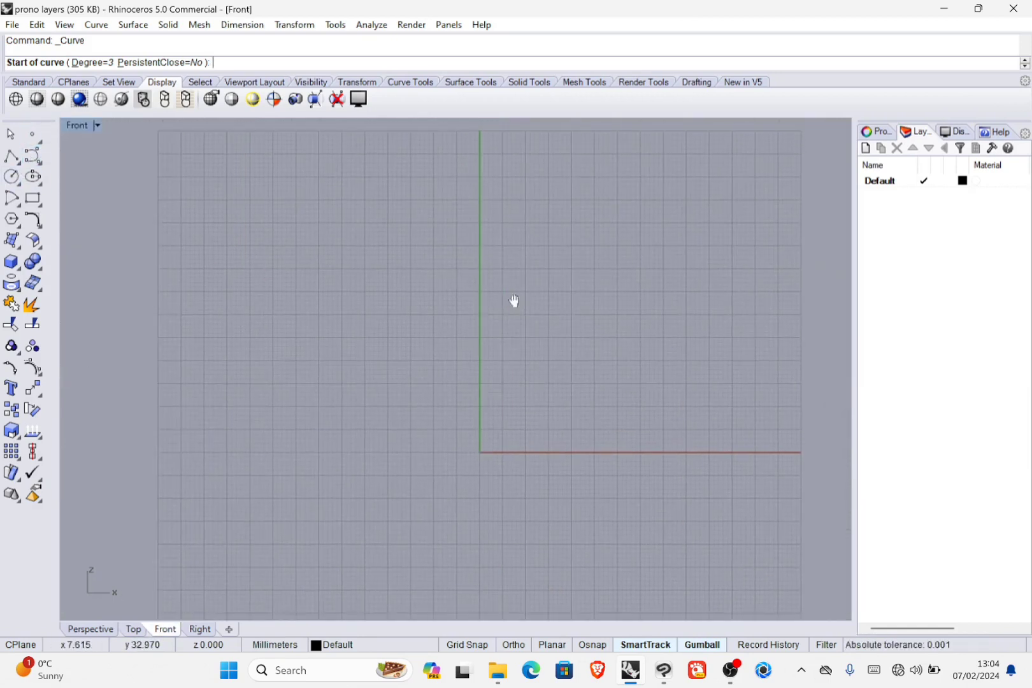
{"action": "left_click", "coordinate": [481, 176]}
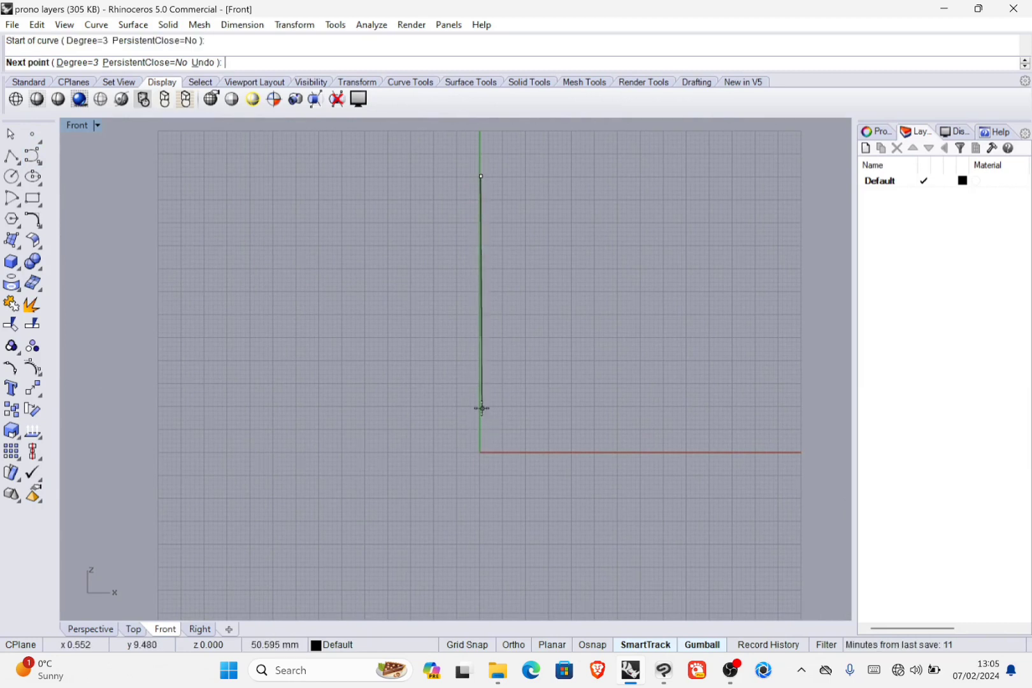
{"action": "key", "text": "F8"}
{"action": "left_click", "coordinate": [481, 407]}
{"action": "key", "text": "F8"}
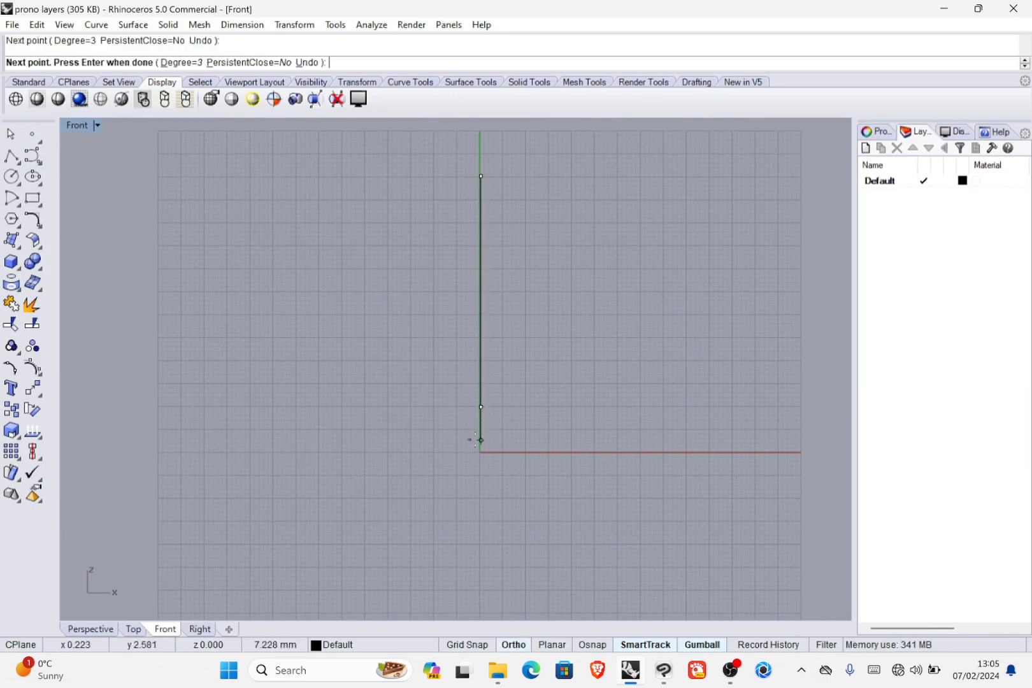
- Continue the control point curve around the lower end and back up into a J-shaped hook, then finish it
{"action": "left_click", "coordinate": [479, 427]}
{"action": "left_click", "coordinate": [462, 434]}
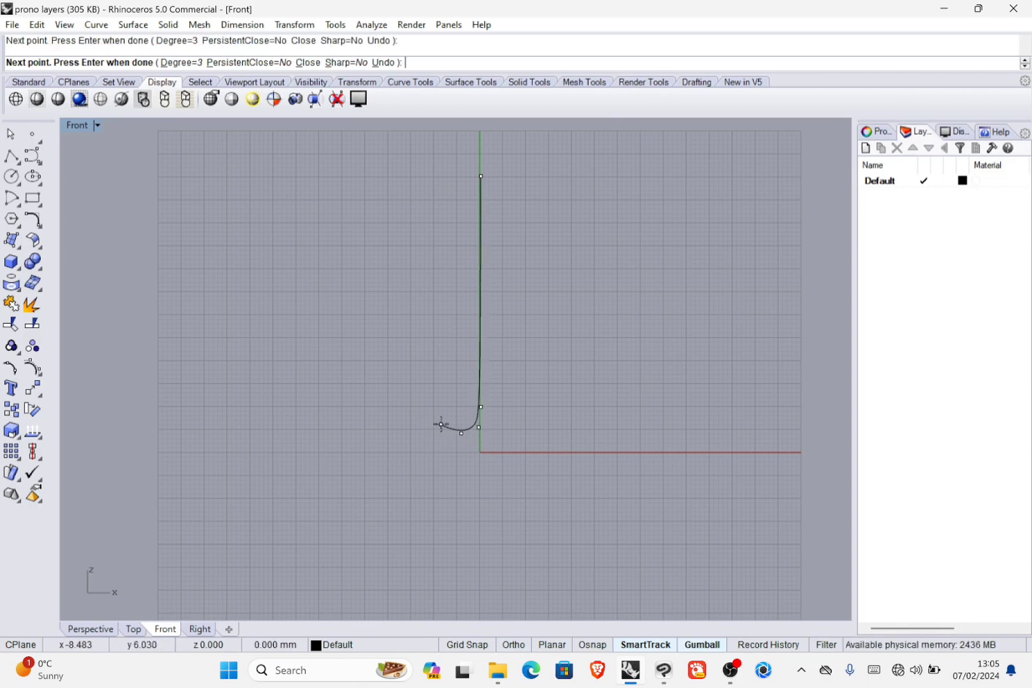
{"action": "left_click", "coordinate": [441, 424]}
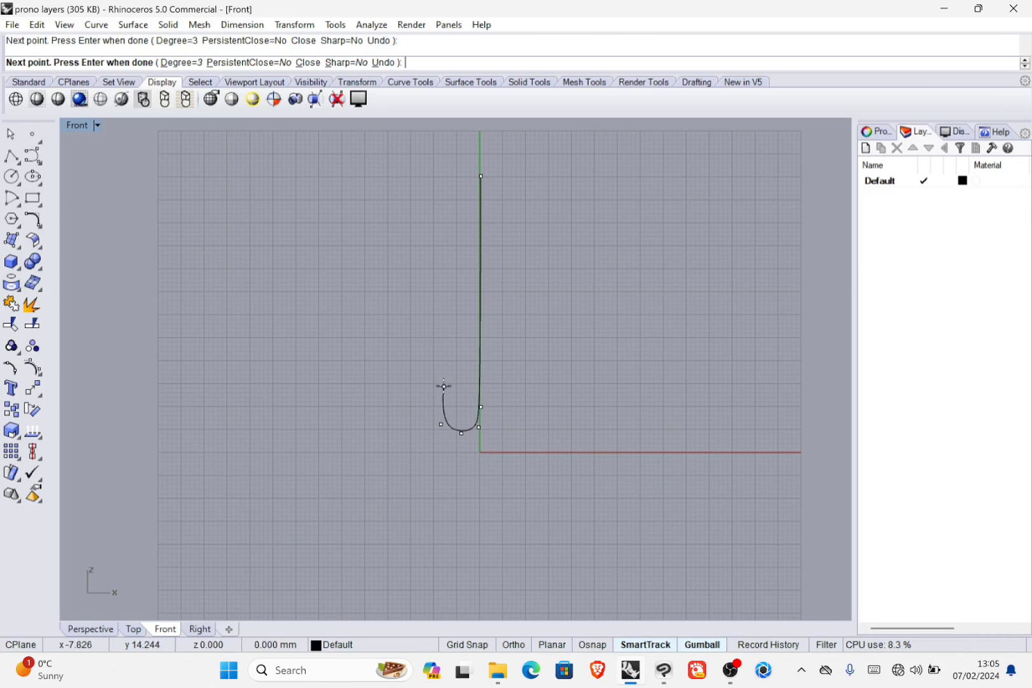
{"action": "left_click", "coordinate": [444, 386]}
{"action": "right_click", "coordinate": [446, 386]}
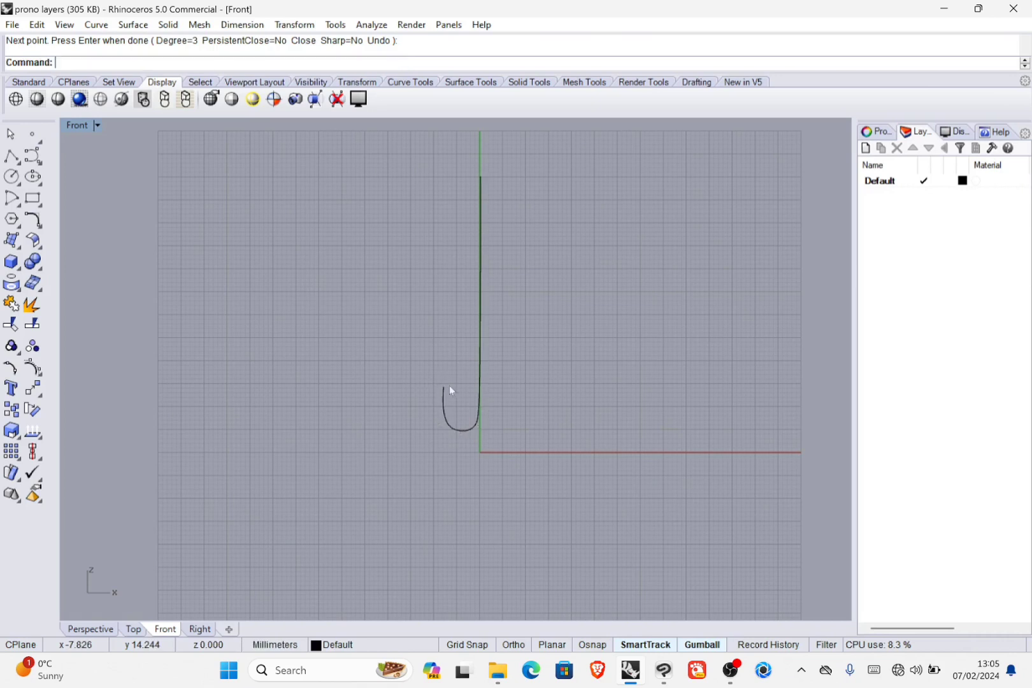
- Start a pipe around the J-shaped curve with a start radius of about 0.093 mm at its upper end
{"action": "left_click", "coordinate": [481, 353]}
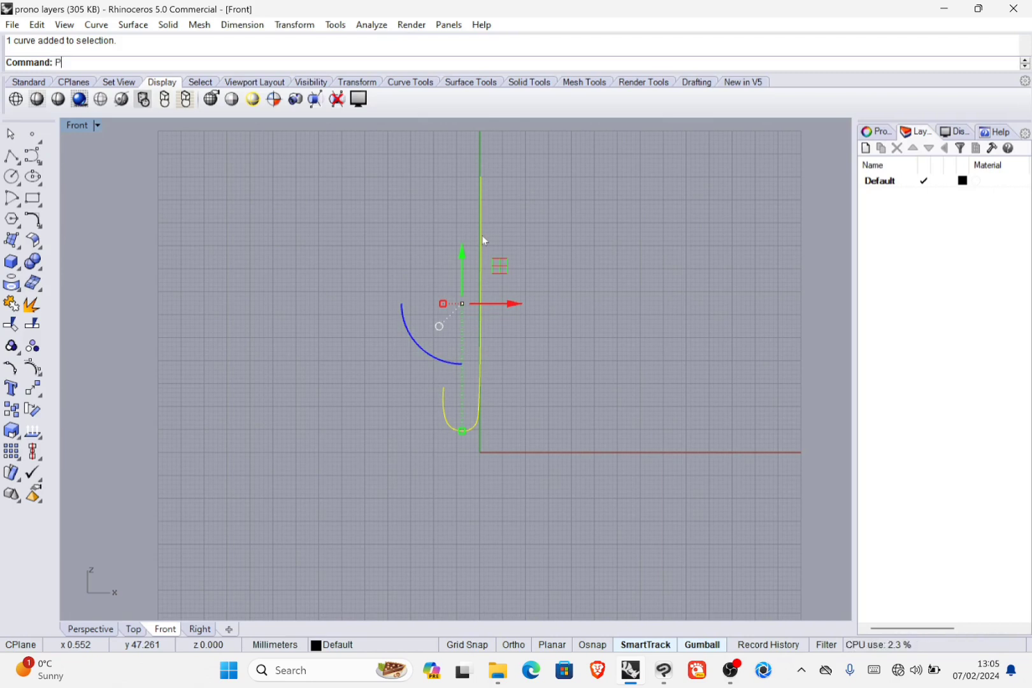
{"action": "type", "text": "Pipe"}
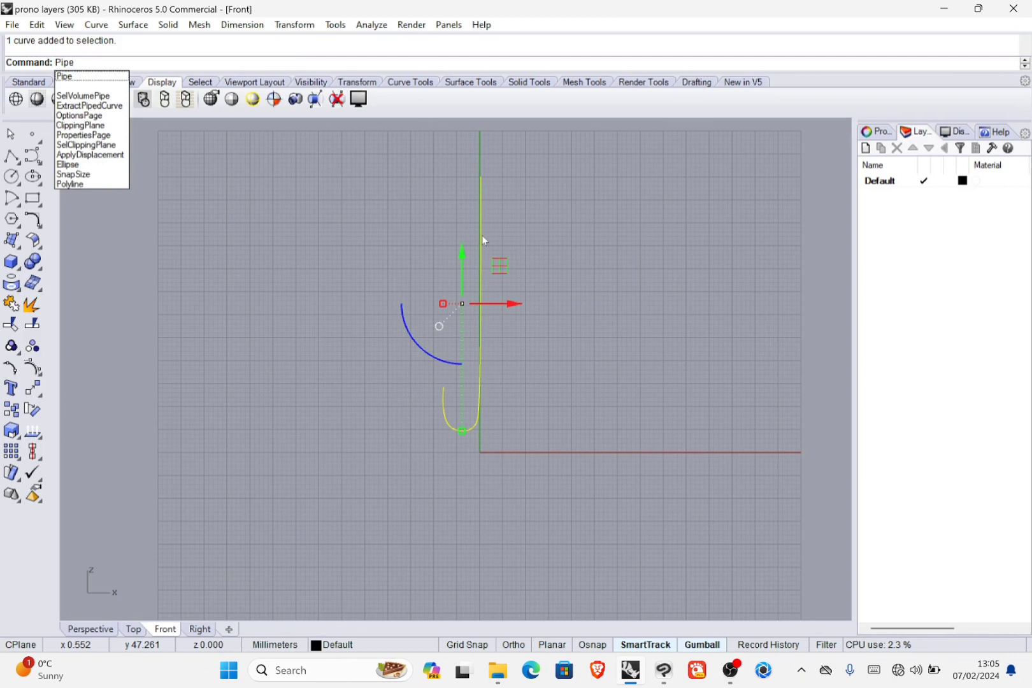
{"action": "key", "text": "Return"}
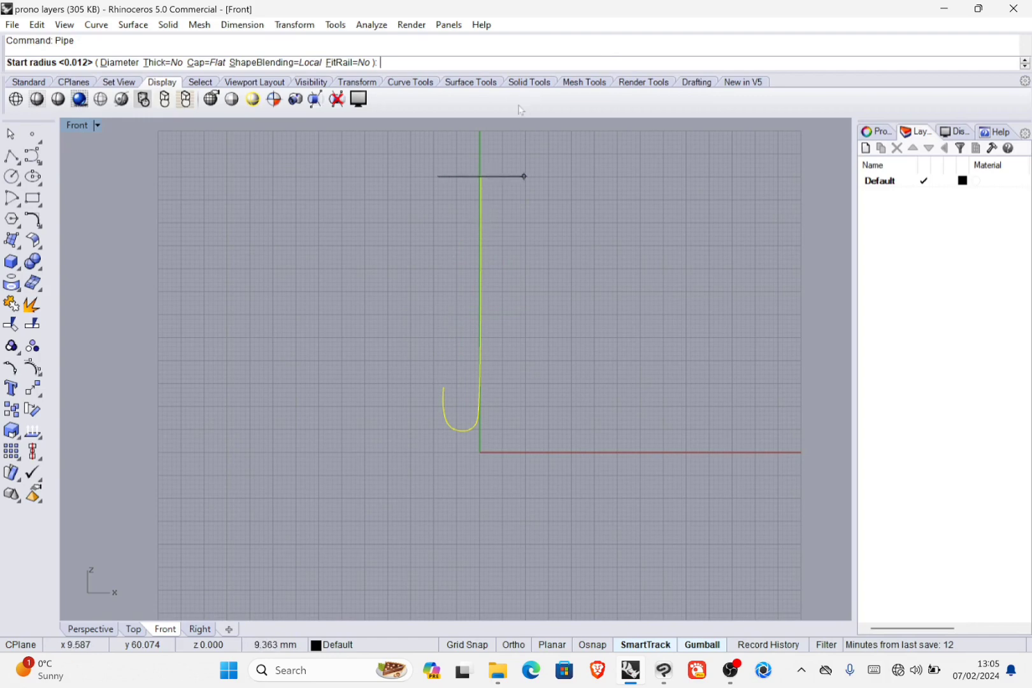
{"action": "scroll", "coordinate": [482, 179], "scroll_direction": "up", "scroll_amount": 5}
{"action": "scroll", "coordinate": [479, 185], "scroll_direction": "up", "scroll_amount": 5}
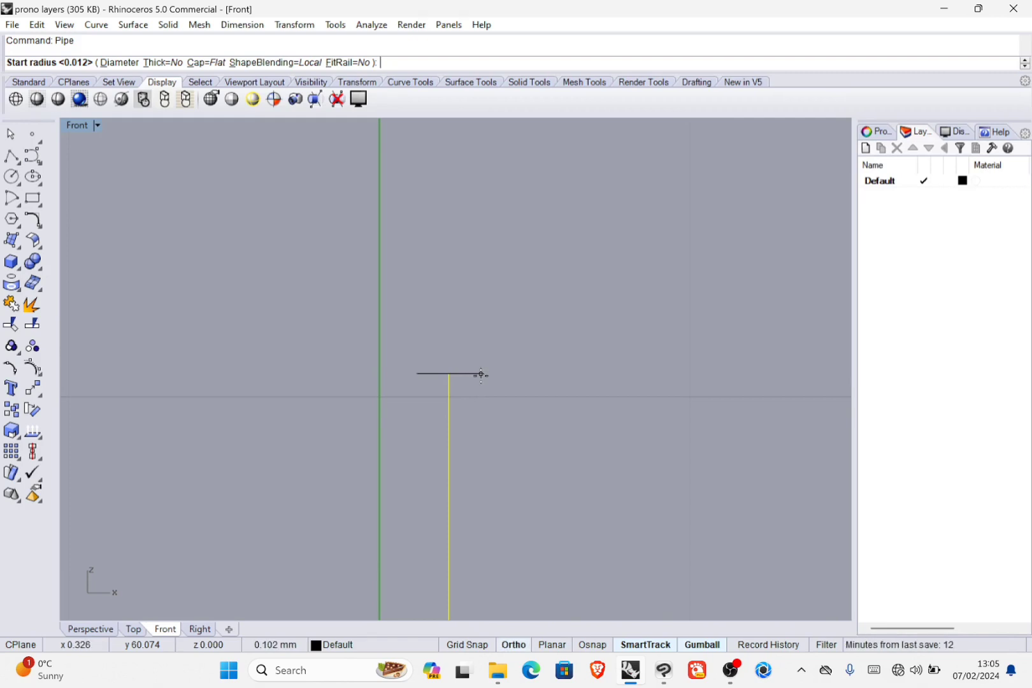
{"action": "left_click", "coordinate": [477, 375]}
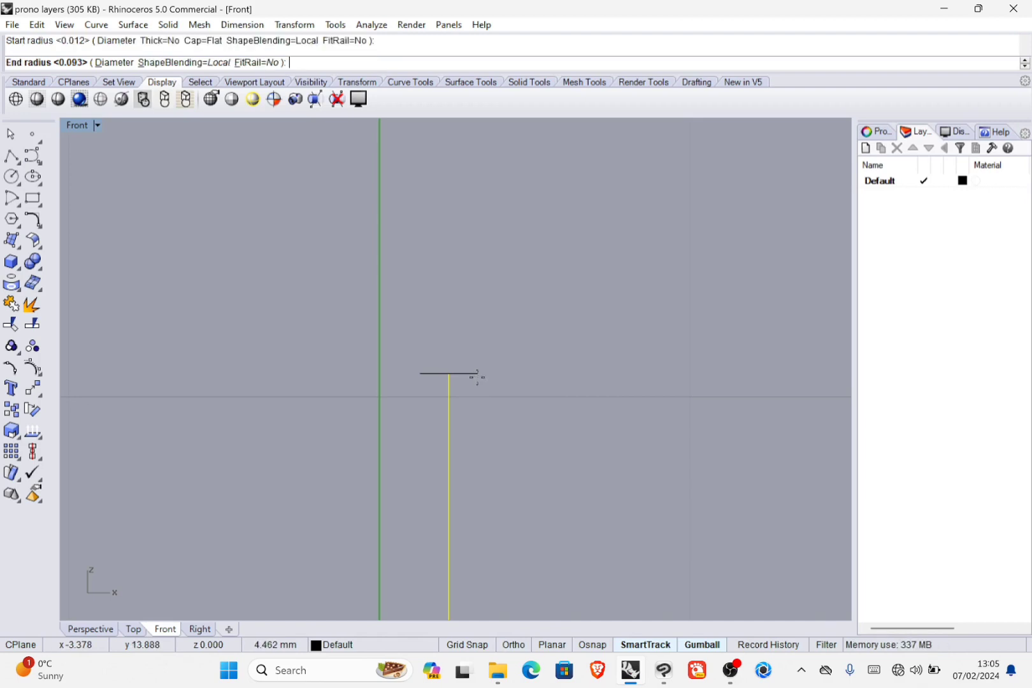
- Give the pipe an end radius of about 1.316 mm at the hook tip and finish it without intermediate radii
{"action": "scroll", "coordinate": [476, 386], "scroll_direction": "down", "scroll_amount": 5}
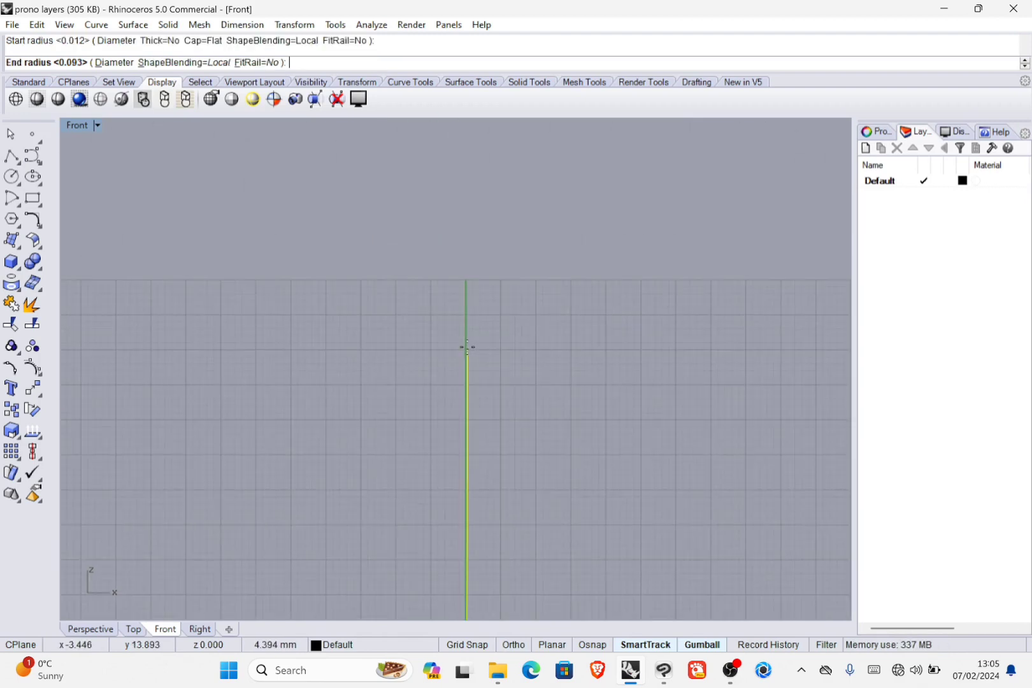
{"action": "scroll", "coordinate": [469, 351], "scroll_direction": "up", "scroll_amount": 4}
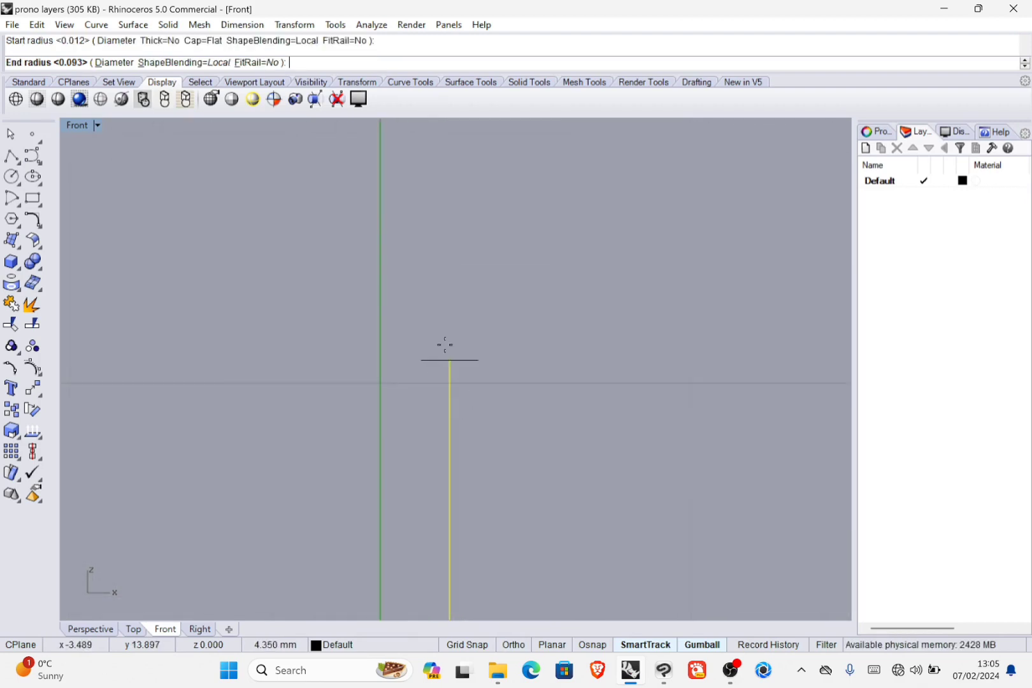
{"action": "scroll", "coordinate": [445, 345], "scroll_direction": "down", "scroll_amount": 5}
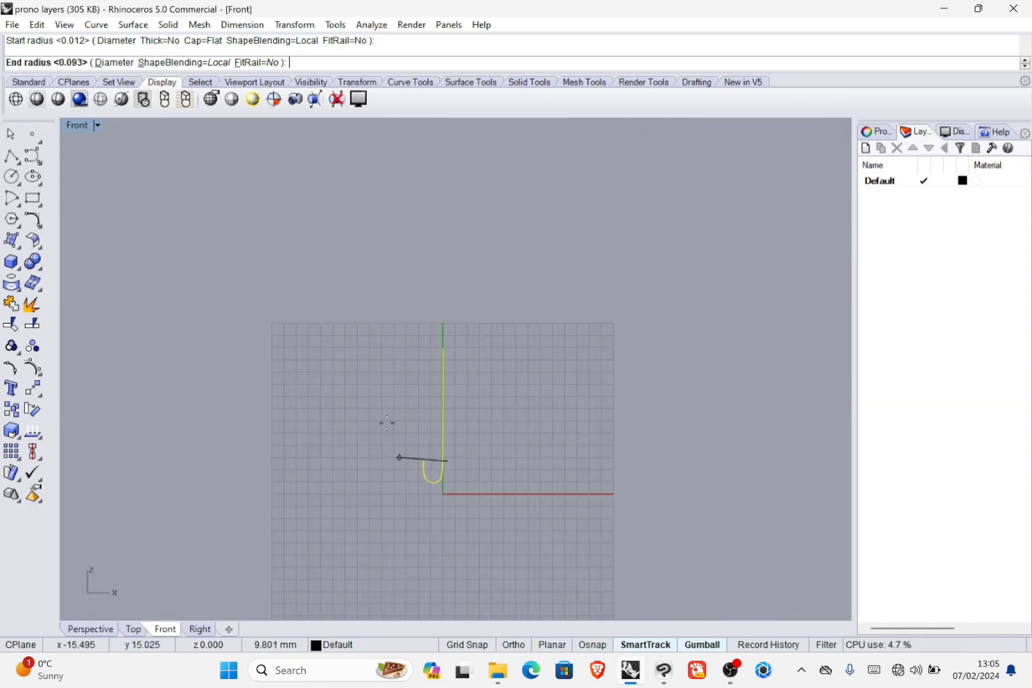
{"action": "scroll", "coordinate": [422, 459], "scroll_direction": "up", "scroll_amount": 3}
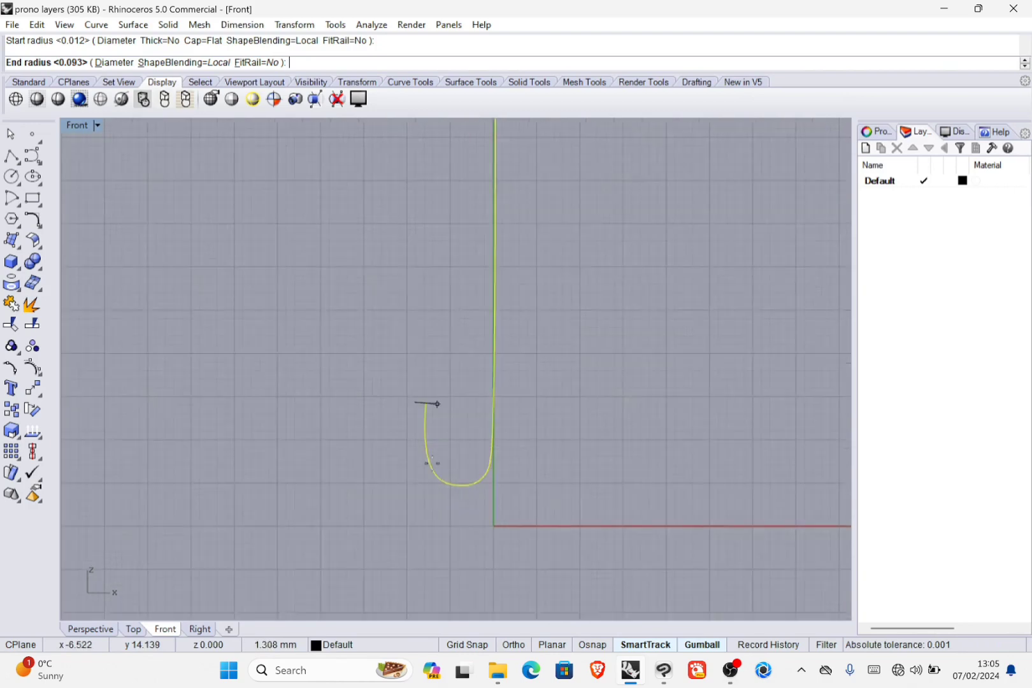
{"action": "scroll", "coordinate": [437, 379], "scroll_direction": "up", "scroll_amount": 2}
{"action": "scroll", "coordinate": [439, 379], "scroll_direction": "up", "scroll_amount": 5}
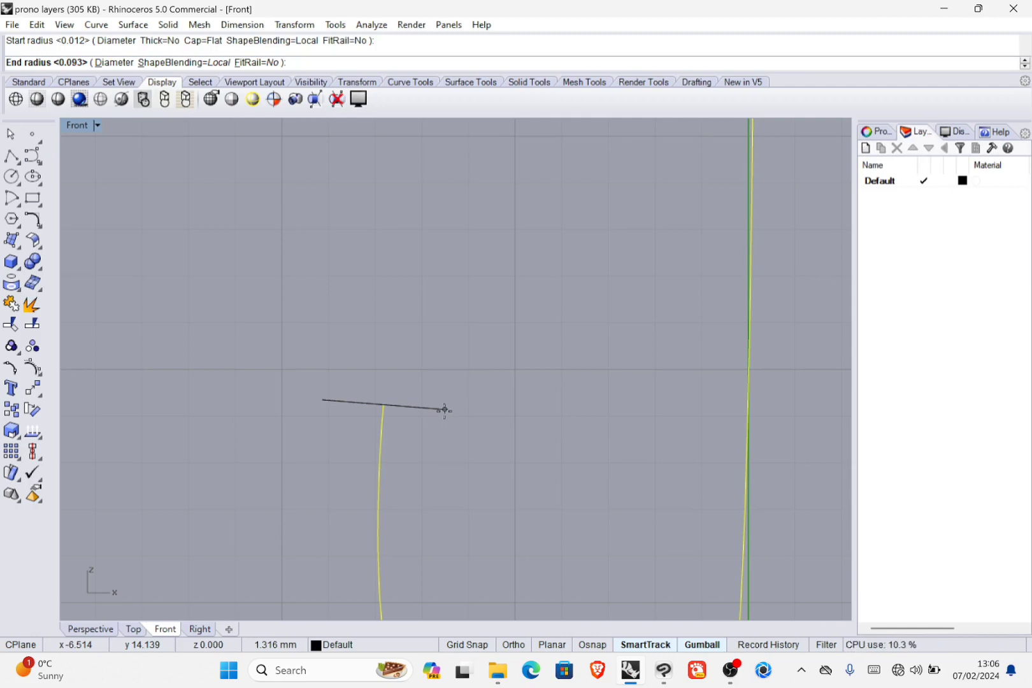
{"action": "left_click", "coordinate": [445, 410]}
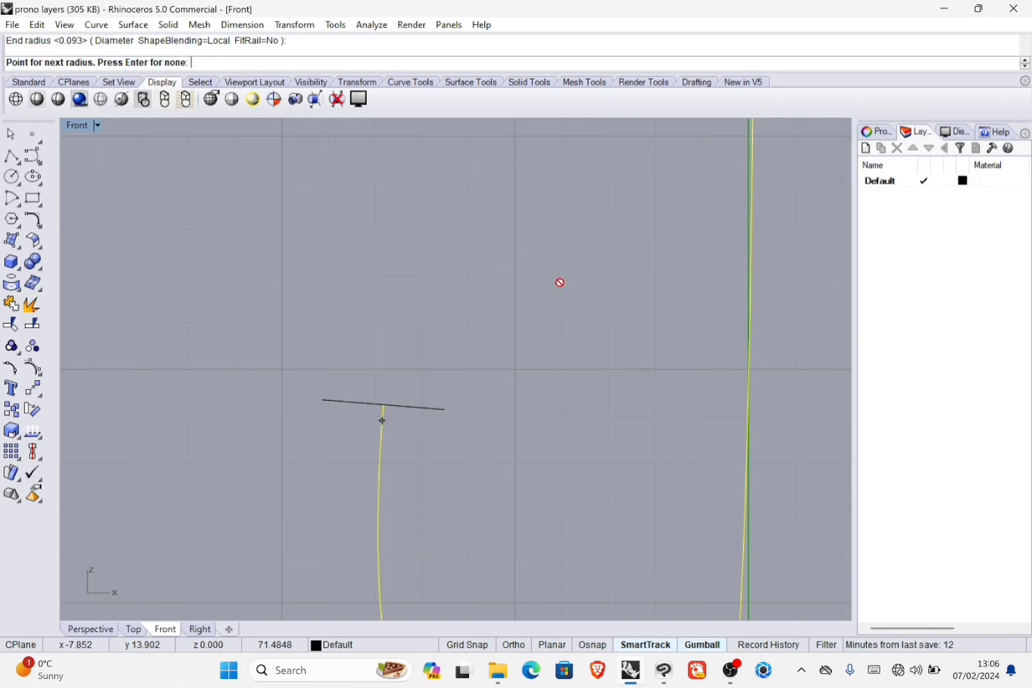
{"action": "scroll", "coordinate": [558, 274], "scroll_direction": "down", "scroll_amount": 8}
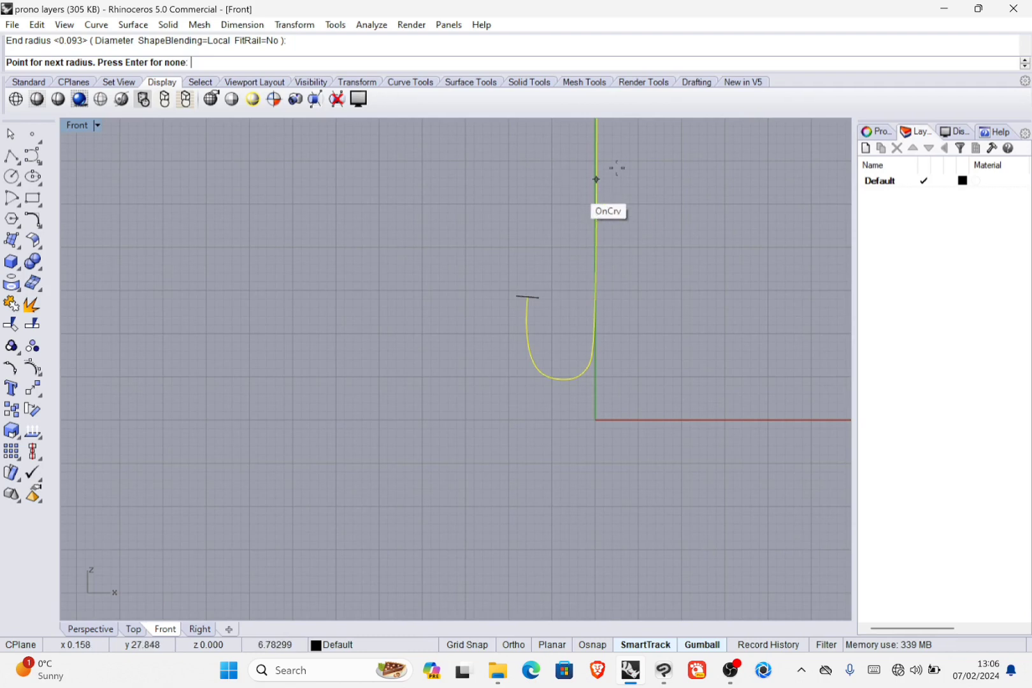
{"action": "scroll", "coordinate": [562, 378], "scroll_direction": "up", "scroll_amount": 3}
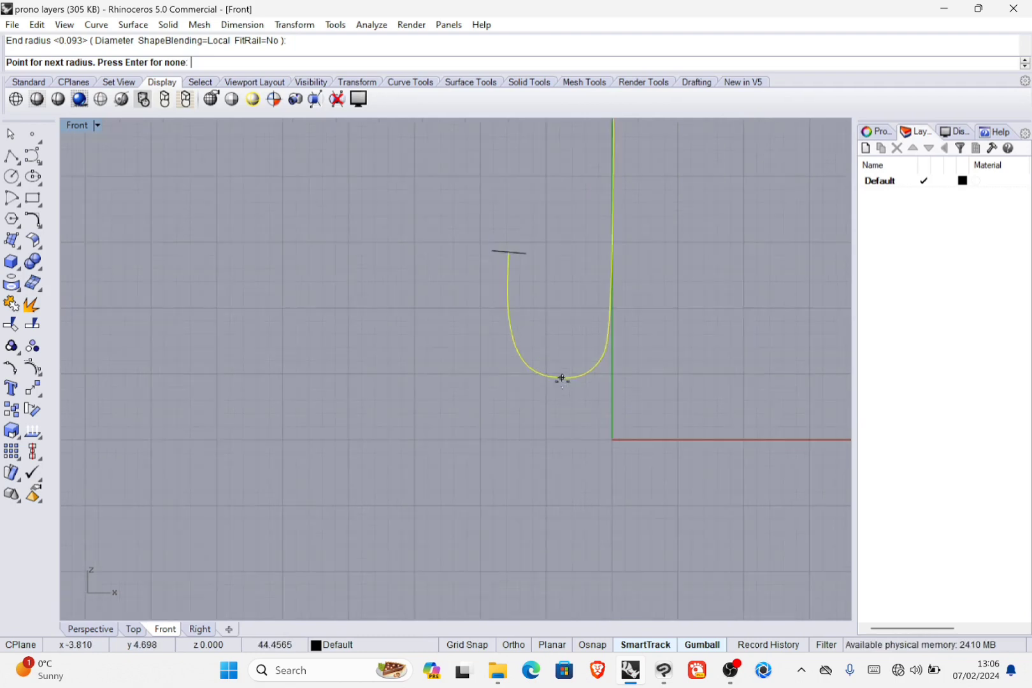
{"action": "scroll", "coordinate": [561, 376], "scroll_direction": "up", "scroll_amount": 4}
{"action": "scroll", "coordinate": [544, 362], "scroll_direction": "down", "scroll_amount": 12}
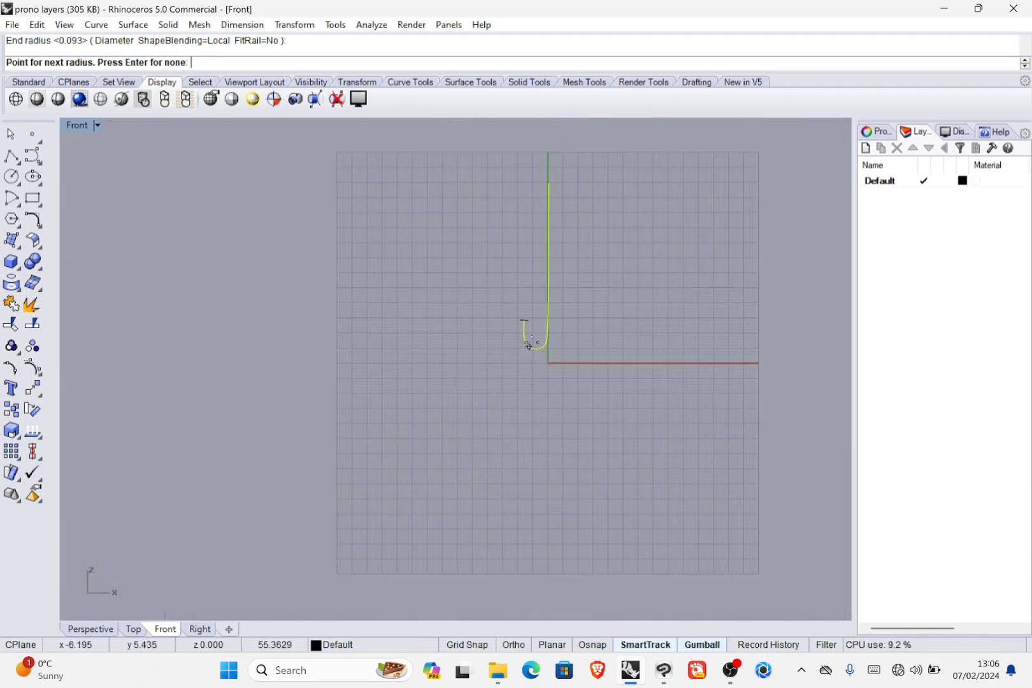
{"action": "key", "text": "Return"}
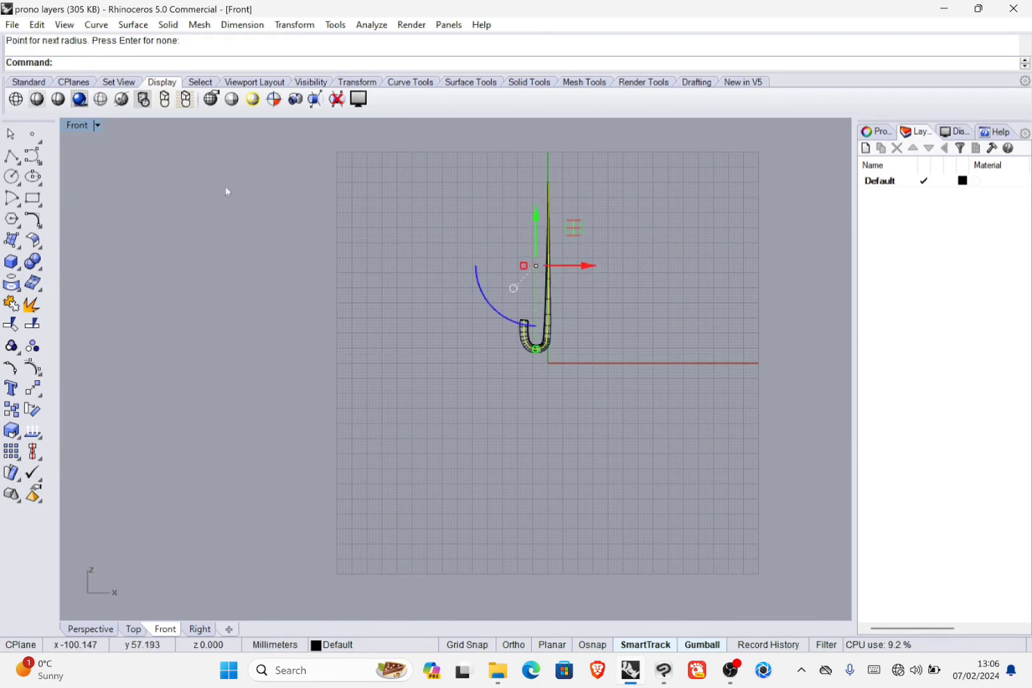
- Return to the four-viewport layout, deselect the pipe and examine the hook's upper end in perspective
{"action": "double_click", "coordinate": [77, 126]}
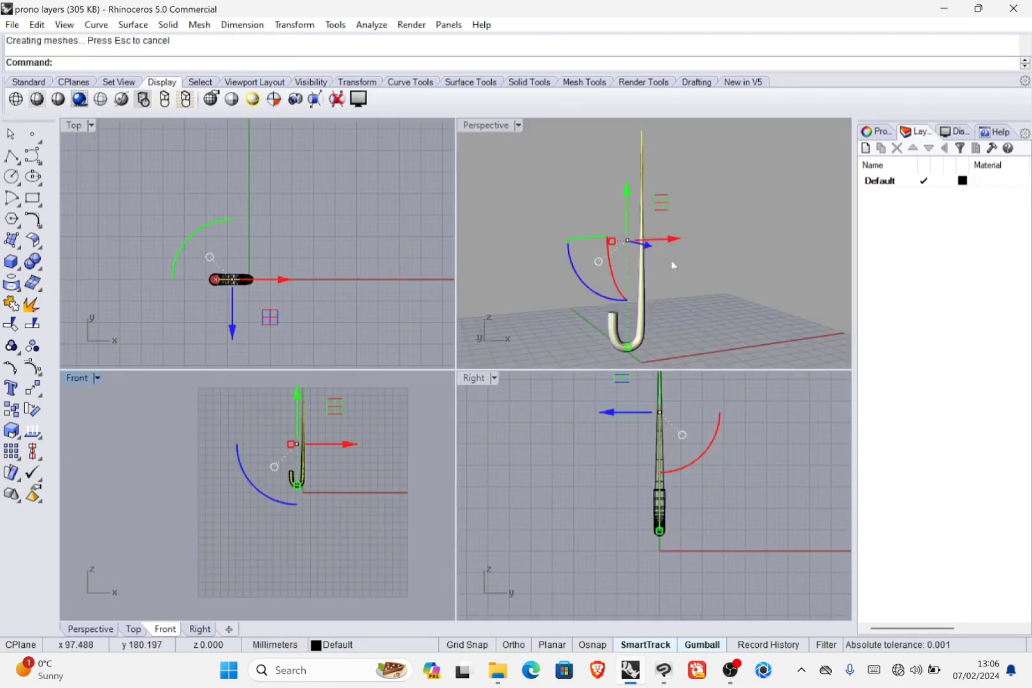
{"action": "right_click_drag", "start_coordinate": [671, 260], "coordinate": [693, 278]}
{"action": "left_click", "coordinate": [684, 292]}
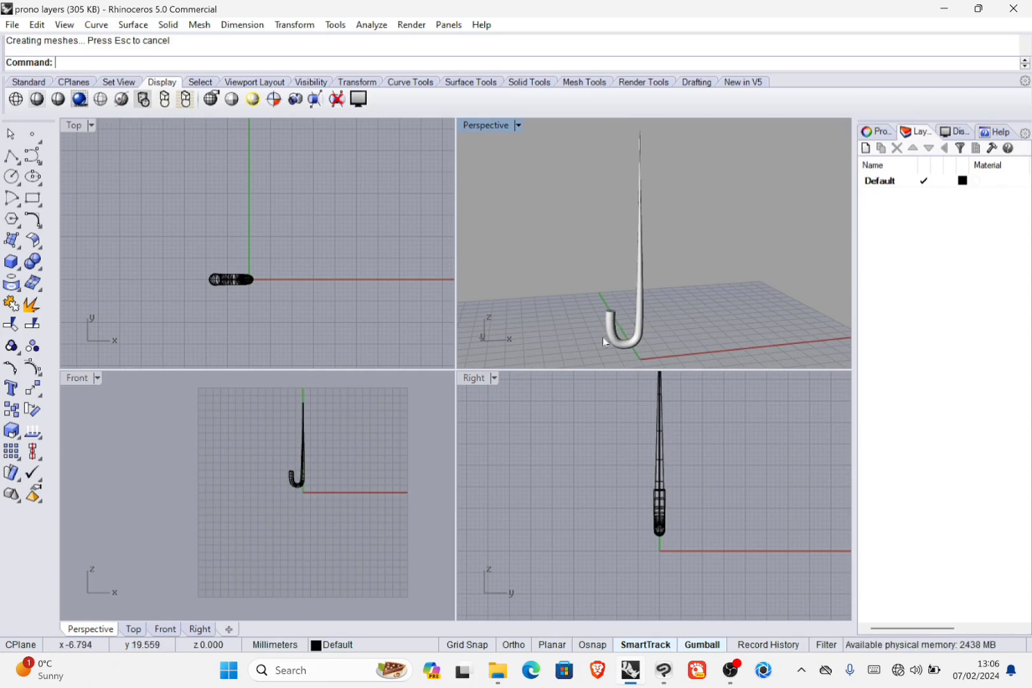
{"action": "scroll", "coordinate": [606, 340], "scroll_direction": "up", "scroll_amount": 1}
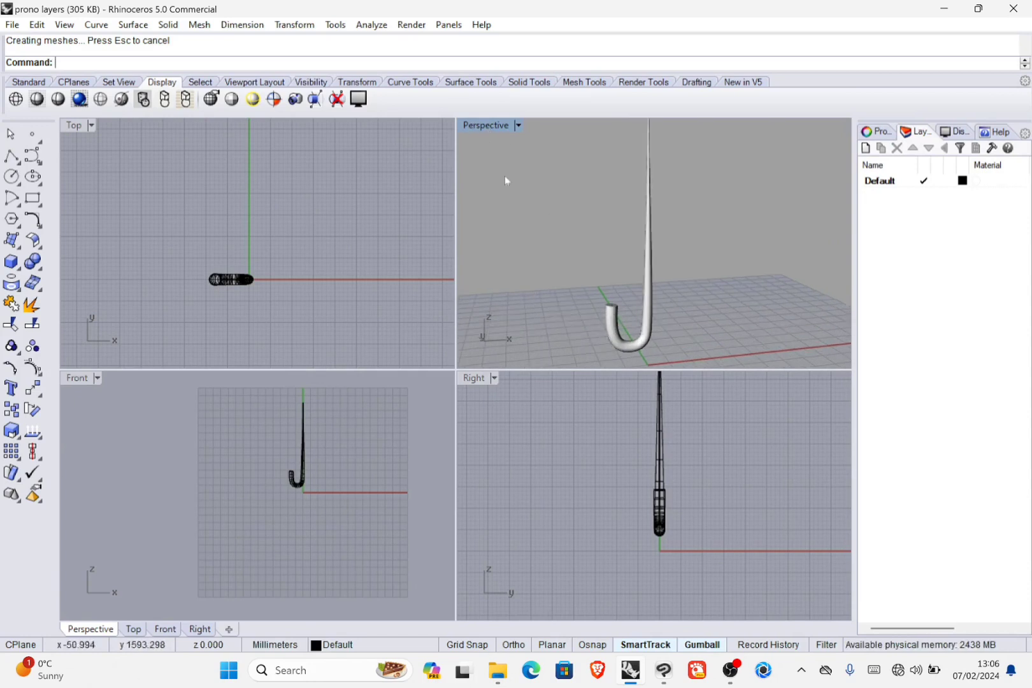
{"action": "right_click_drag", "start_coordinate": [687, 273], "coordinate": [664, 209]}
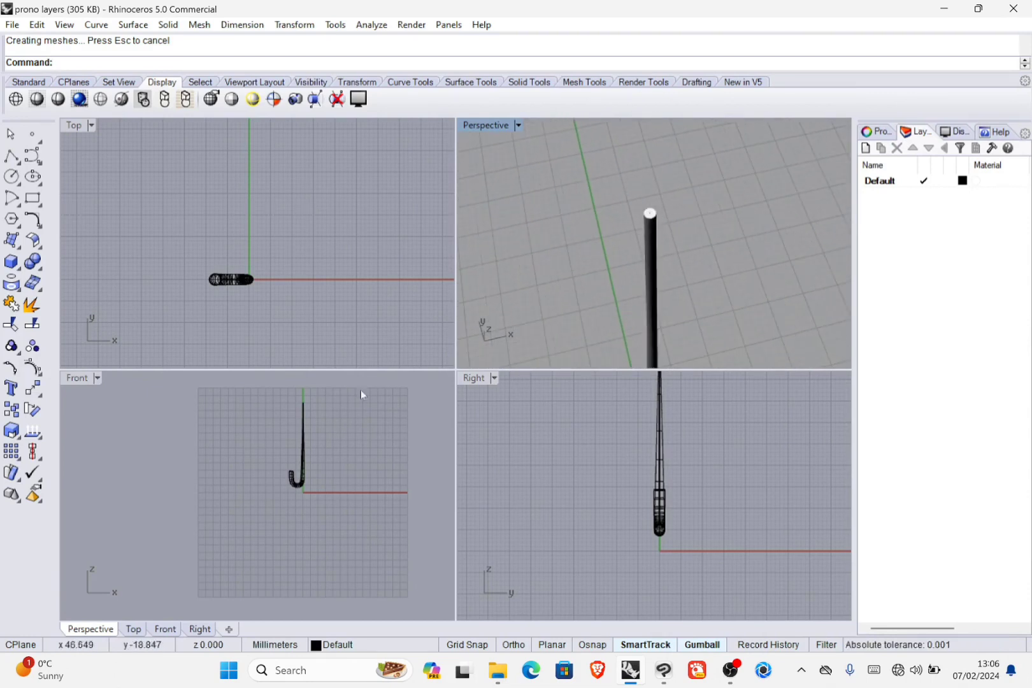
{"action": "scroll", "coordinate": [345, 395], "scroll_direction": "up", "scroll_amount": 3}
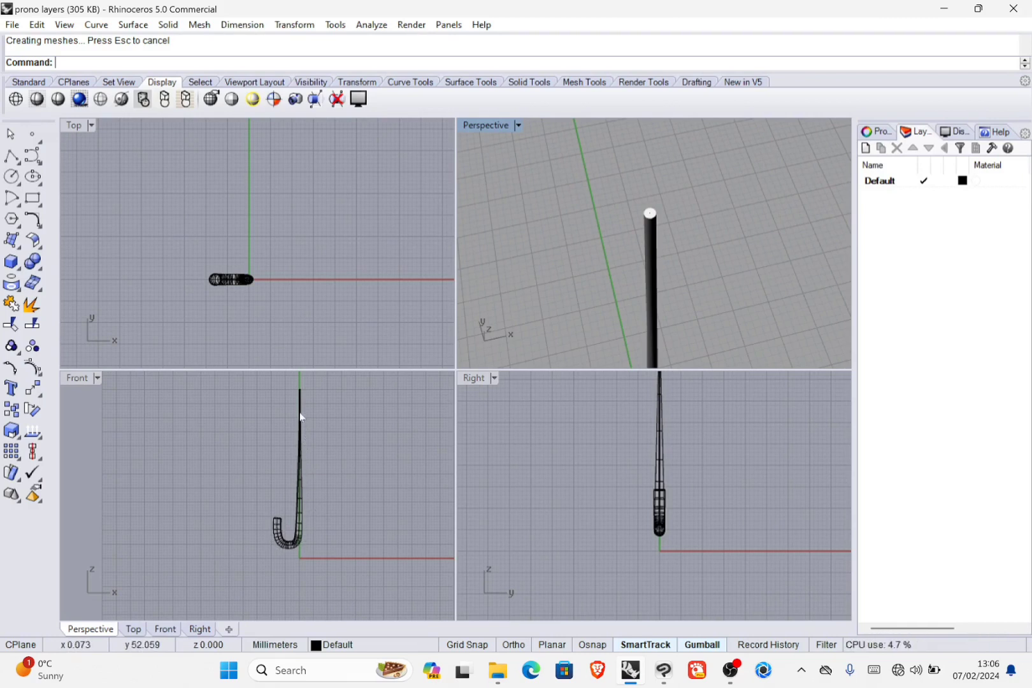
- Undo the tapered pipe, leaving only the J-shaped curve
{"action": "left_click", "coordinate": [651, 222]}
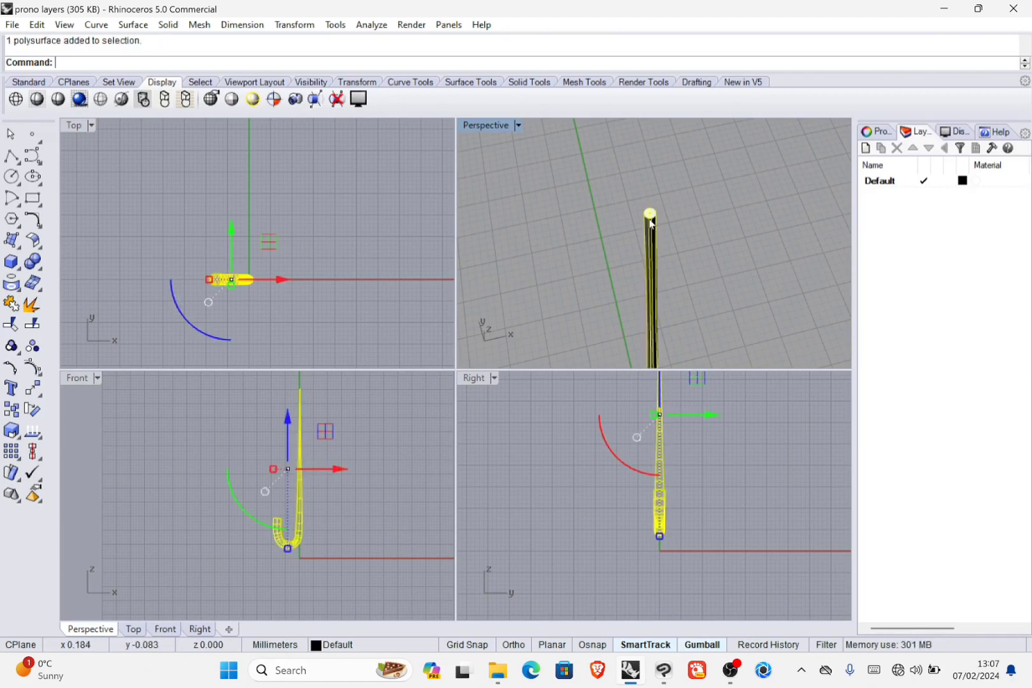
{"action": "key", "text": "ctrl+z"}
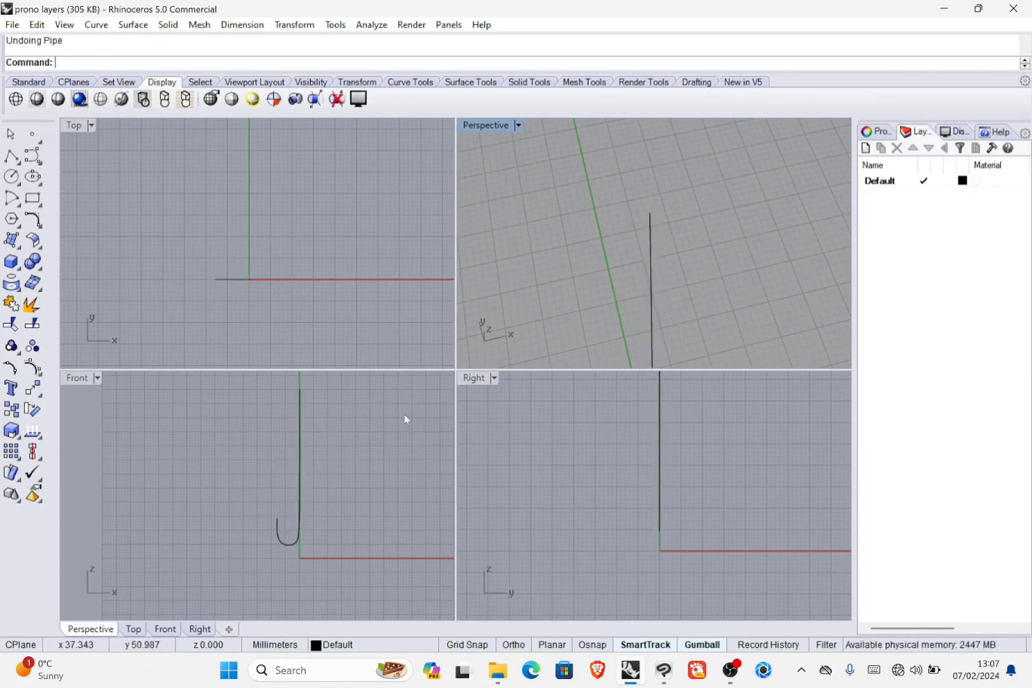
- Pipe the J-shaped curve again with a start radius of about 1.19 mm and a similar end radius, without intermediate radii
{"action": "right_click", "coordinate": [313, 443]}
{"action": "left_click", "coordinate": [300, 390]}
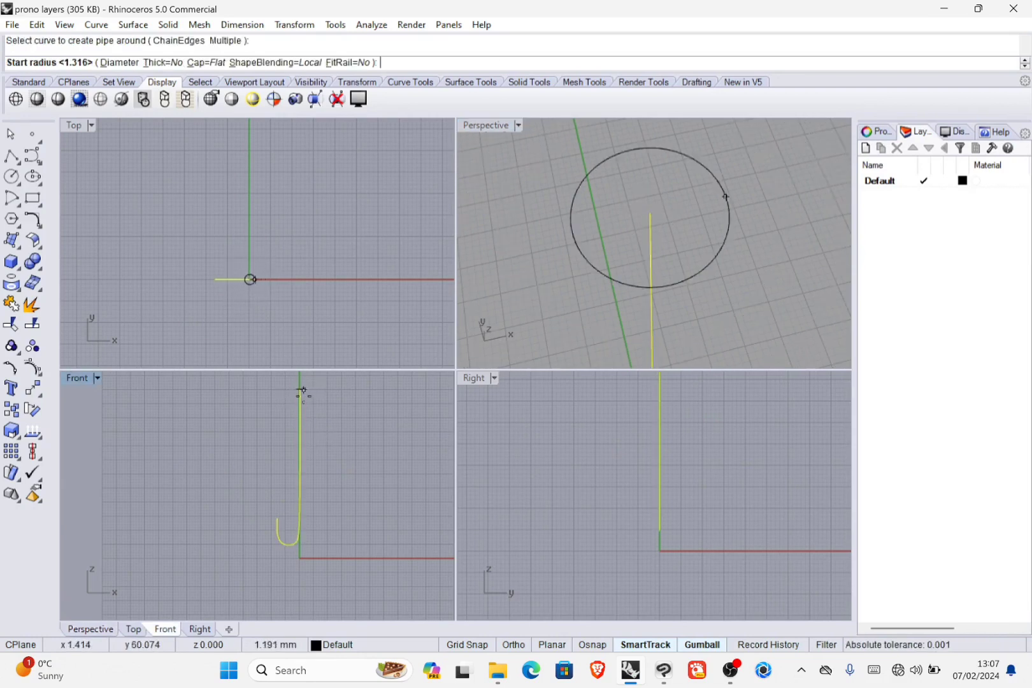
{"action": "left_click", "coordinate": [303, 395]}
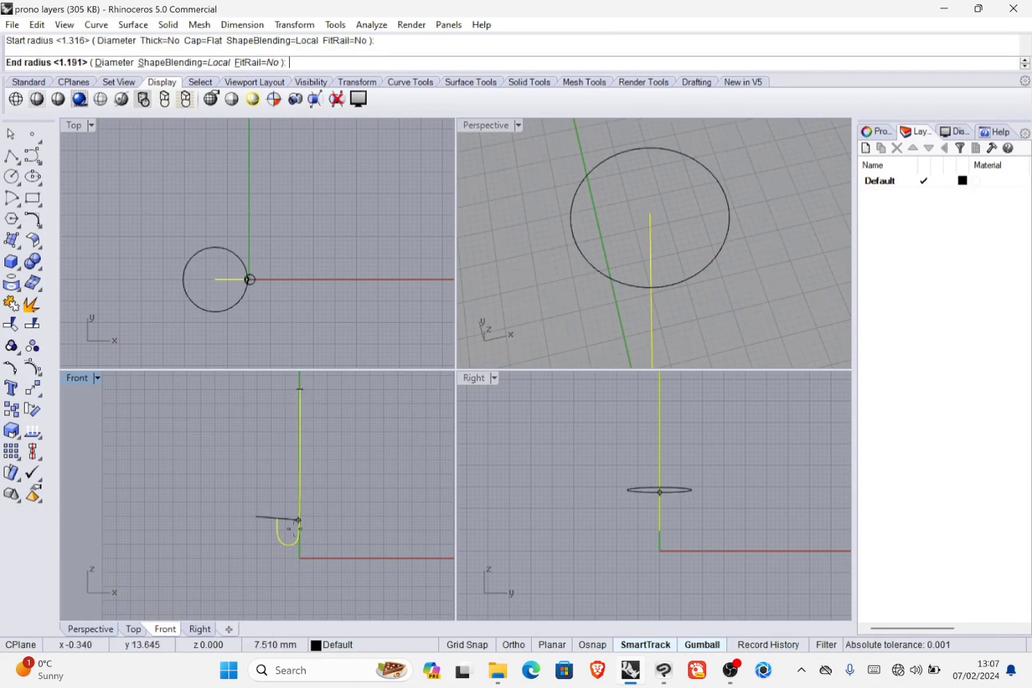
{"action": "left_click", "coordinate": [279, 522]}
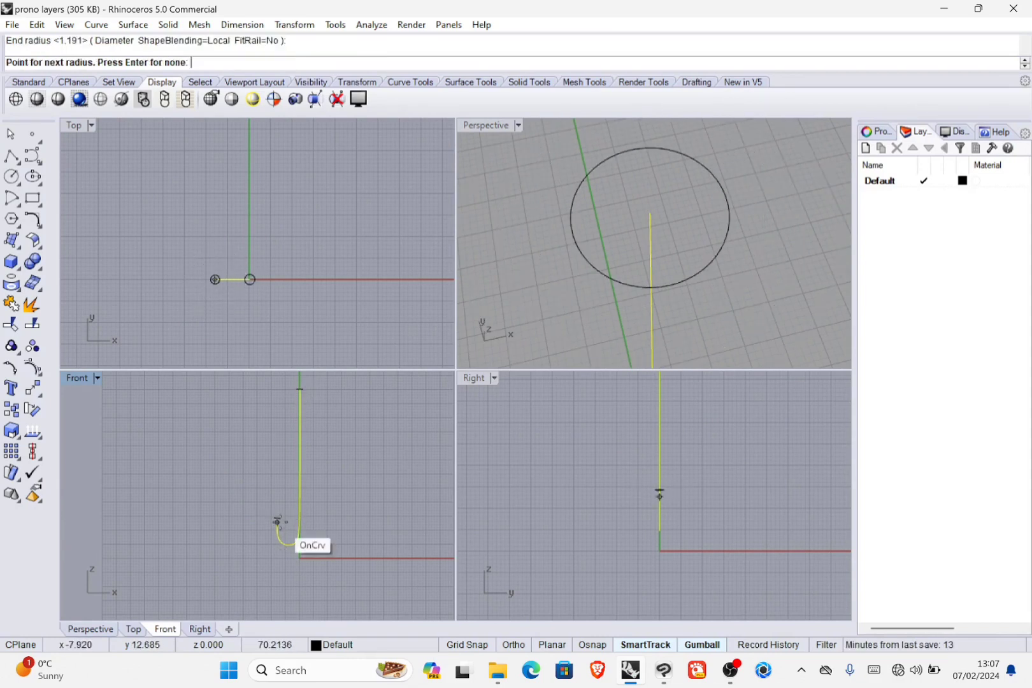
{"action": "key", "text": "Return"}
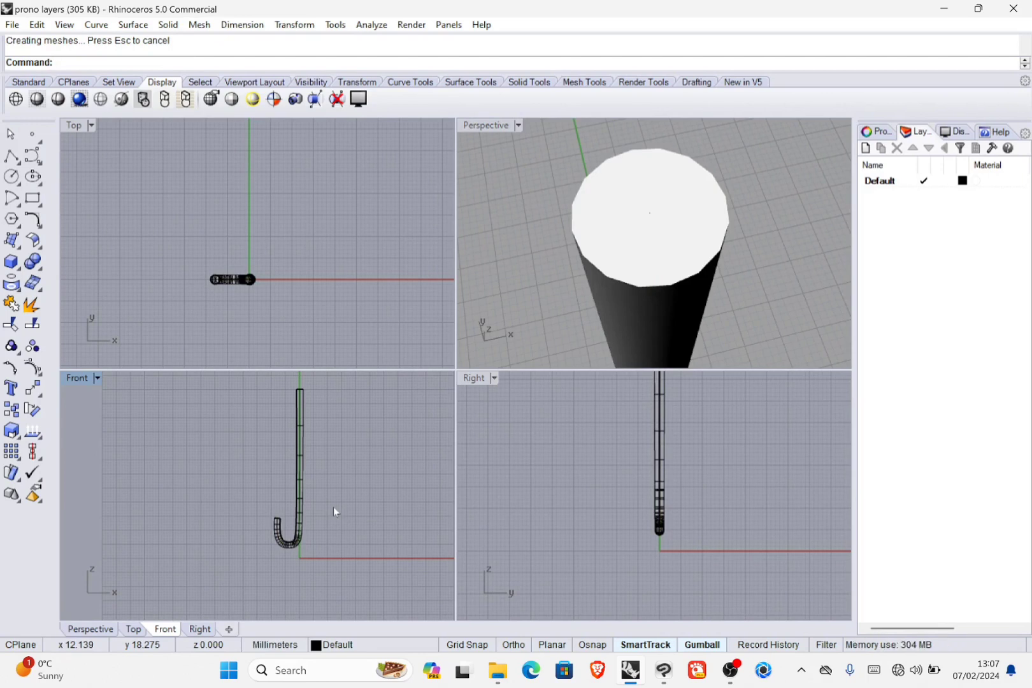
- Select the piped hook together with its centre curve in the Perspective viewport
{"action": "scroll", "coordinate": [638, 317], "scroll_direction": "down", "scroll_amount": 5}
{"action": "right_click_drag", "start_coordinate": [637, 317], "coordinate": [680, 223]}
{"action": "scroll", "coordinate": [626, 216], "scroll_direction": "down", "scroll_amount": 2}
{"action": "right_click_drag", "start_coordinate": [626, 202], "coordinate": [666, 302]}
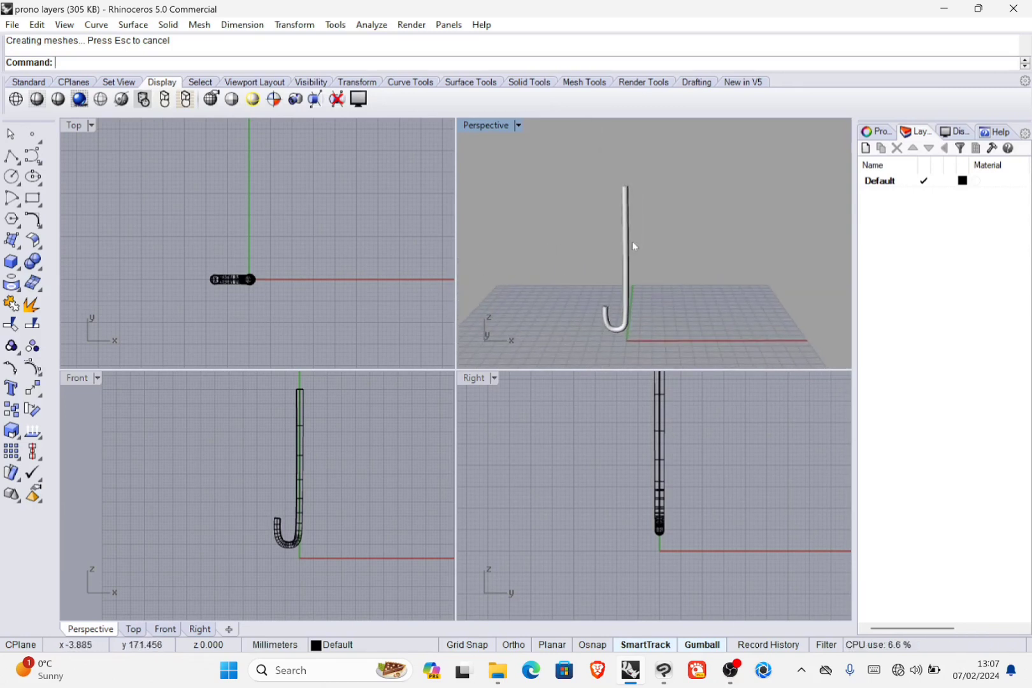
{"action": "left_click_drag", "start_coordinate": [632, 241], "coordinate": [562, 329]}
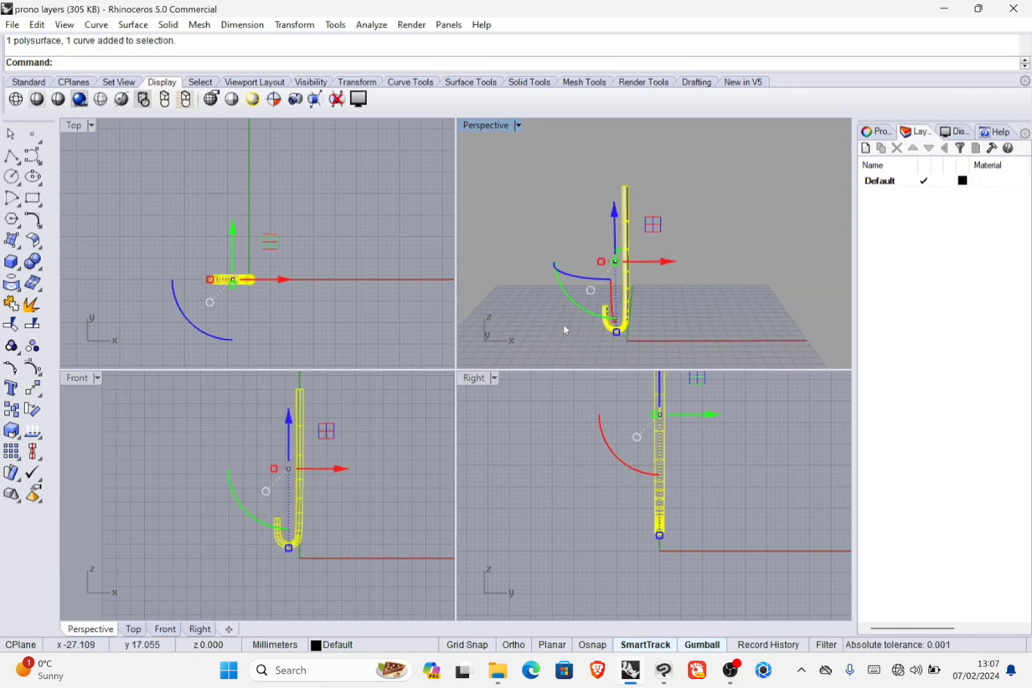